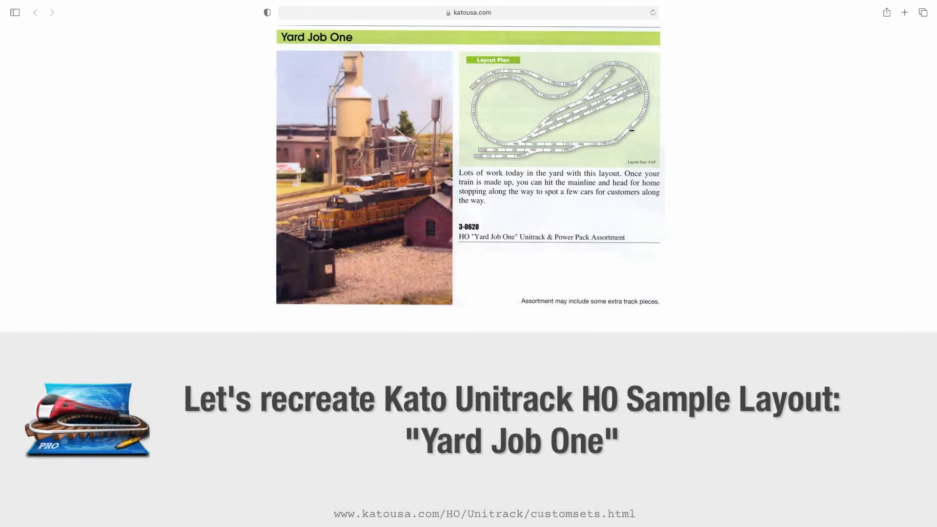
Step: Add a rectangular 250 × 135 cm baseboard in Desert Sand
left_click(94, 6)
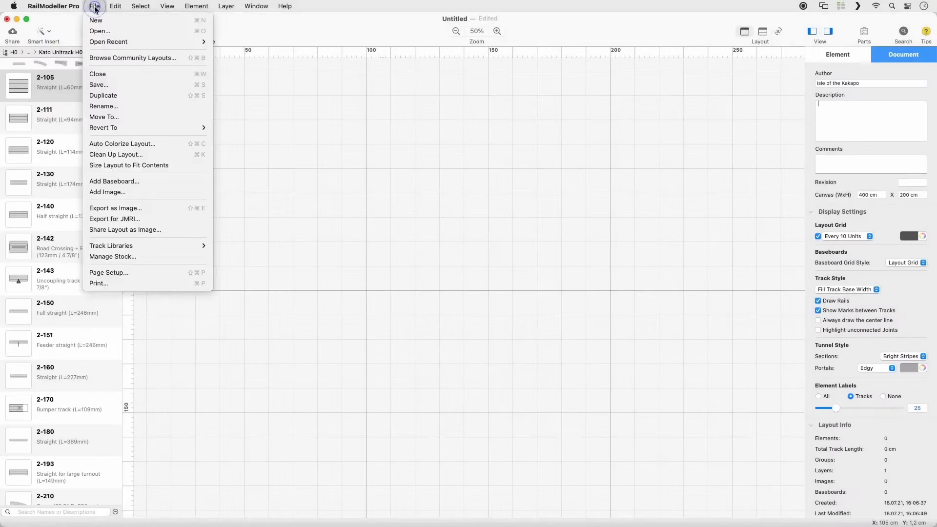
left_click(127, 183)
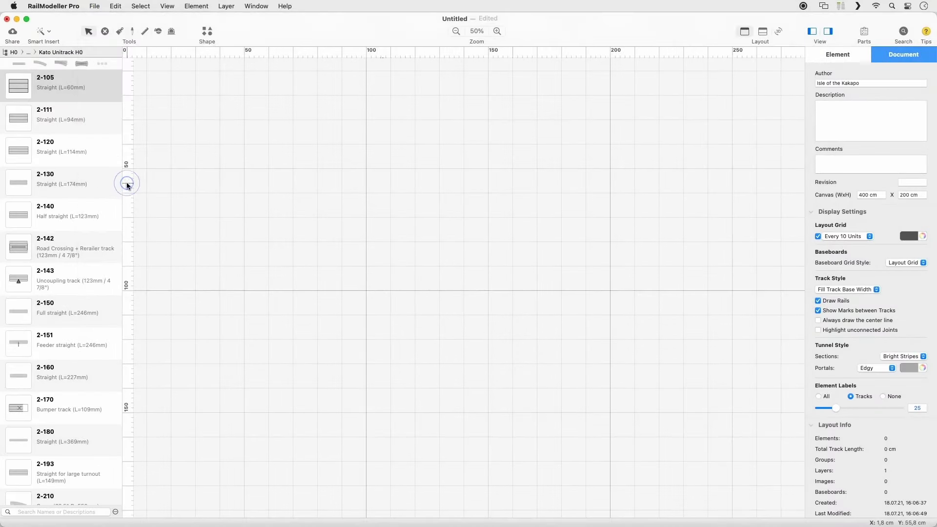
double_click(173, 112)
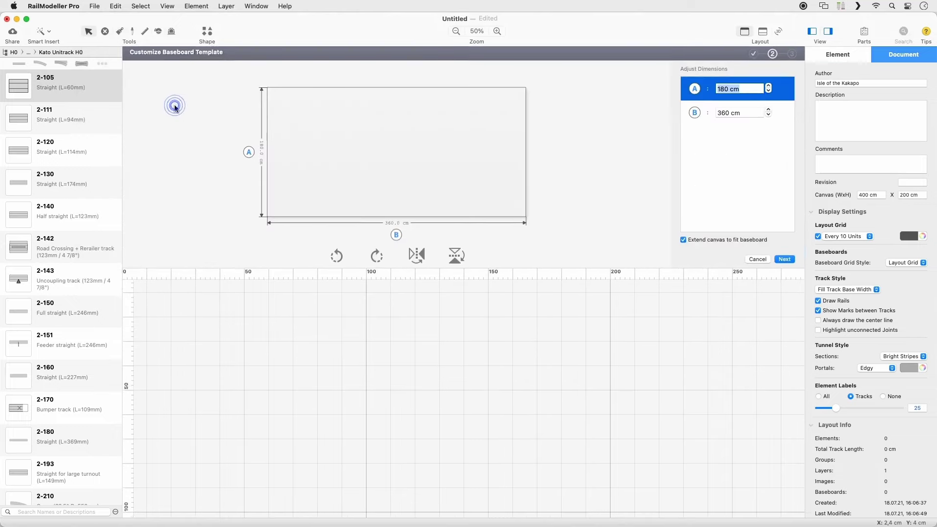
type("135")
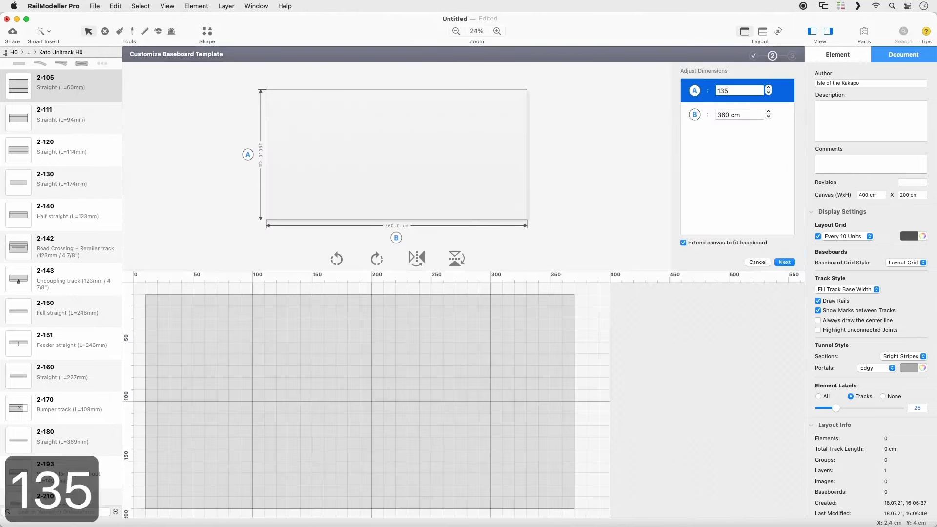
key("Tab")
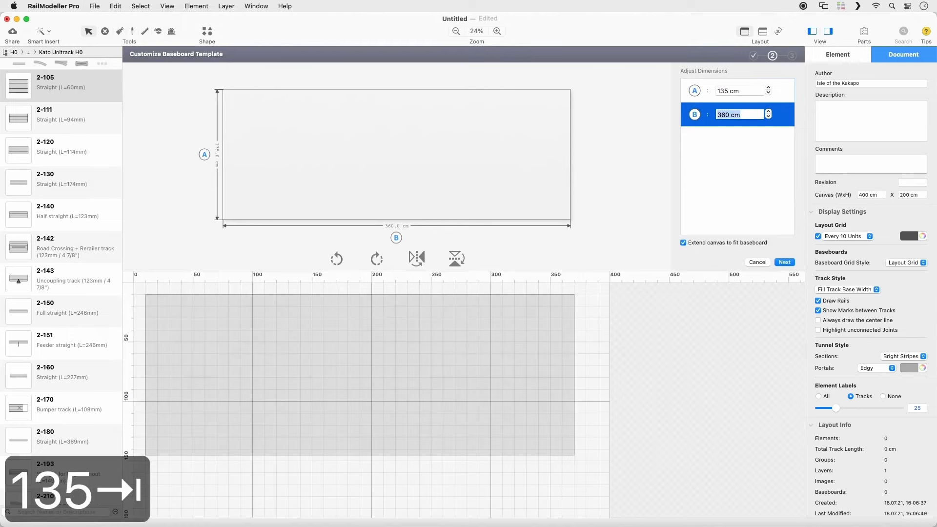
type("250")
key("Tab")
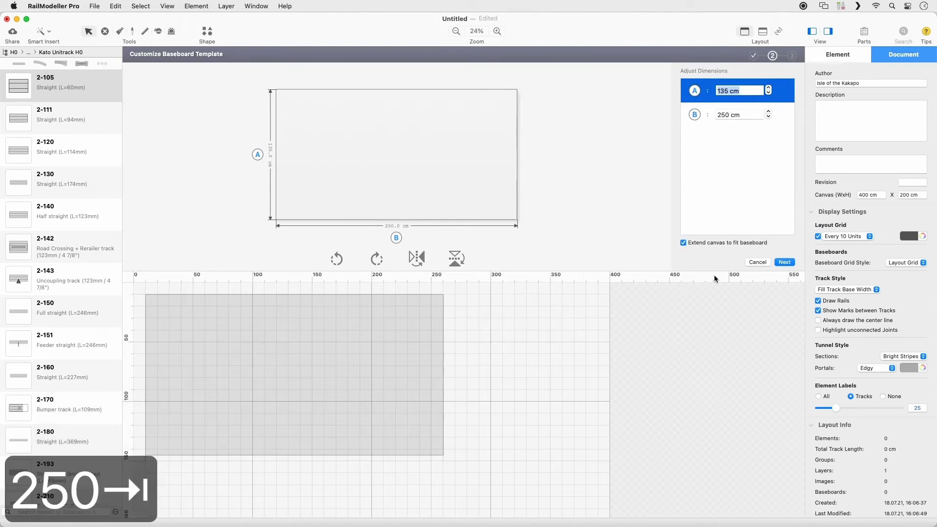
left_click(785, 262)
left_click(561, 117)
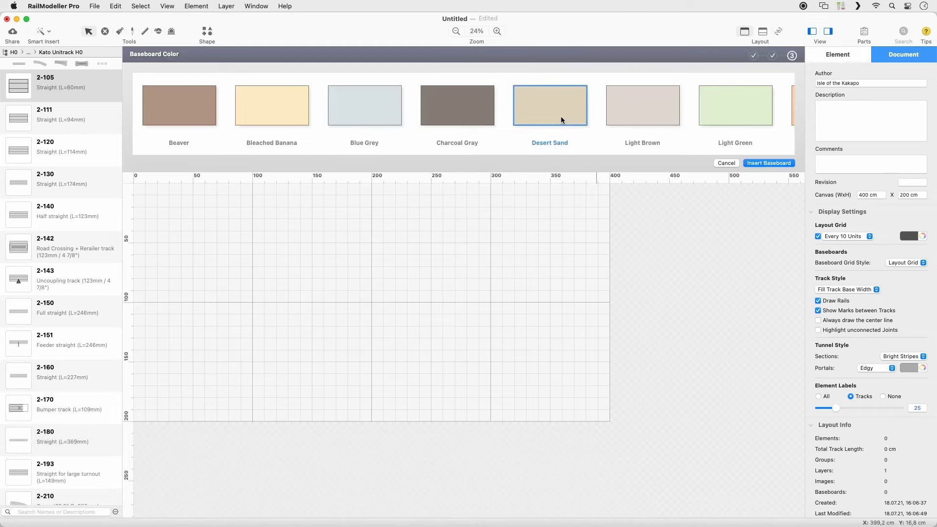
left_click(760, 163)
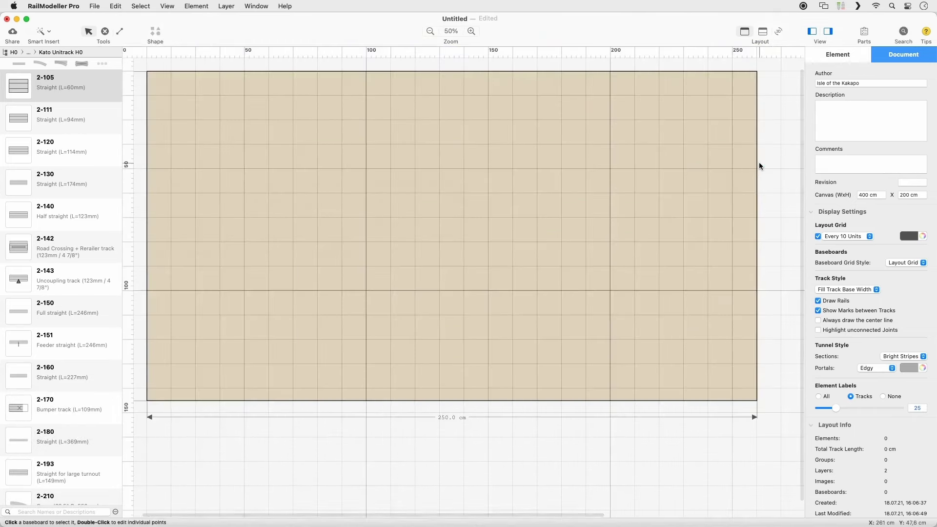
Step: Widen the canvas to 300 cm and zoom to fit the whole baseboard
left_click(862, 197)
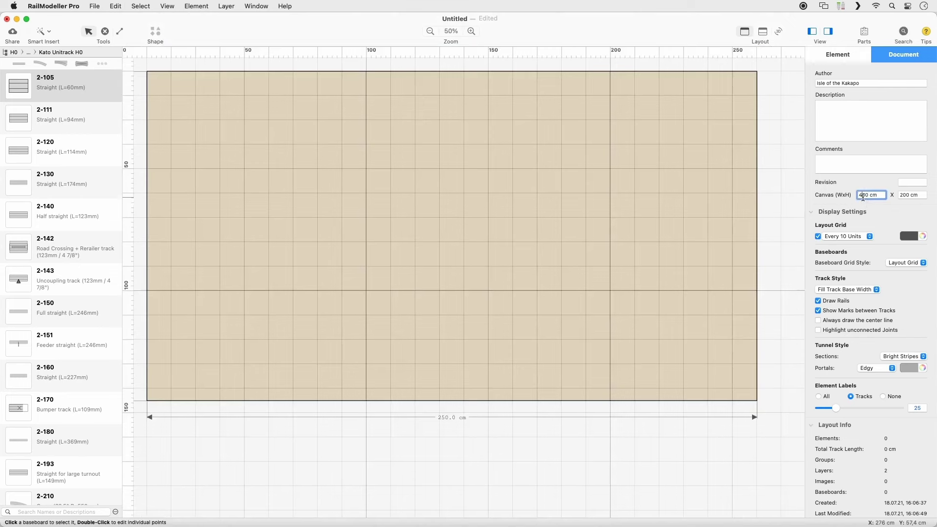
key("cmd+a")
type("300")
key("Tab")
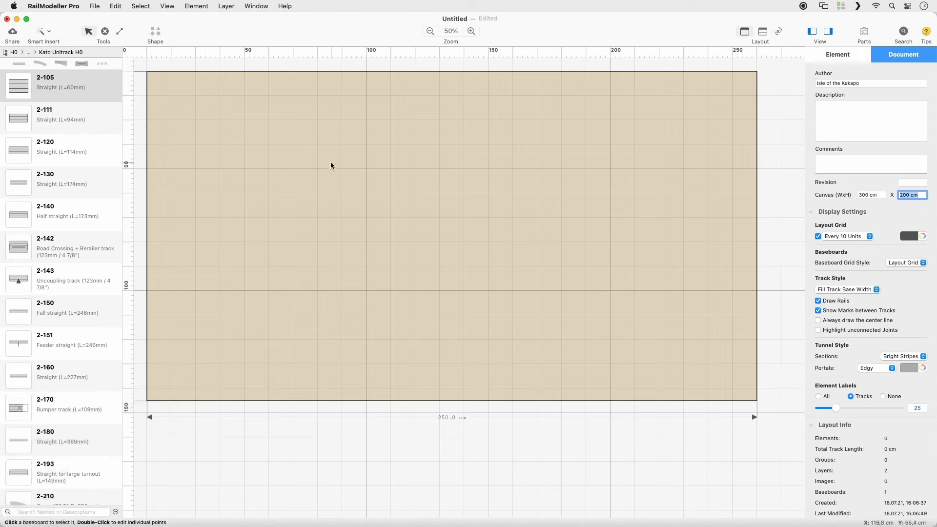
left_click(167, 6)
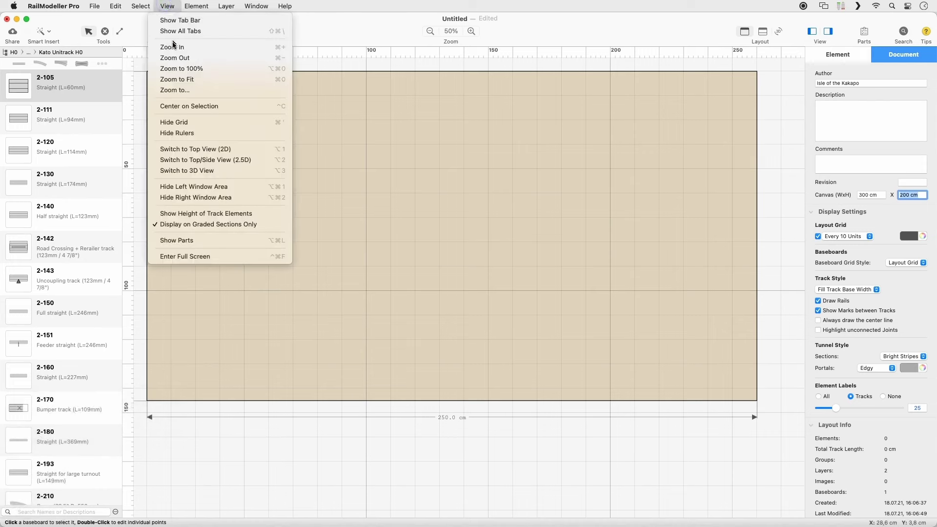
left_click(184, 79)
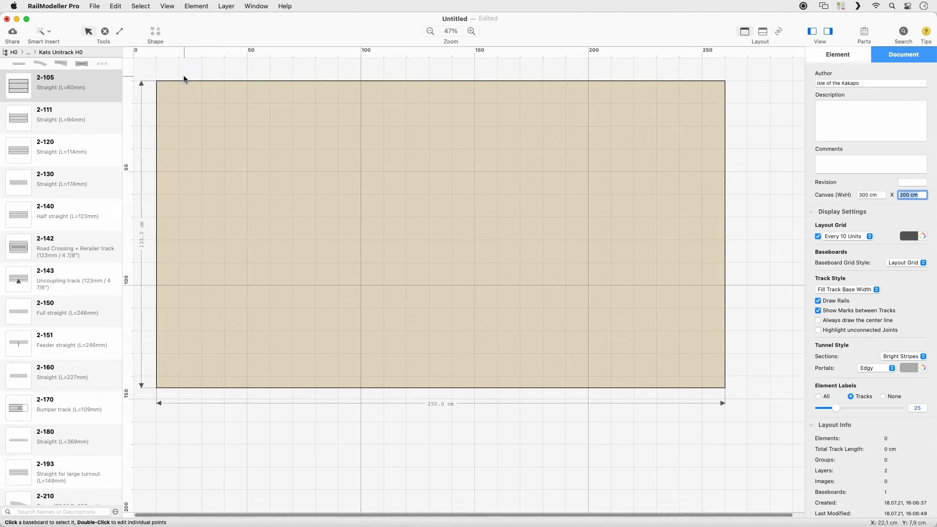
left_click(95, 6)
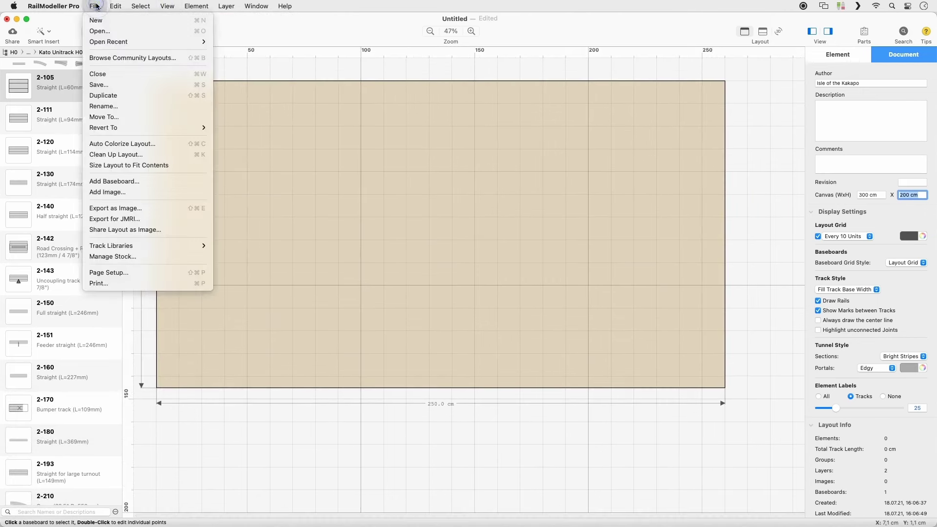
Step: Insert the Yard Job One plan image and scale it to 265 cm wide
left_click(139, 193)
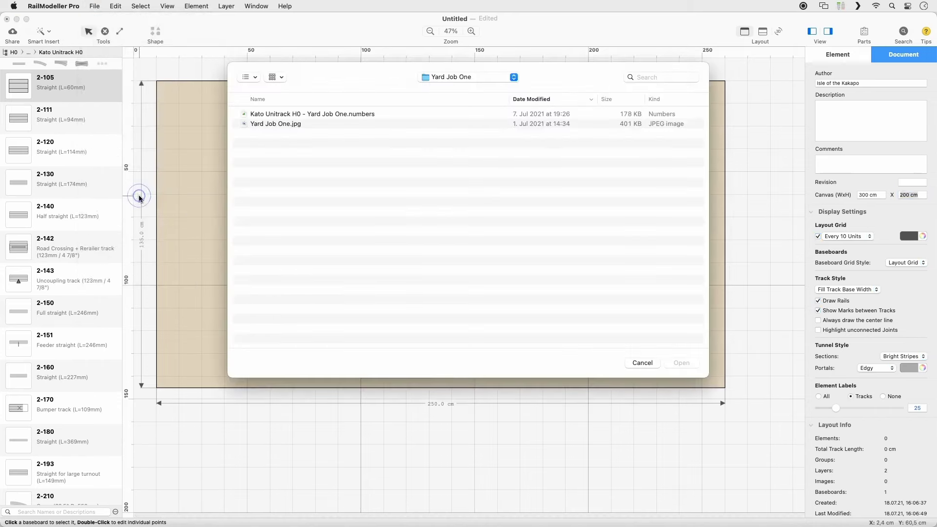
double_click(295, 124)
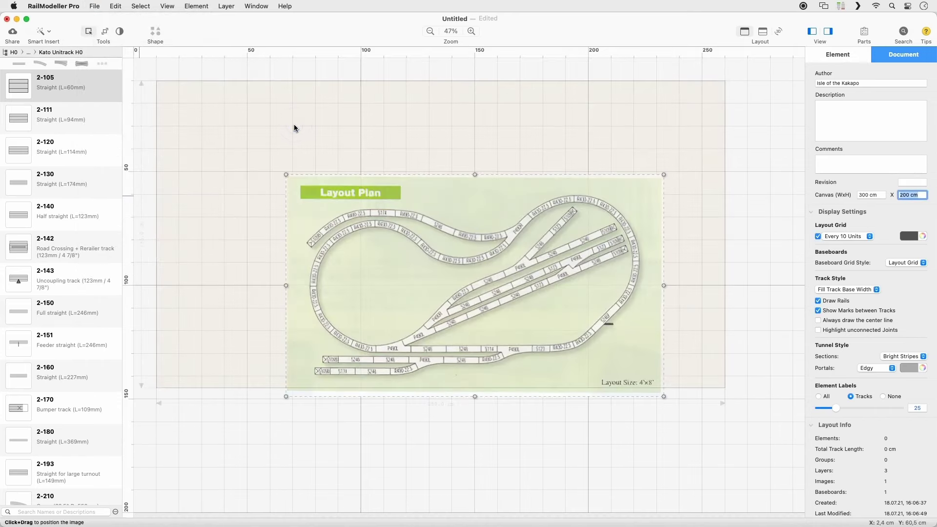
left_click(838, 54)
triple_click(899, 151)
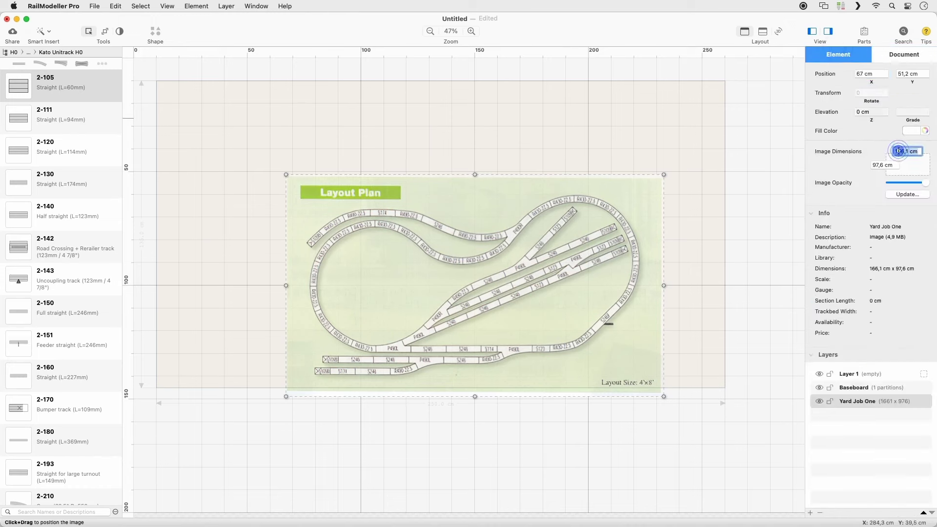
type("265")
key("Tab")
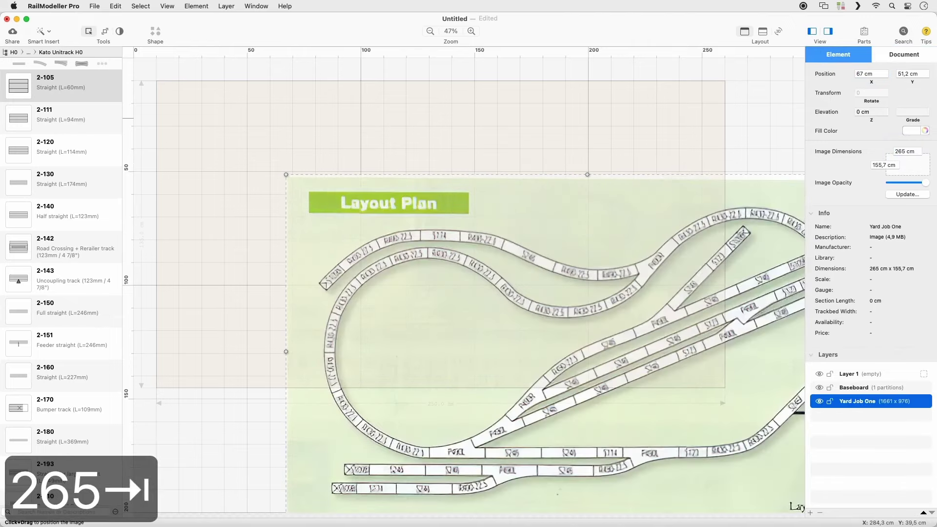
Step: Move the plan image to the board's top-left corner and layer it above Baseboard
left_click_drag(530, 297, 375, 177)
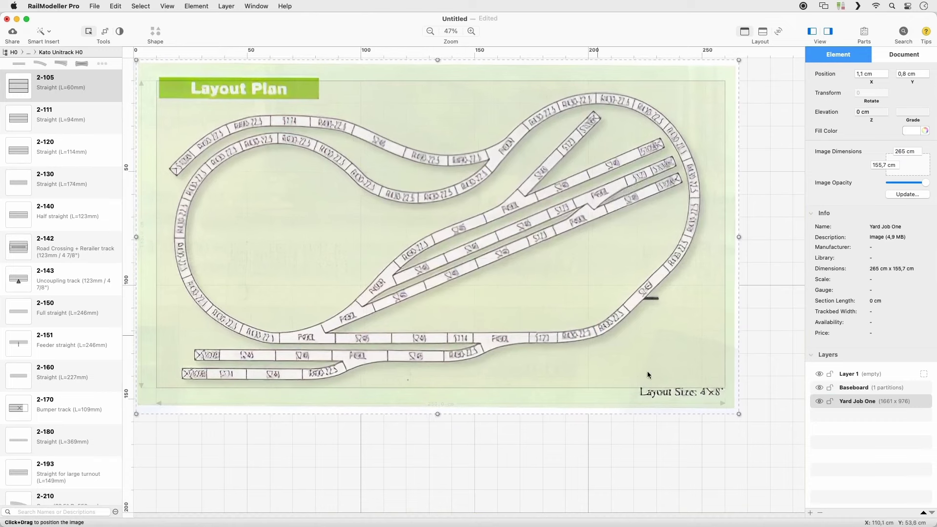
left_click(852, 376)
left_click_drag(849, 339, 866, 317)
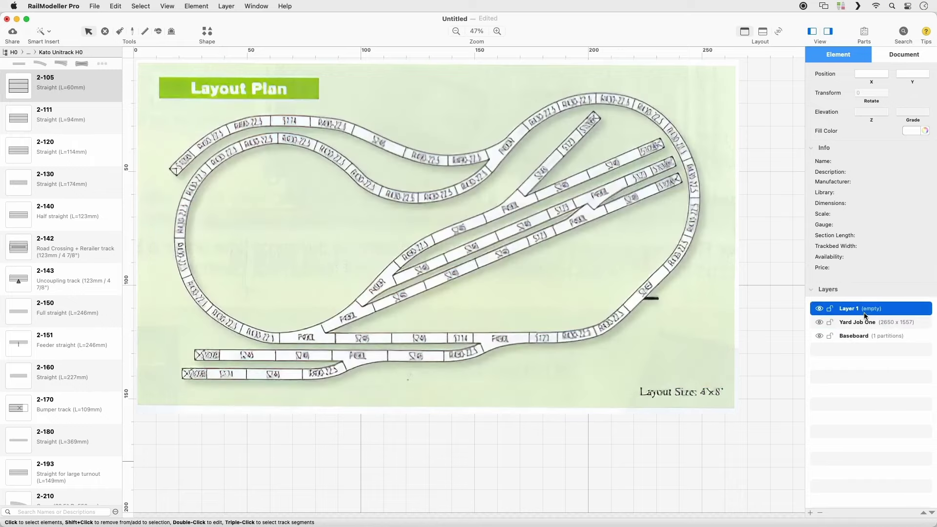
Step: Rename Layer 1 to 'Tracks'
double_click(850, 309)
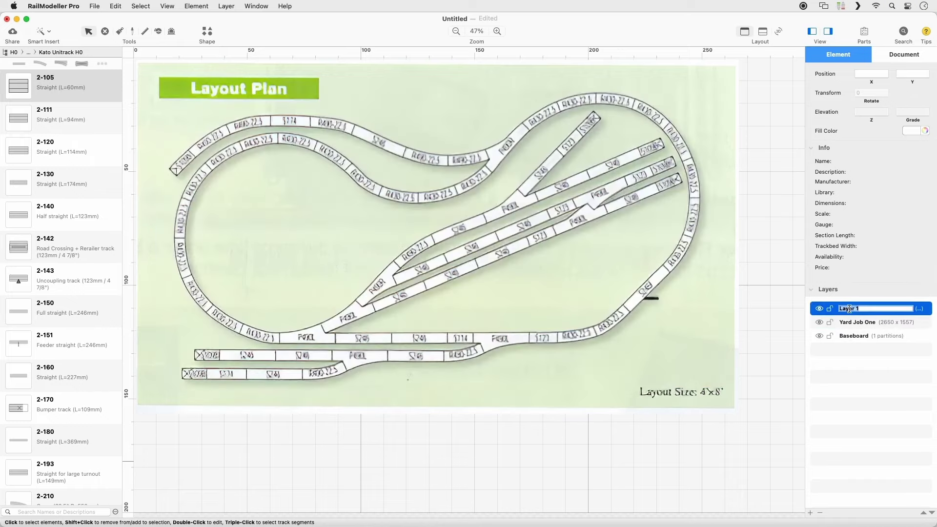
type("Tracks")
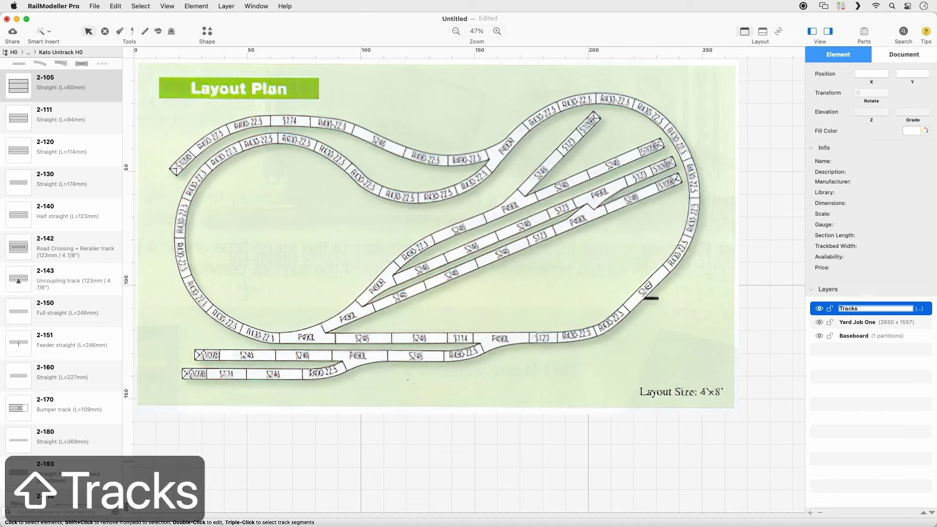
key("Return")
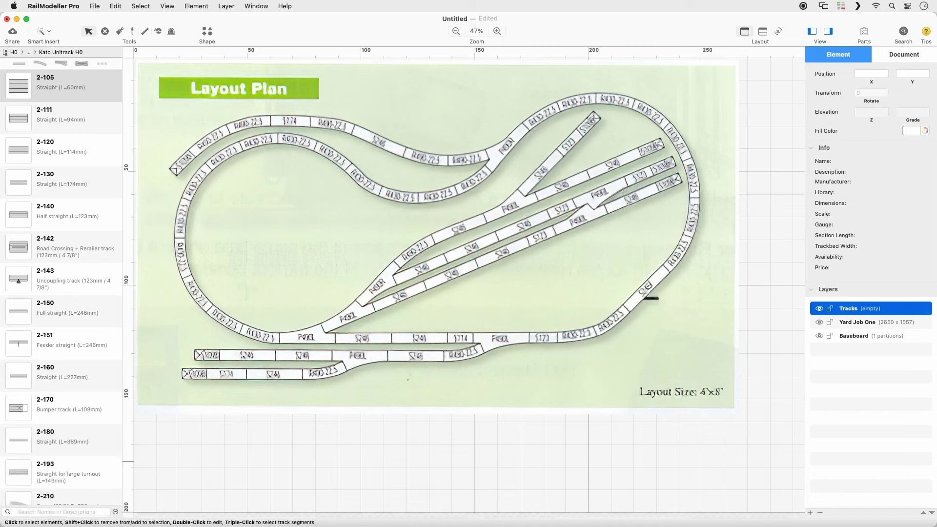
Step: Show the curve pieces in the parts library and set the fill colour to blue
left_click(40, 63)
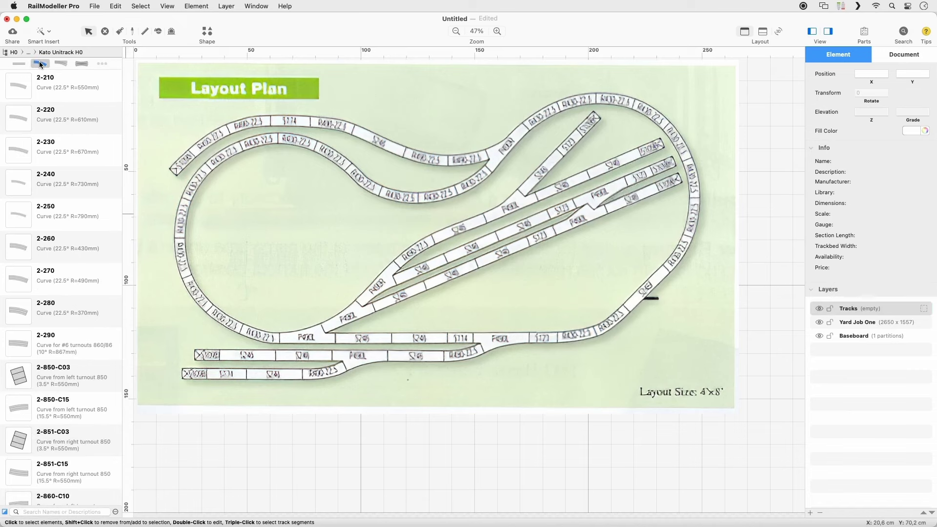
left_click(916, 130)
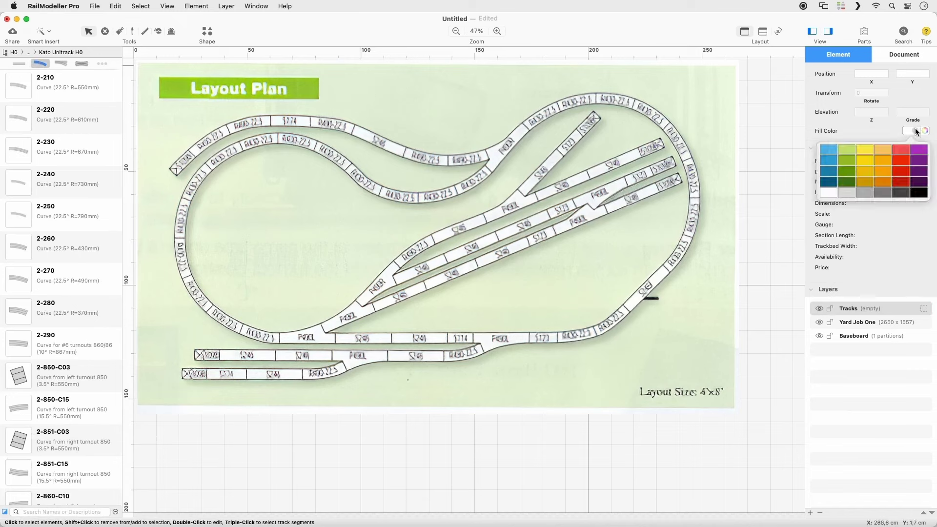
left_click(833, 160)
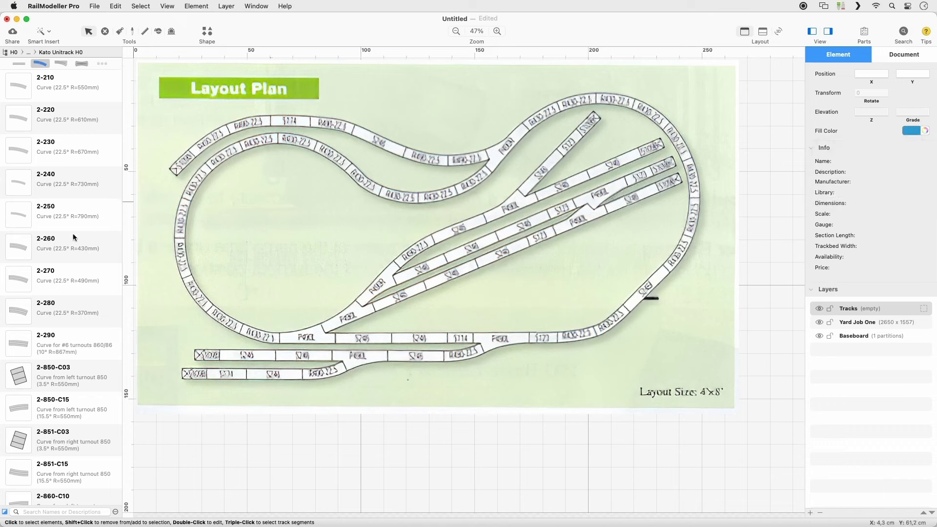
Step: Place a 2-260 curve at the top of the plan and zoom to 200 %
left_click_drag(18, 248, 615, 100)
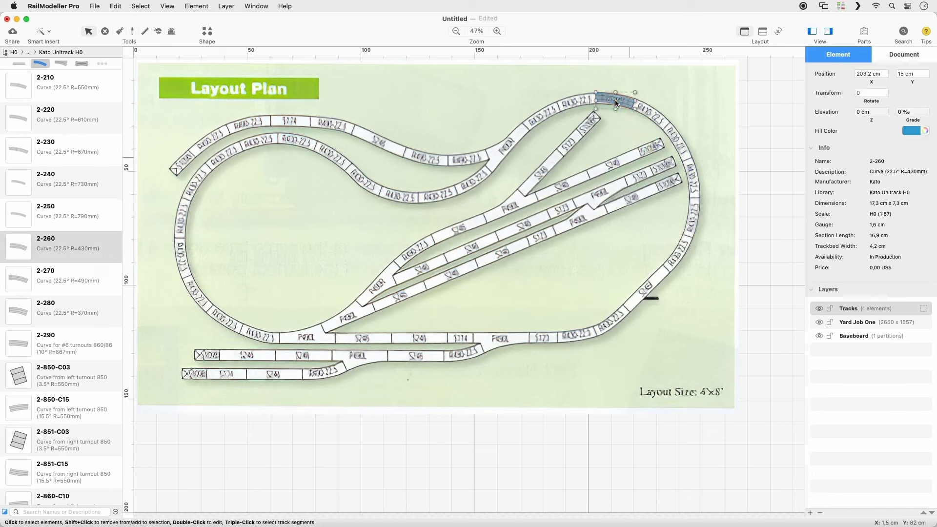
left_click(484, 30)
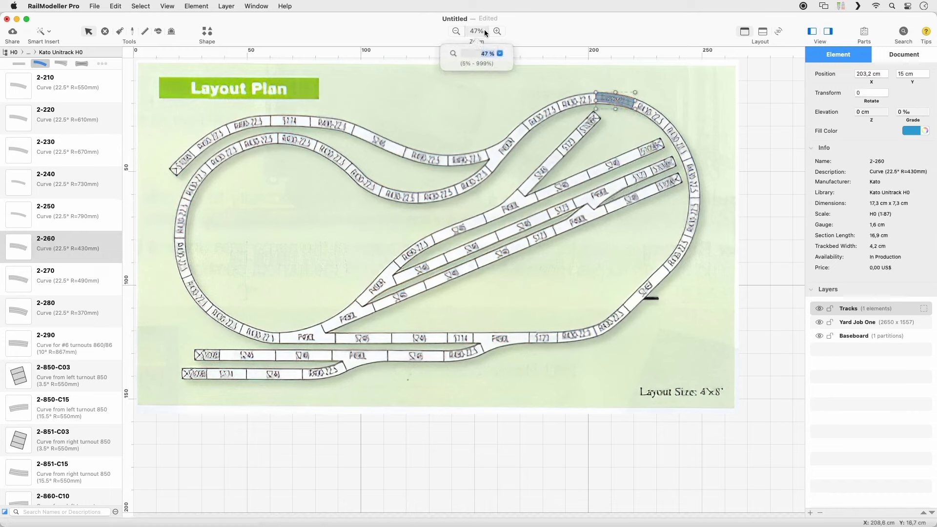
left_click(500, 54)
left_click(497, 103)
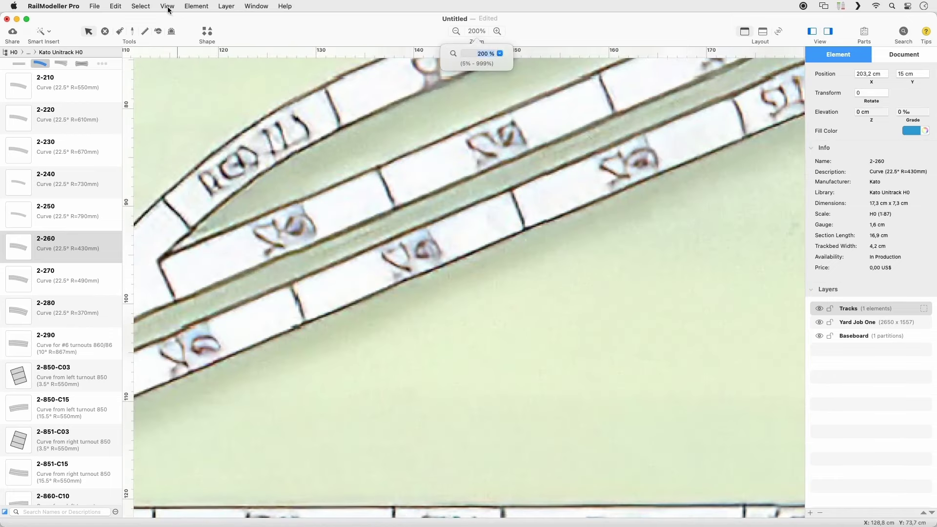
Step: Center the view on the curve and chain five more 2-260 curves along the upper arc
left_click(167, 7)
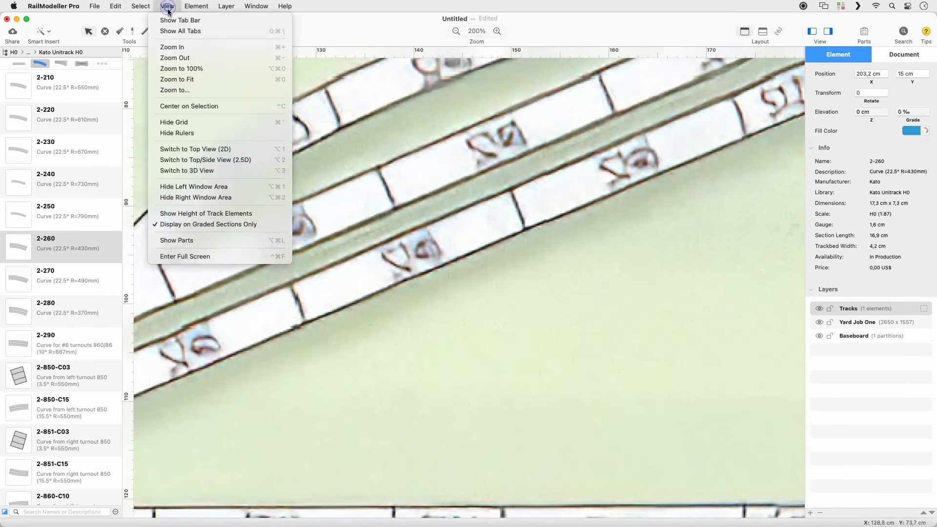
left_click(229, 106)
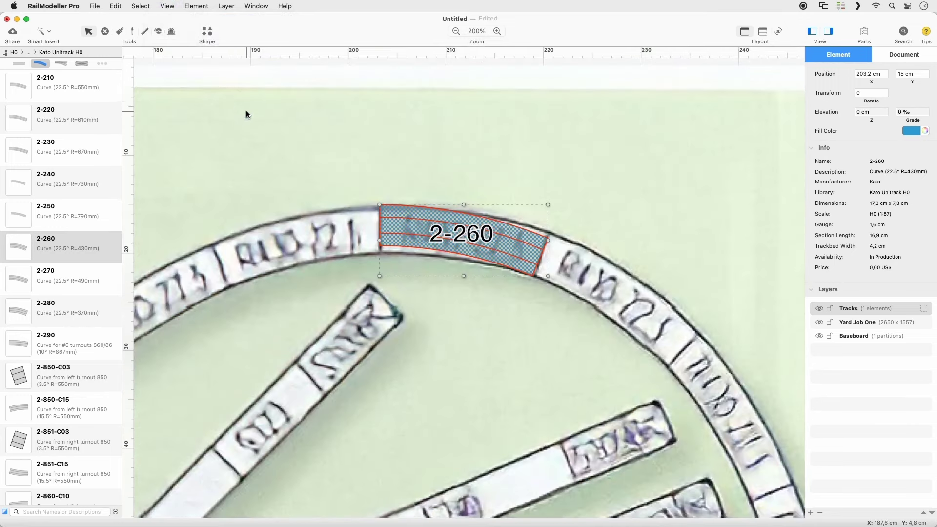
left_click(544, 257)
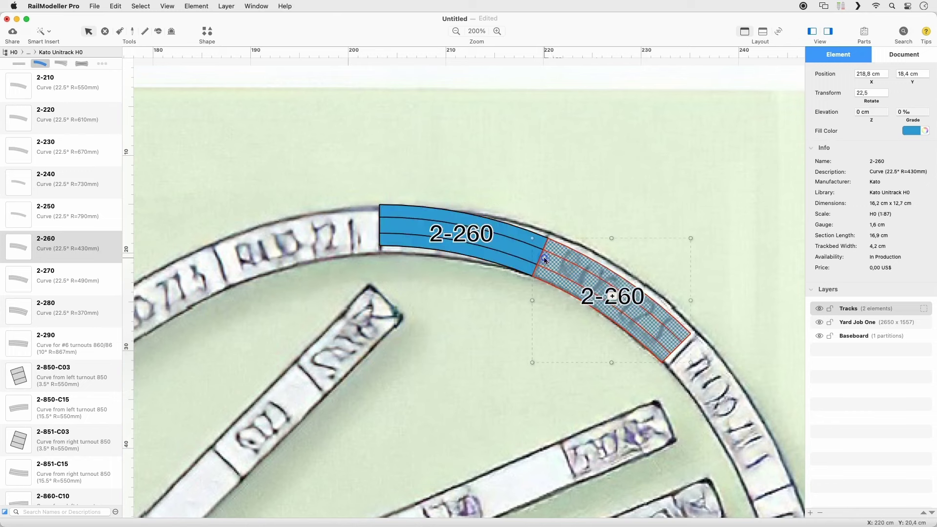
key("4")
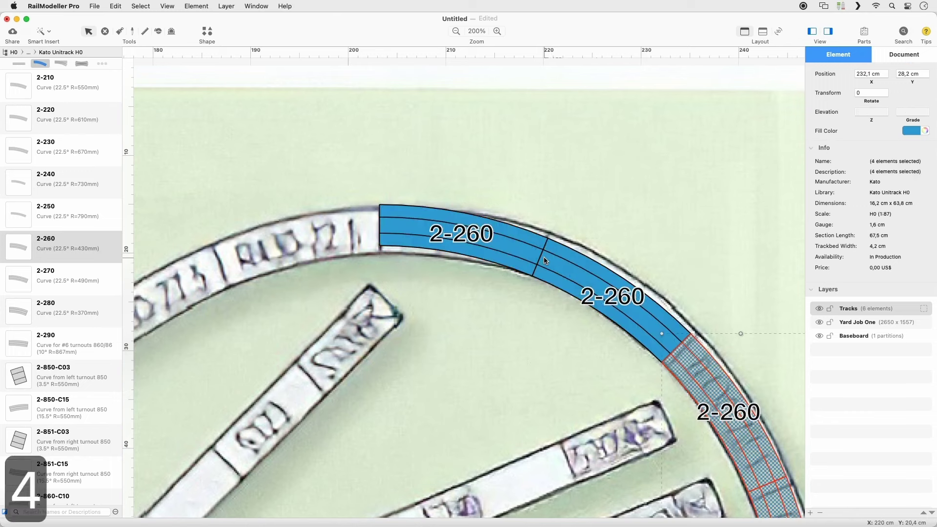
Step: Place a 2-151 feeder straight at the curve's end, flipped to the opposite orientation
left_click(102, 64)
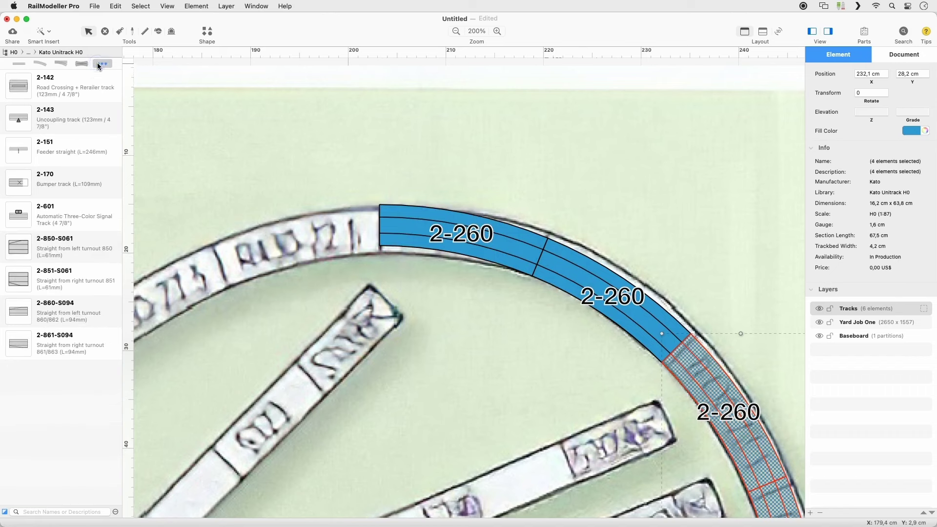
left_click(26, 153)
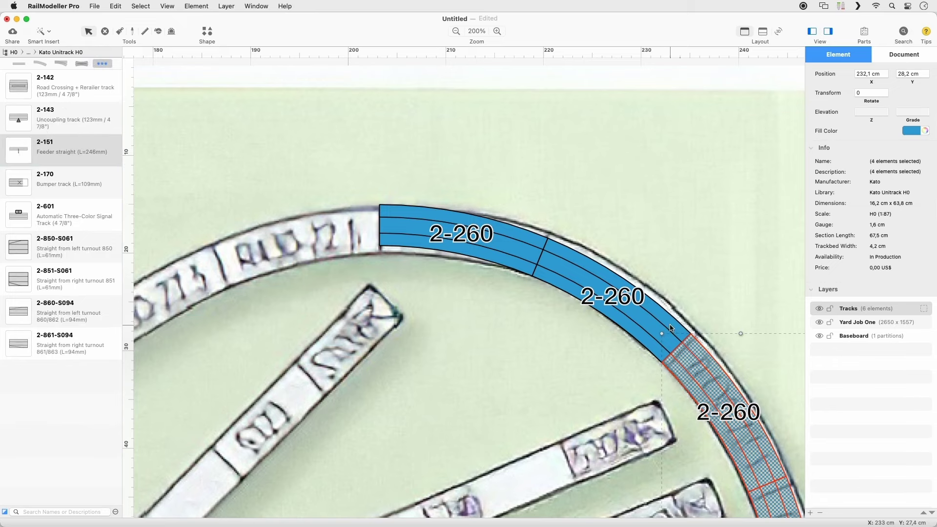
scroll(670, 325, "down", 10)
scroll(671, 329, "down", 6)
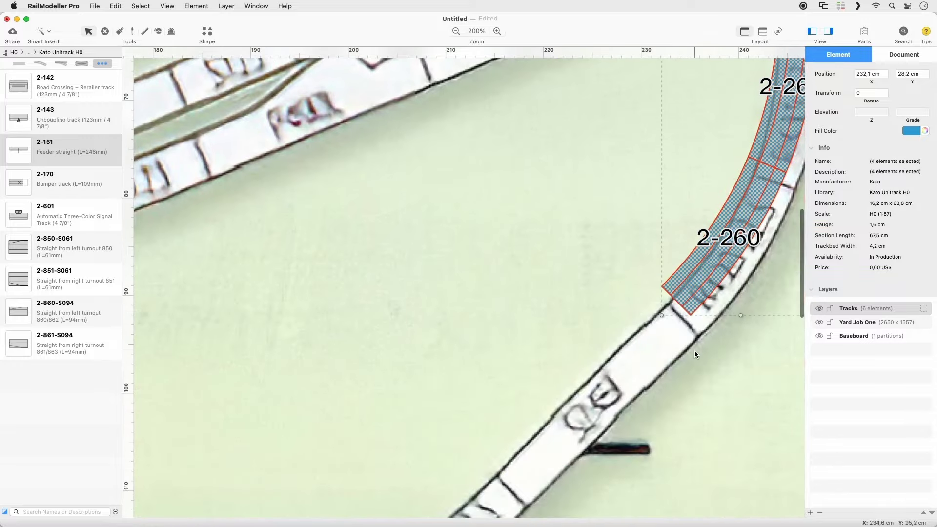
left_click(669, 300)
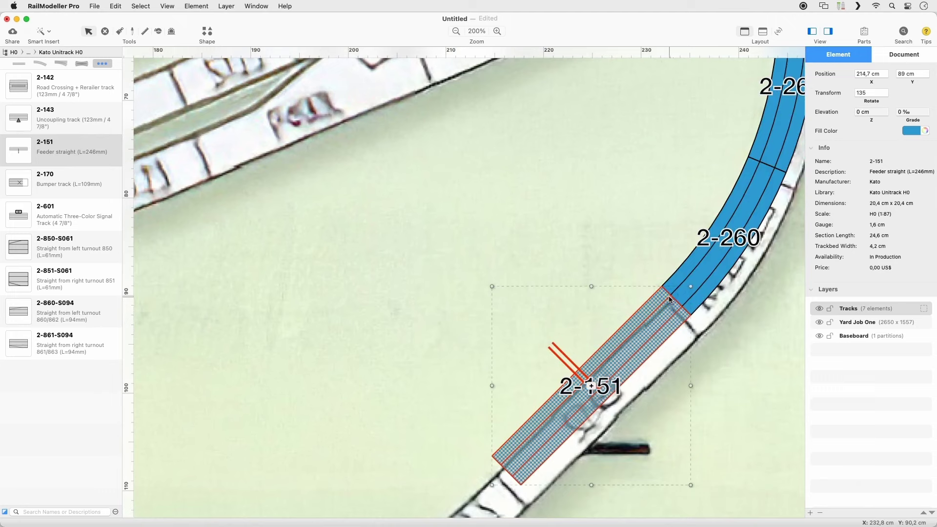
key("space")
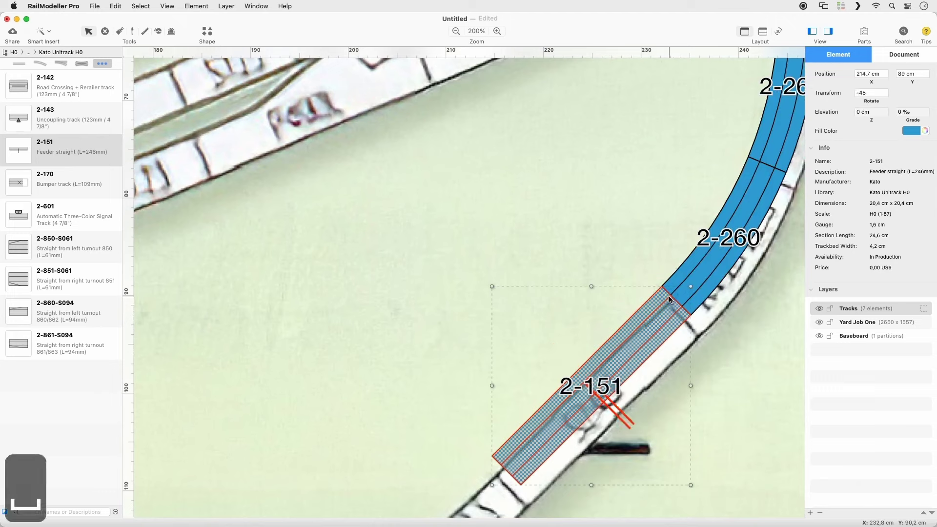
Step: Add two 2-260 curves below the feeder and two more extending the upper arc
left_click(42, 64)
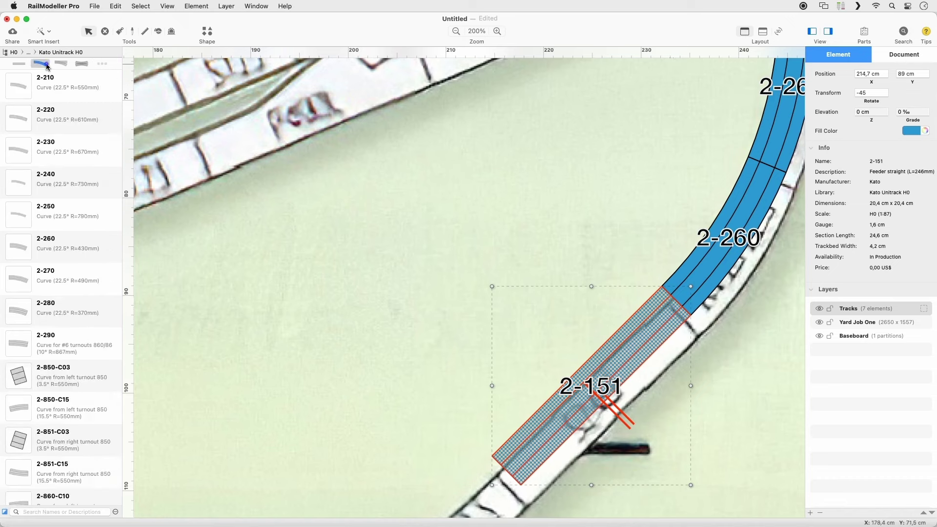
left_click(26, 244)
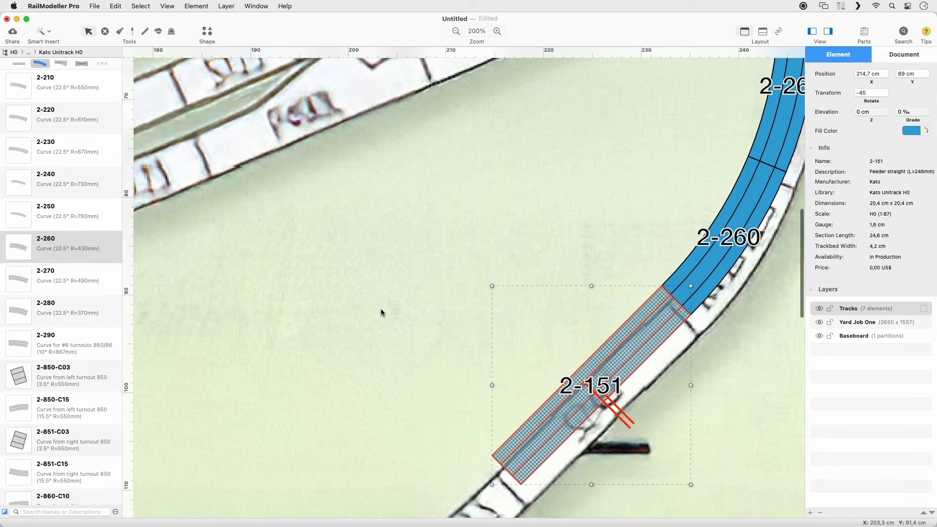
scroll(381, 311, "down", 5)
left_click(506, 371)
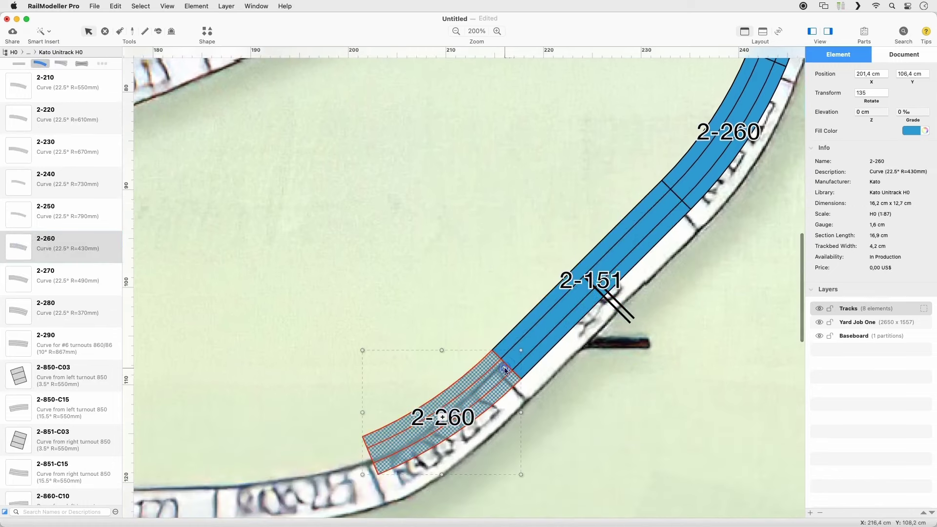
left_click(504, 370)
scroll(505, 369, "up", 10)
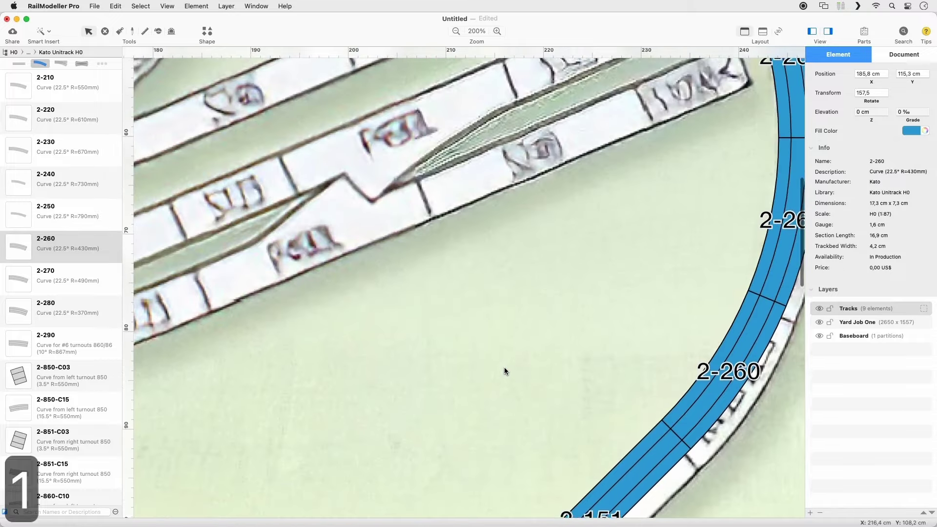
scroll(505, 371, "up", 10)
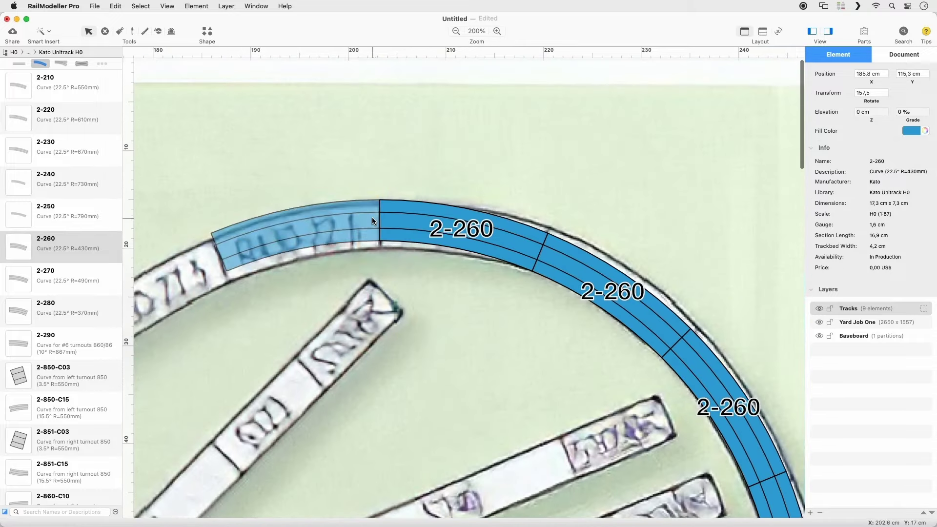
left_click(372, 219)
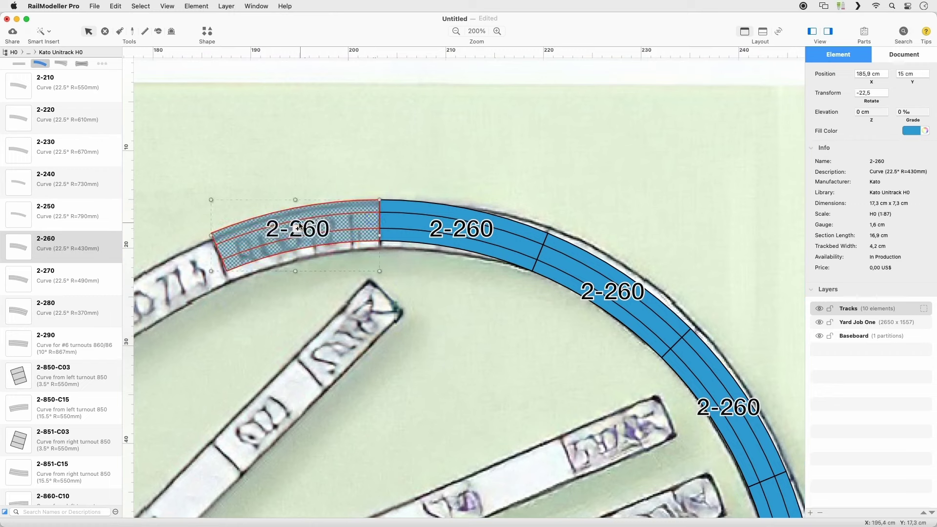
left_click(296, 224)
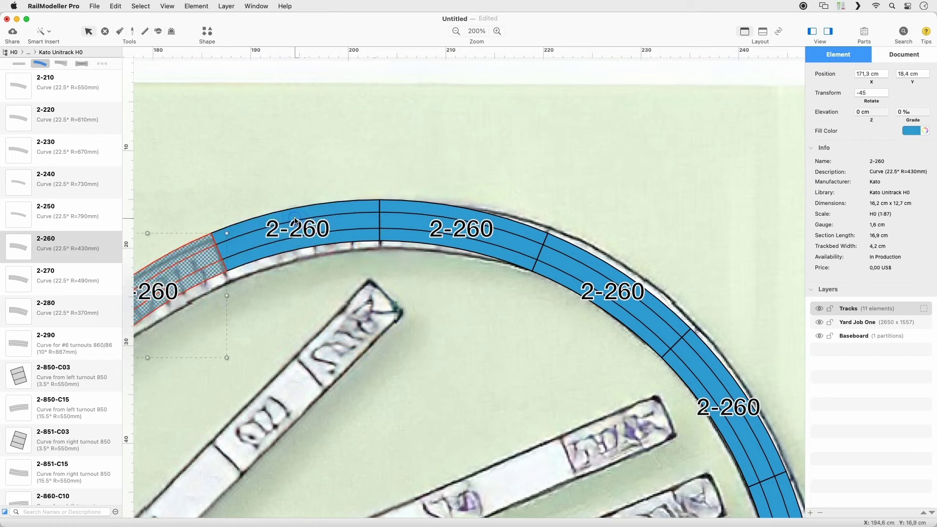
Step: Attach a 2-140 half straight to the curve's left end
left_click(16, 65)
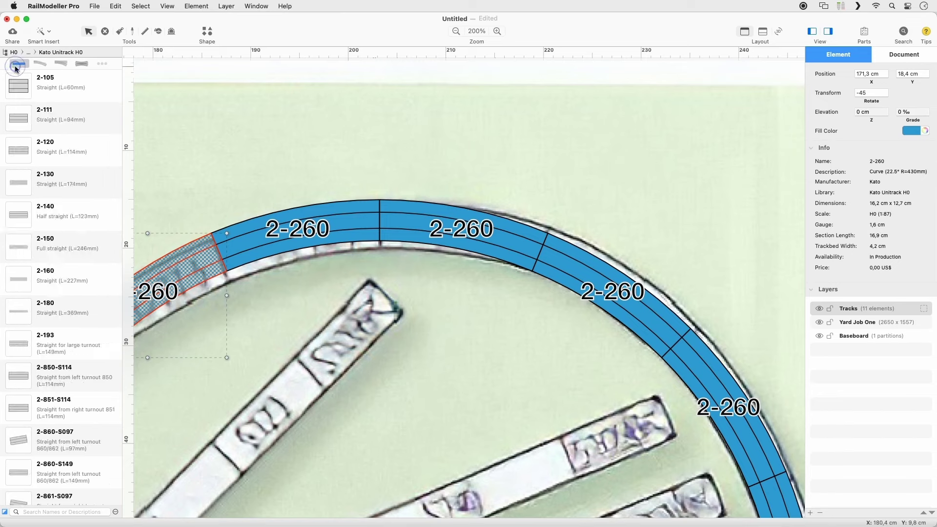
left_click(22, 205)
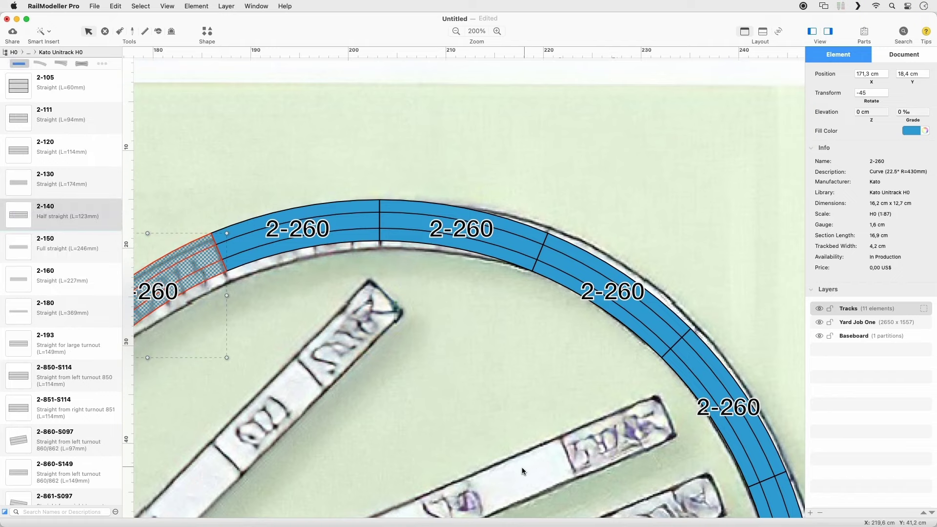
scroll(526, 465, "down", 15)
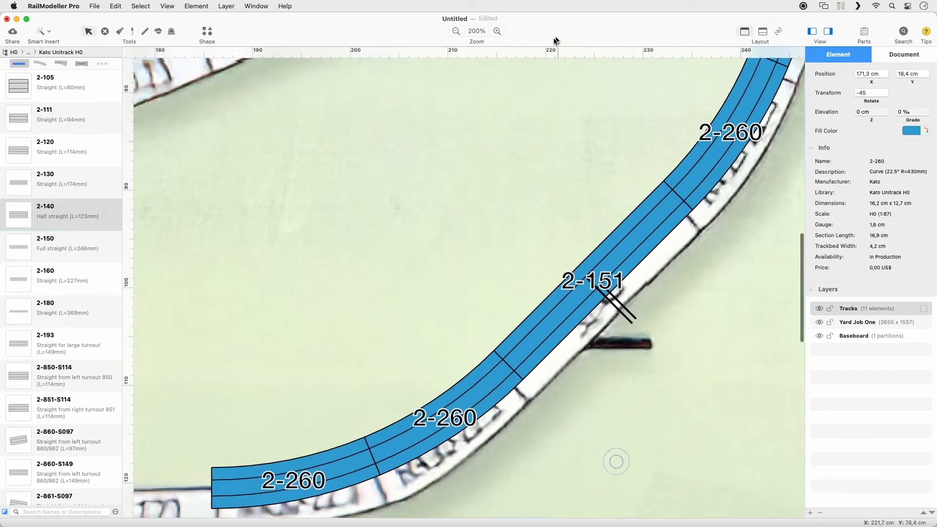
left_click(213, 488)
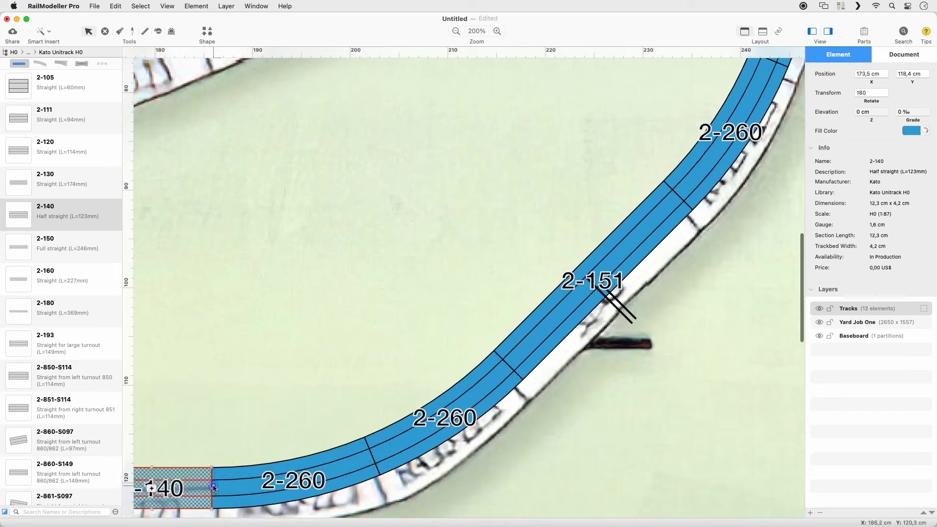
Step: Zoom the plan out to 150 %
left_click(484, 32)
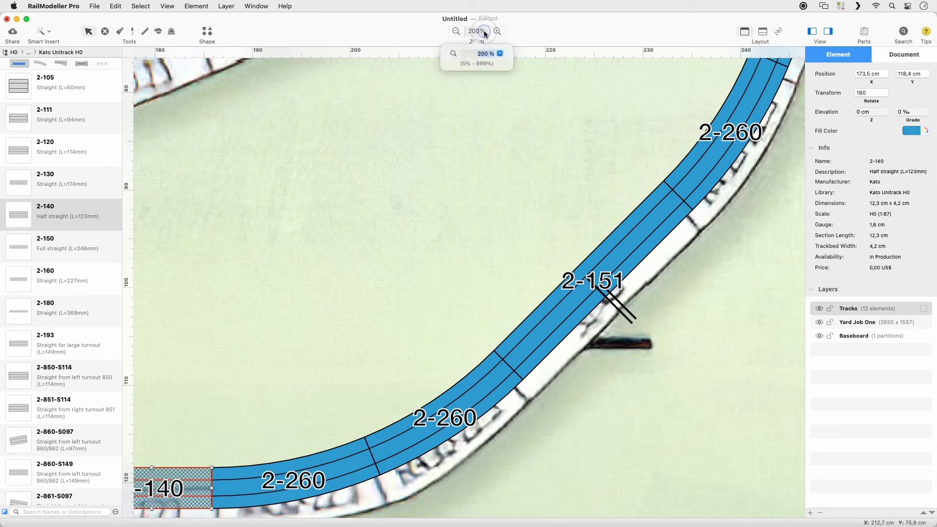
left_click(499, 53)
left_click(493, 88)
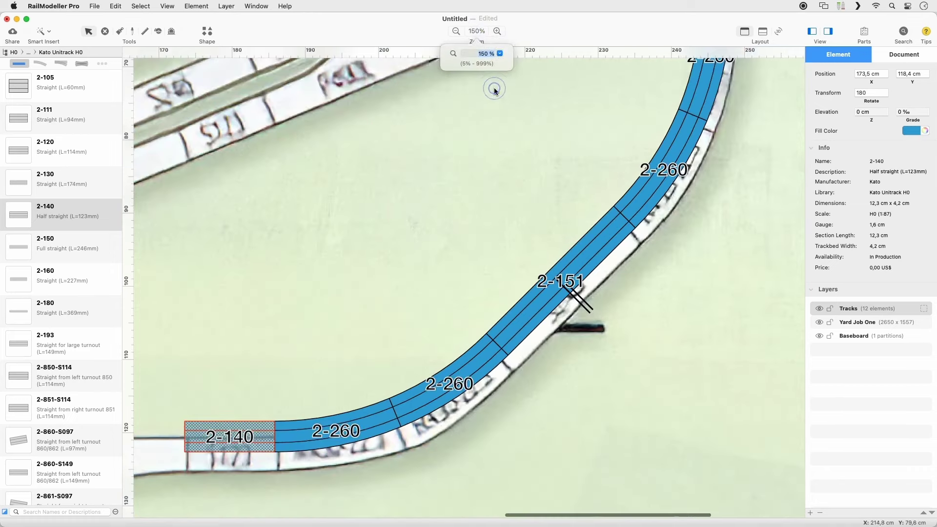
left_click(60, 63)
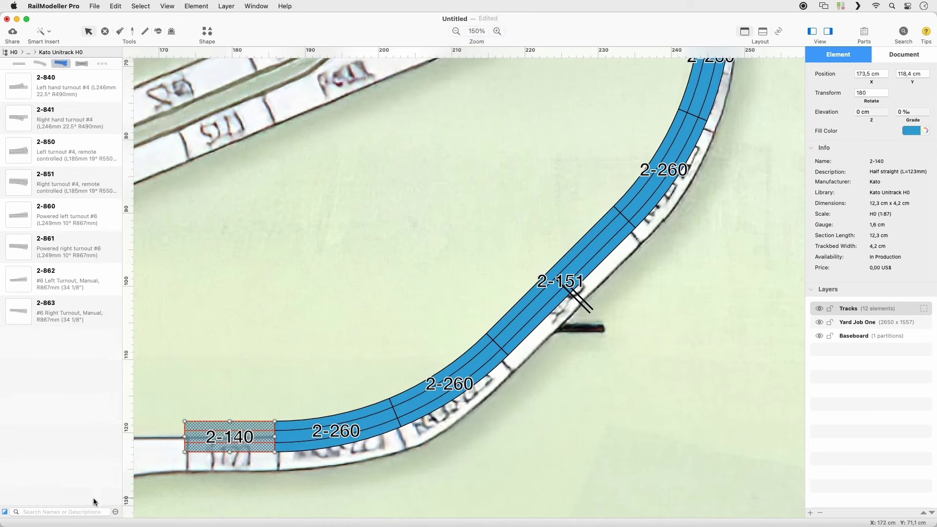
Step: Filter the parts by '84' and snap a 2-840 left turnout, rotated 180°, onto the 2-140
left_click(87, 509)
type("84")
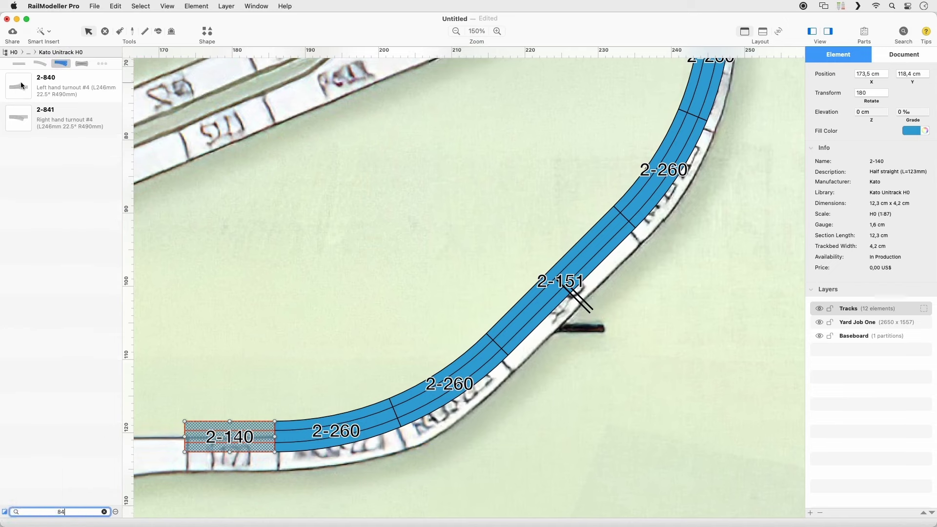
left_click_drag(21, 86, 276, 302)
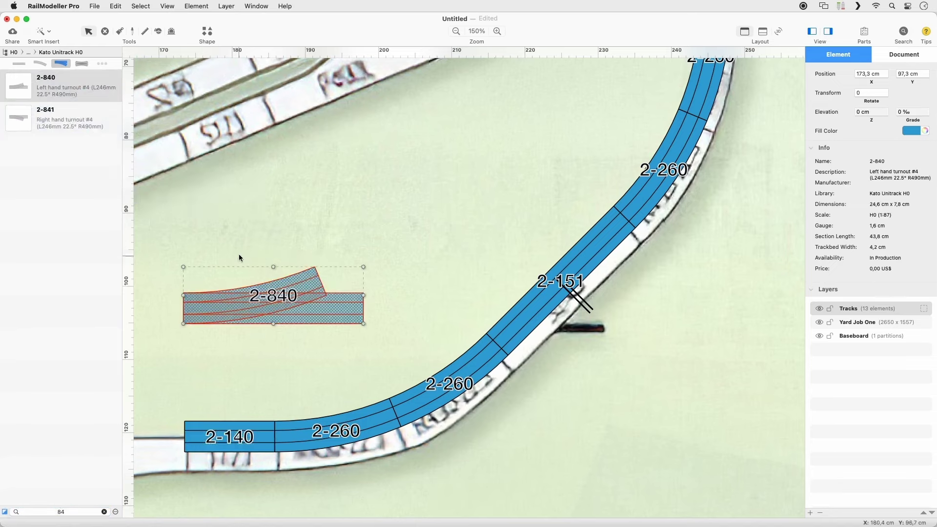
scroll(236, 257, "left", 10)
scroll(503, 258, "left", 3)
left_click_drag(576, 303, 402, 424, "alt")
key("space")
key("space")
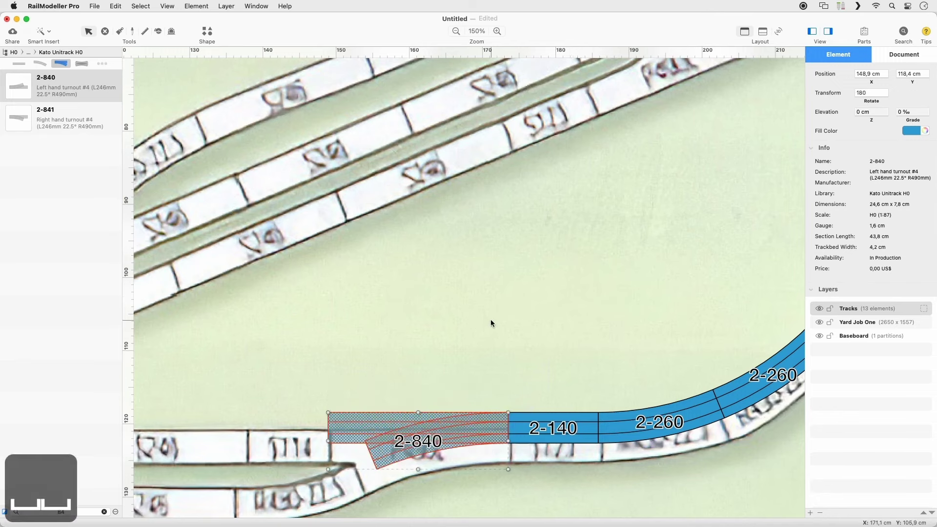
Step: Place a 2-841 right turnout at the curve end, rotated to fit, then clear the search
scroll(604, 151, "up", 10)
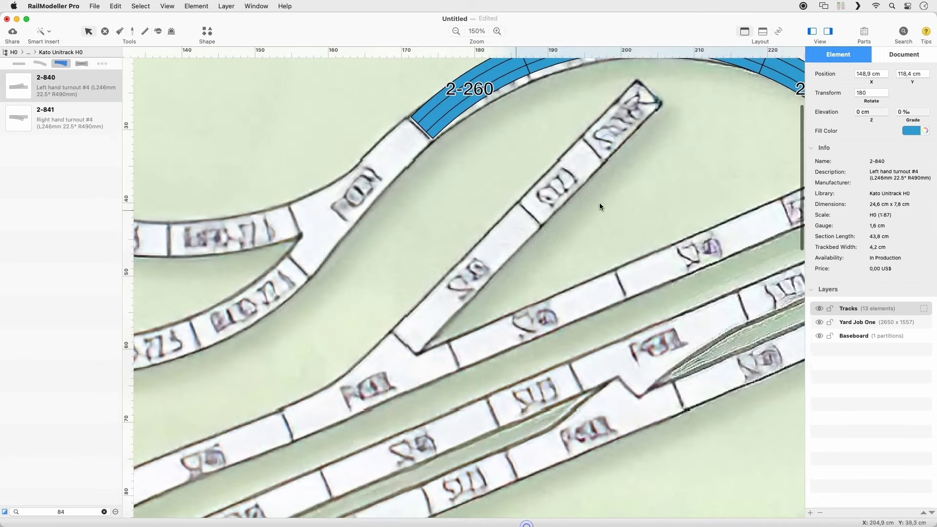
left_click_drag(43, 108, 423, 134)
key("space")
key("space")
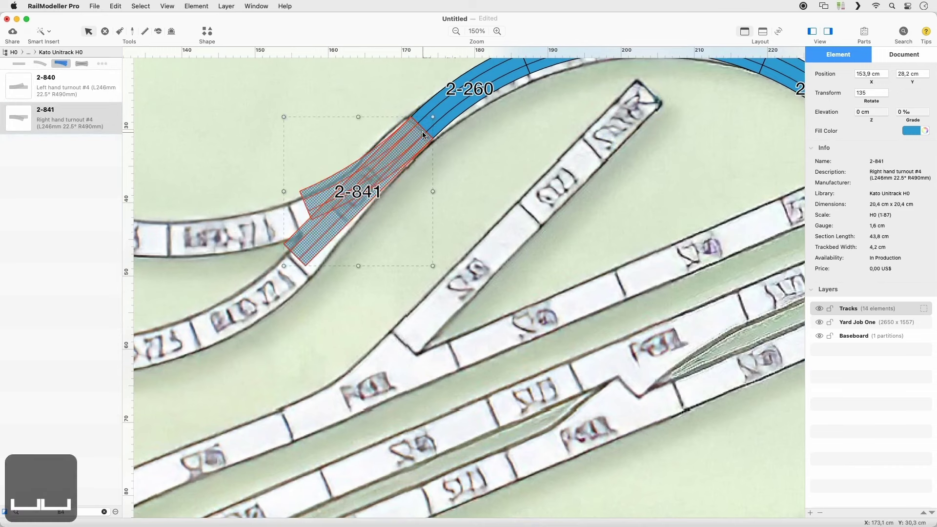
left_click(61, 63)
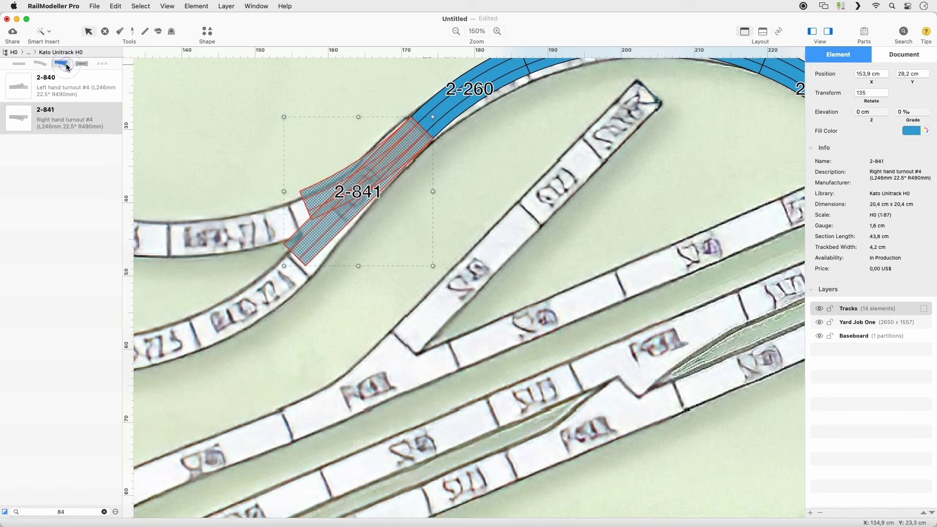
left_click(104, 511)
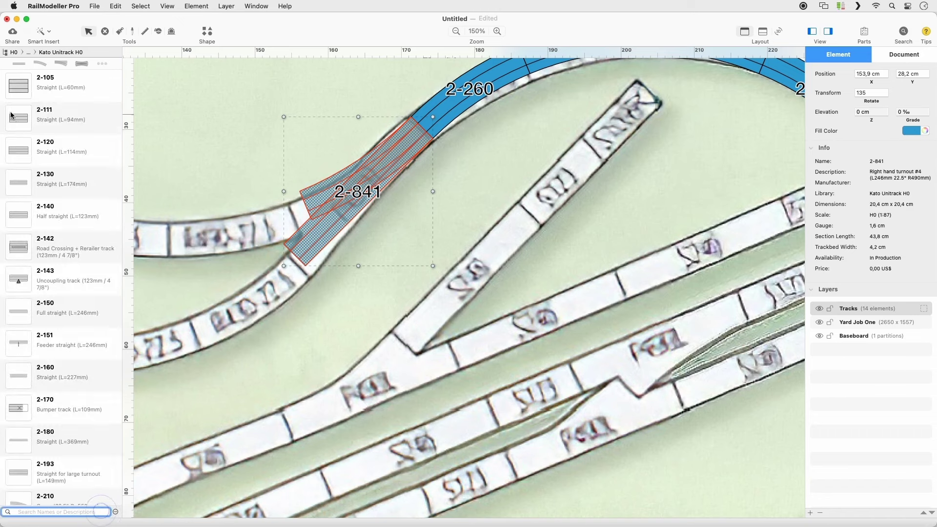
Step: Attach 2-270 curves to the 2-840 (flipped) and 2-841 turnout open ends
left_click(41, 64)
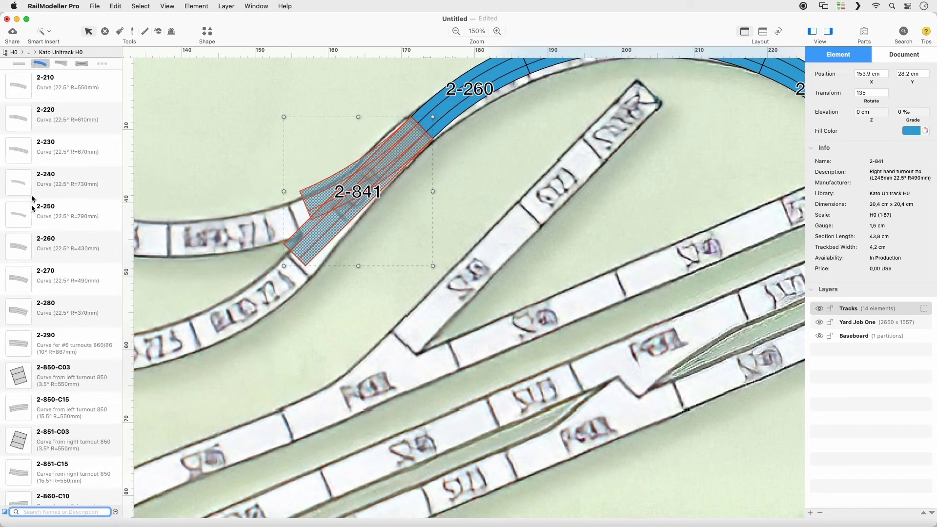
left_click(24, 277)
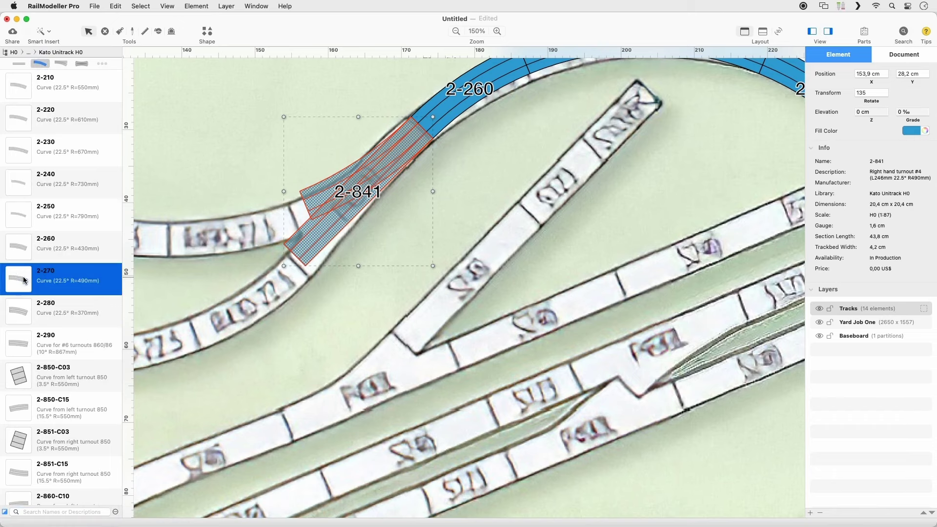
scroll(508, 346, "down", 10)
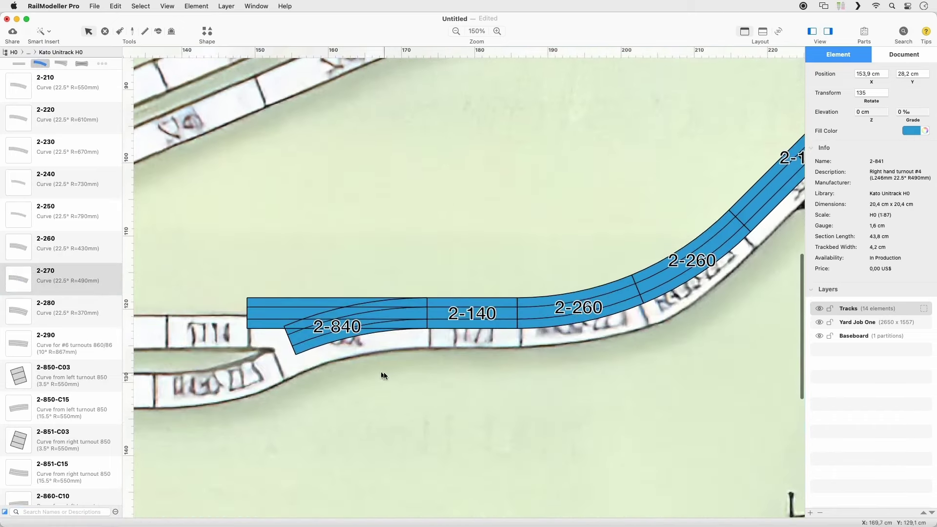
left_click(284, 338)
key("space")
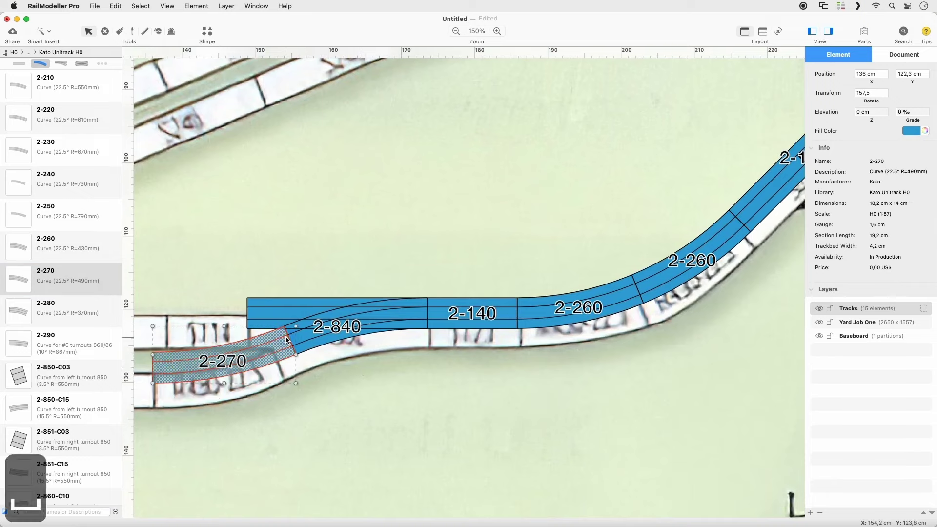
scroll(286, 340, "up", 13)
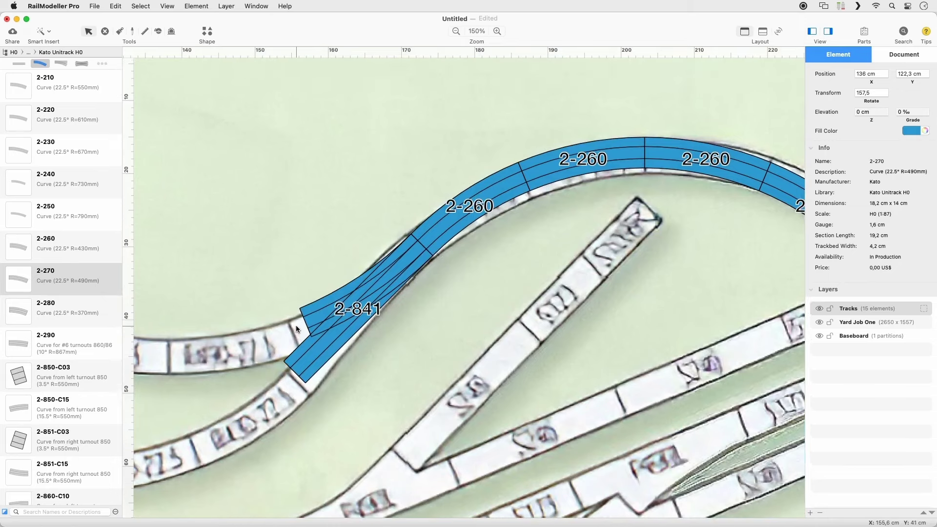
left_click(300, 322)
left_click_drag(253, 268, 732, 236)
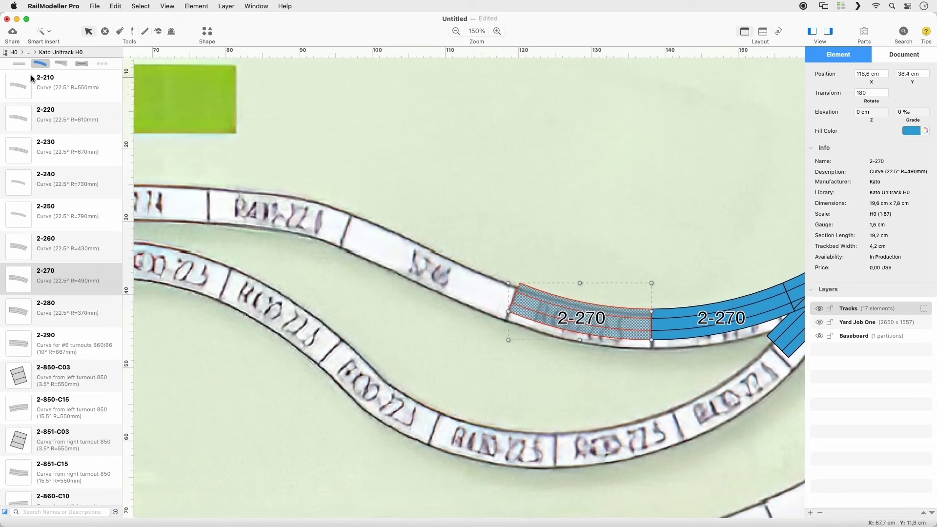
Step: Add a 2-150 full straight after the 2-270 curve
left_click(19, 64)
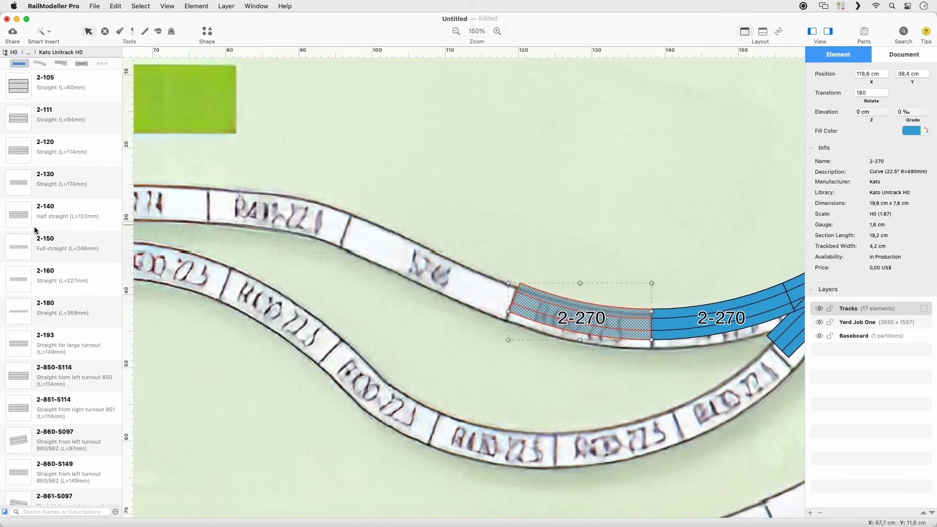
left_click(27, 253)
left_click(508, 340)
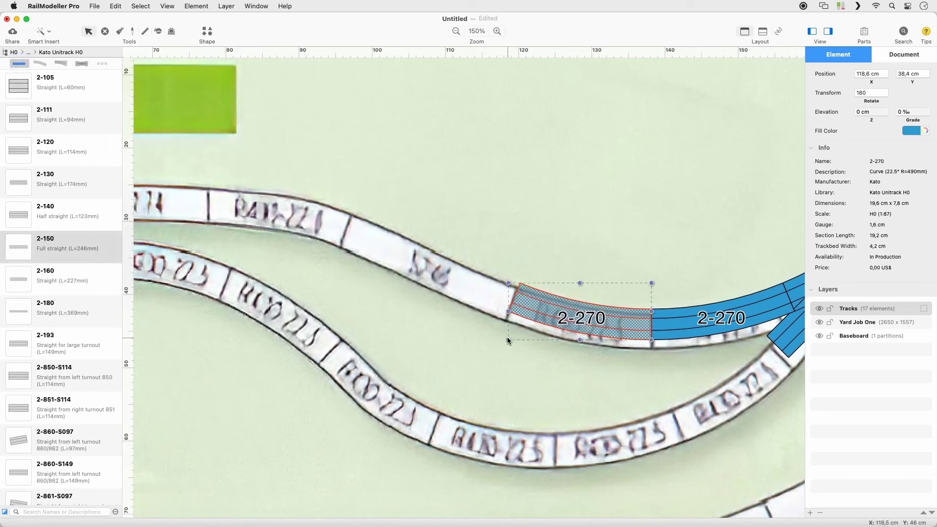
left_click(508, 310)
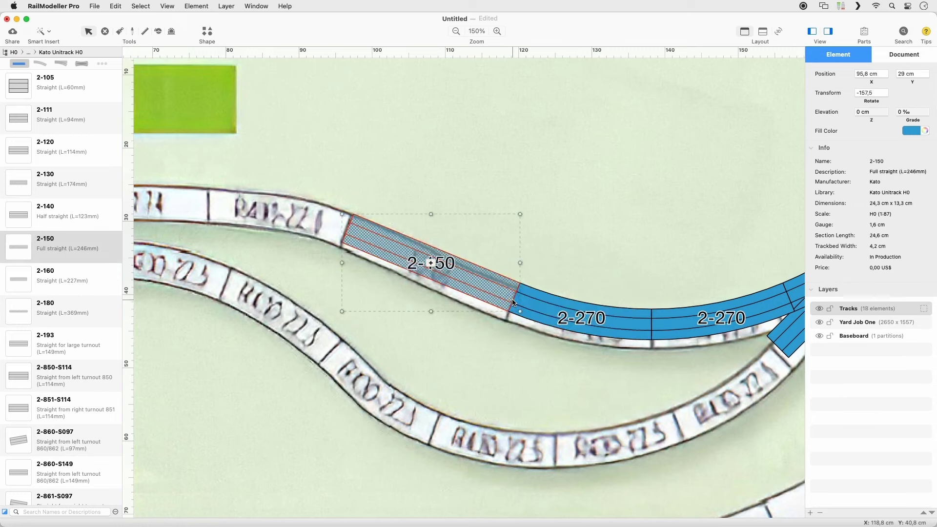
Step: Attach a flipped 2-270 curve to the 2-150's left end, then snap on a 2-130 straight
left_click(514, 304)
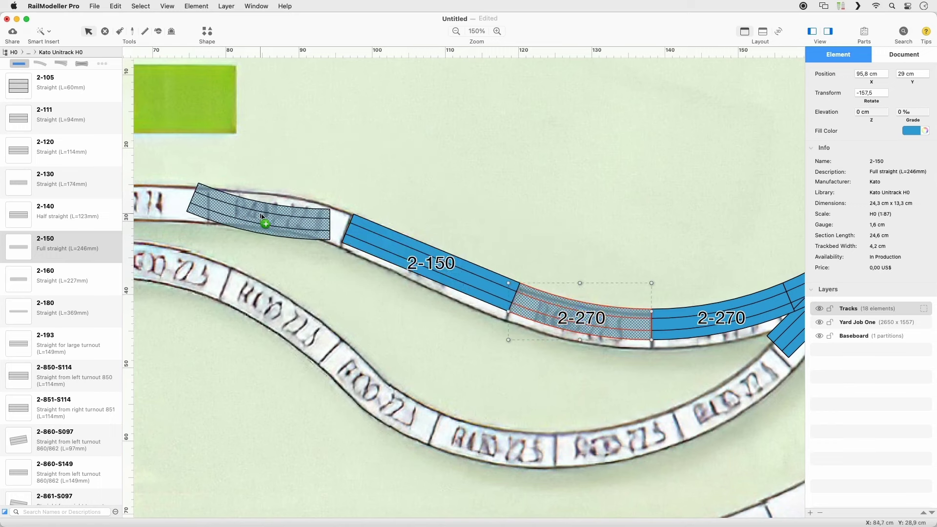
left_click(278, 215)
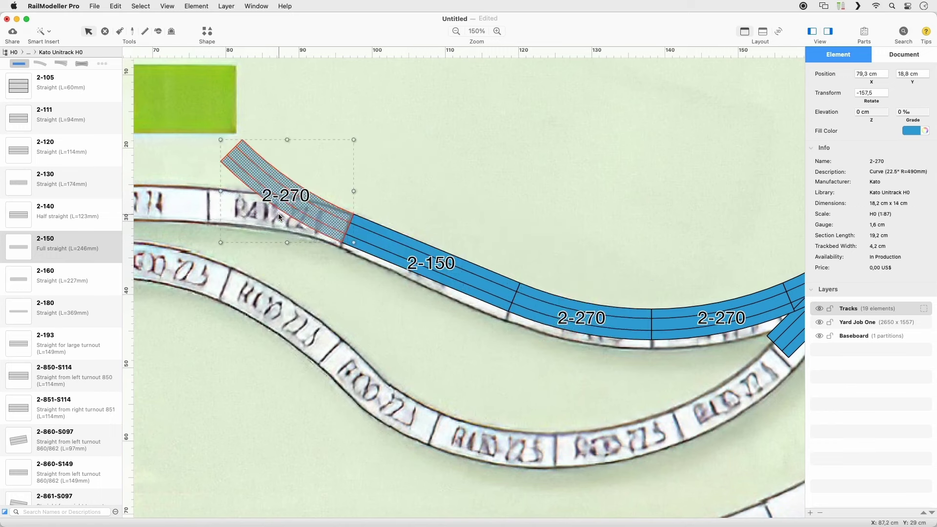
key("space")
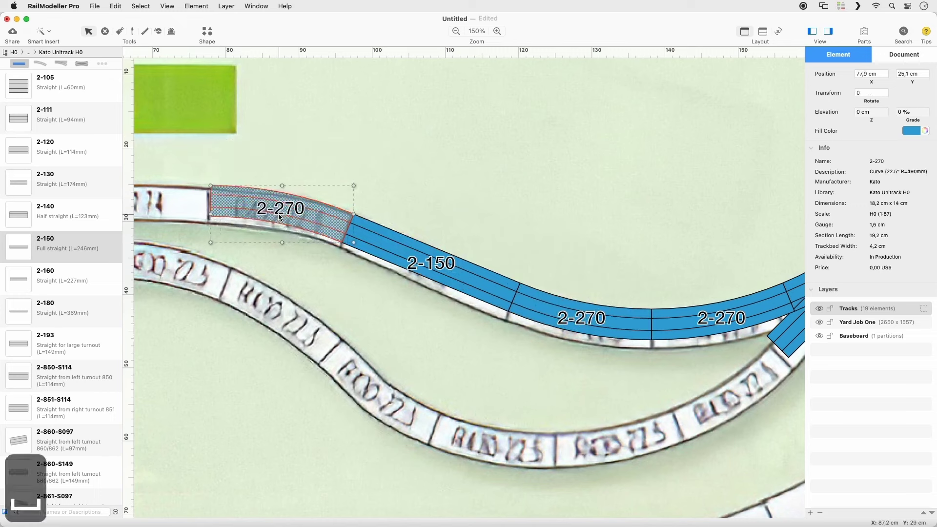
left_click_drag(35, 180, 178, 177)
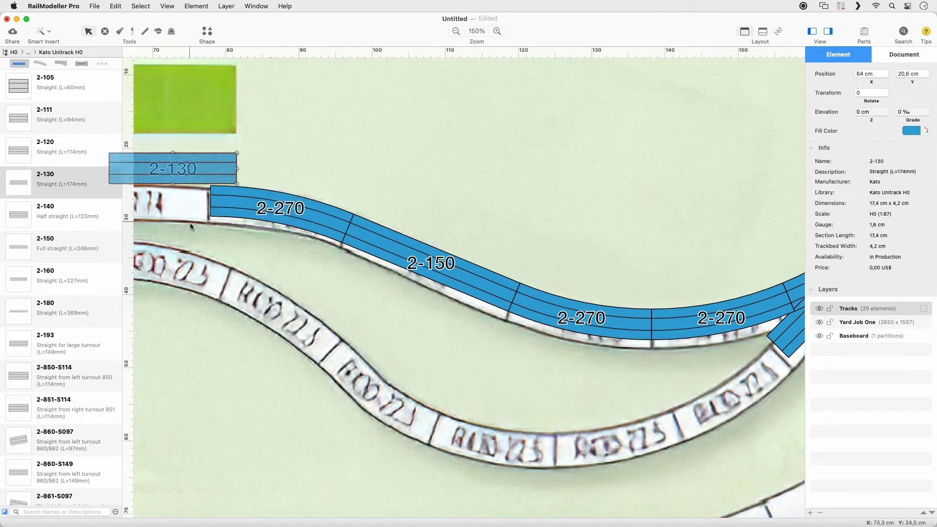
scroll(351, 271, "left", 10)
left_click_drag(583, 209, 556, 235)
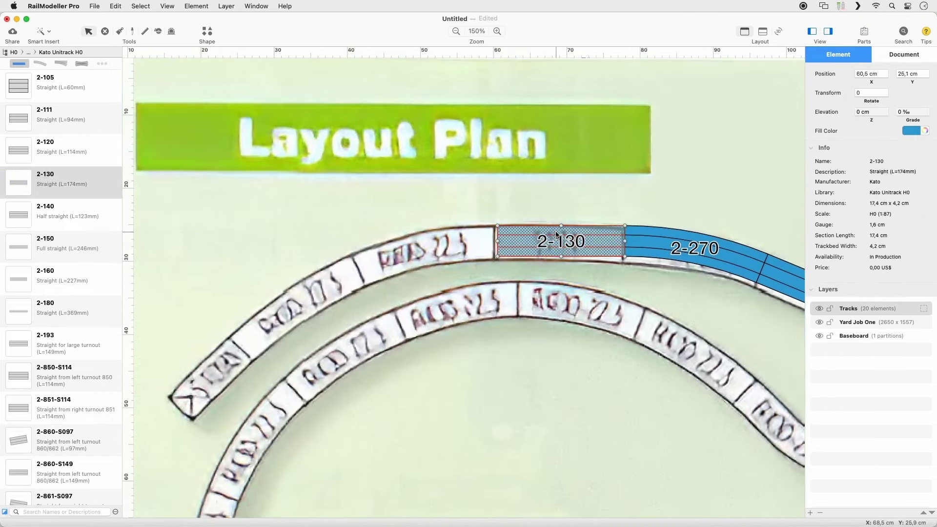
Step: Locate the 2-270 via Select in Library Catalog and add two more curves leftward
right_click(686, 239)
left_click(738, 363)
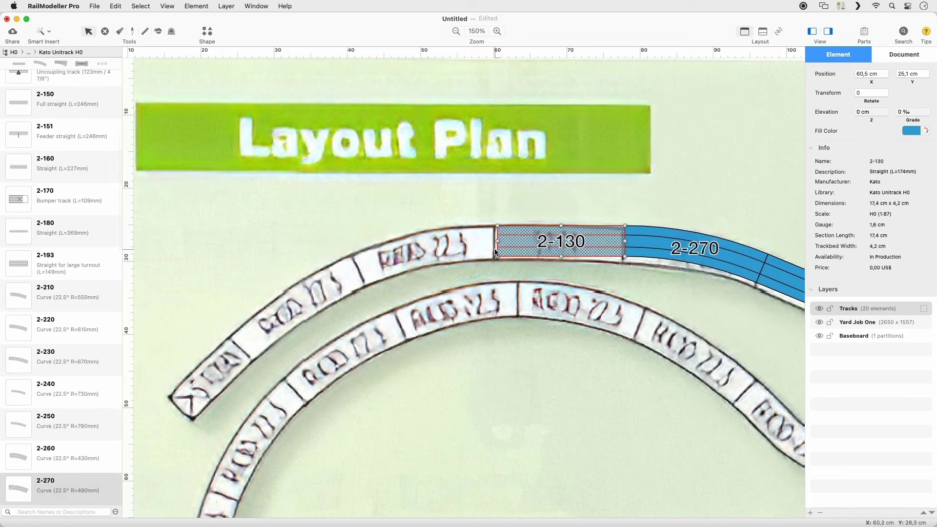
mouse_move(494, 247)
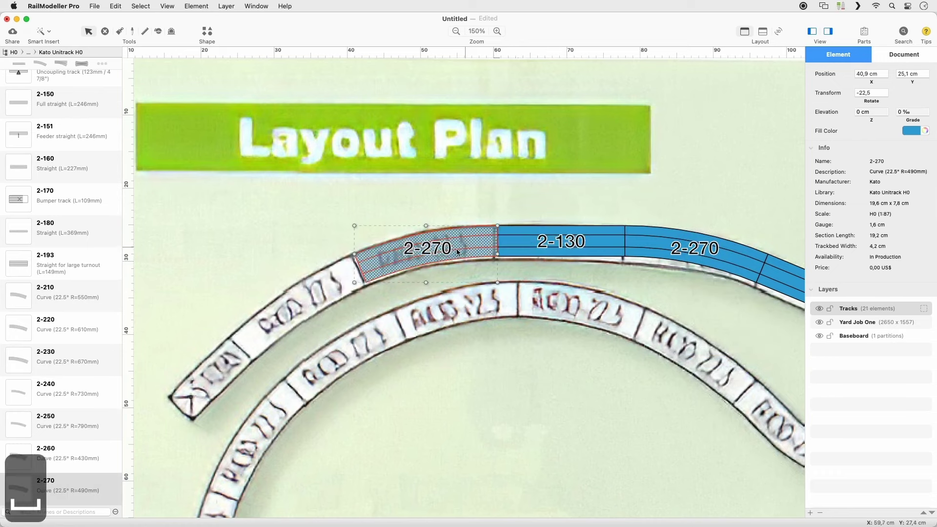
left_click(363, 272)
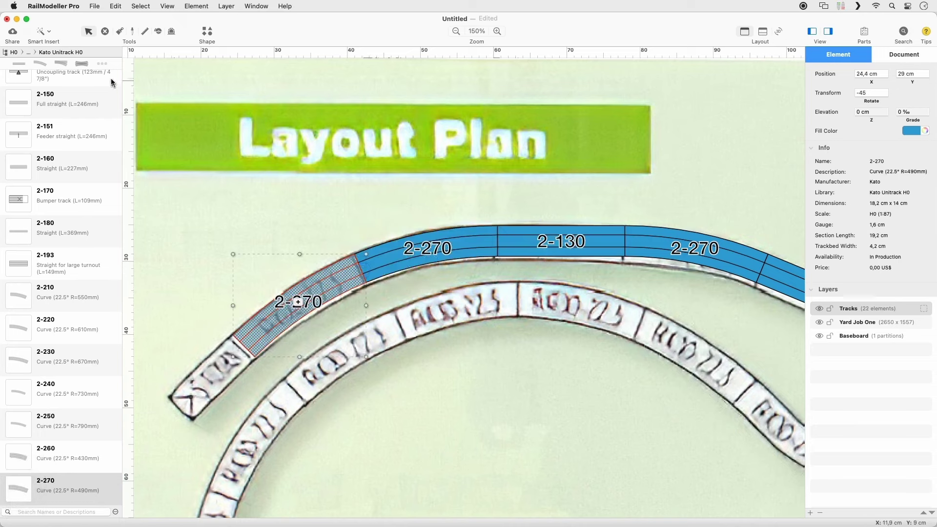
Step: Place a 2-170 bumper track, rotate it right, and snap it onto the curve's open end
left_click(102, 64)
left_click_drag(20, 186, 270, 187)
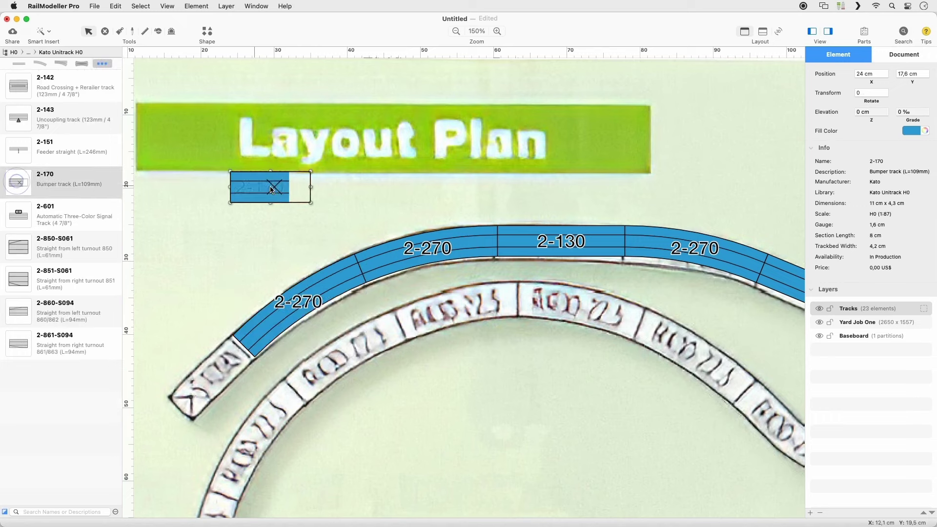
left_click(197, 6)
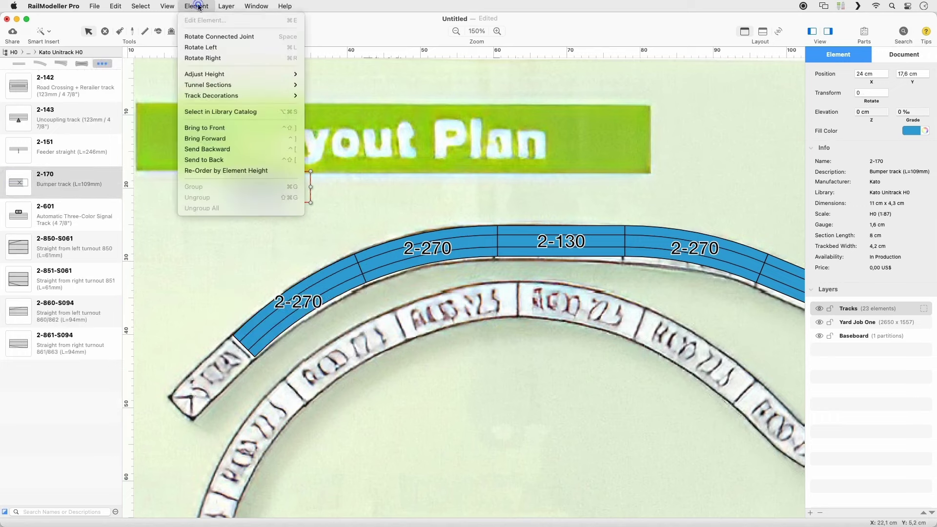
left_click(203, 58)
left_click_drag(273, 169, 243, 370)
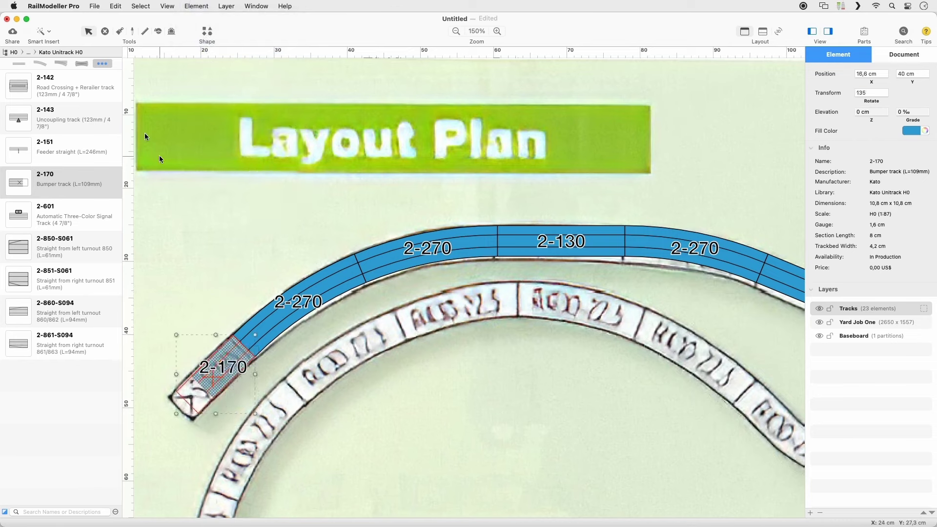
left_click(42, 64)
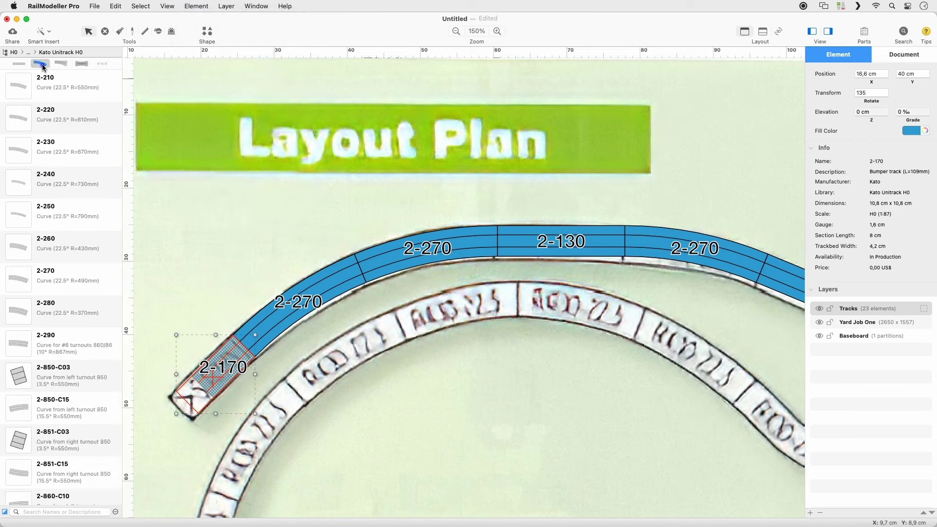
Step: Chain four 2-260 curves off the 2-841 turnout, then add a flipped fifth at the left end
left_click(19, 247)
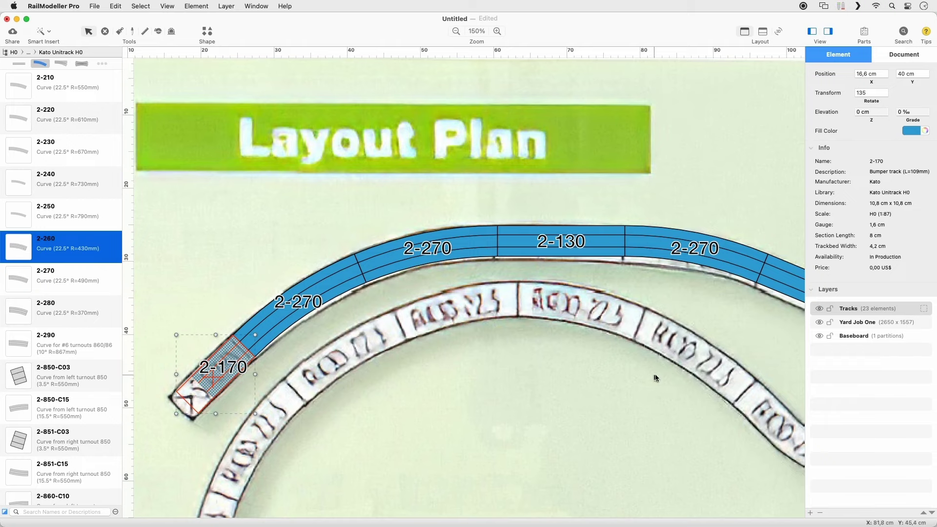
scroll(467, 290, "right", 10)
scroll(466, 291, "down", 4)
scroll(470, 291, "right", 10)
scroll(470, 291, "down", 4)
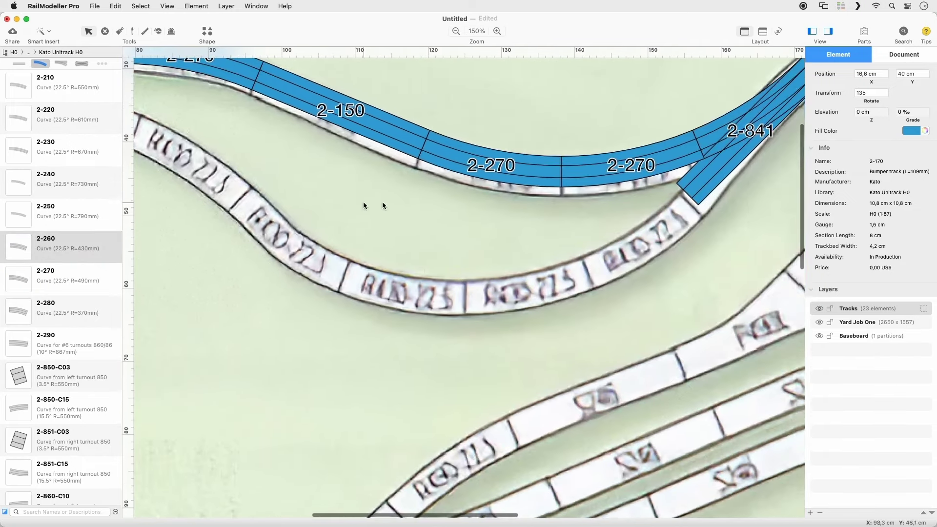
left_click(687, 198)
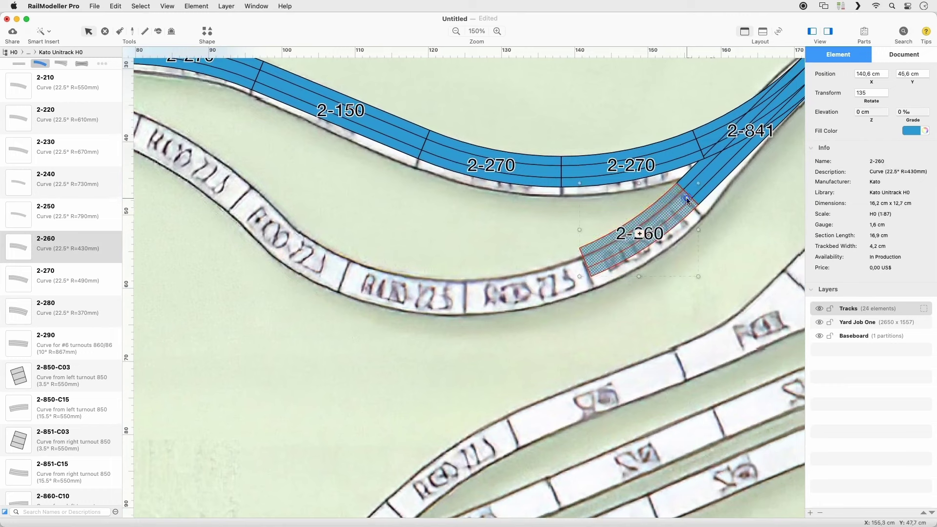
key("3")
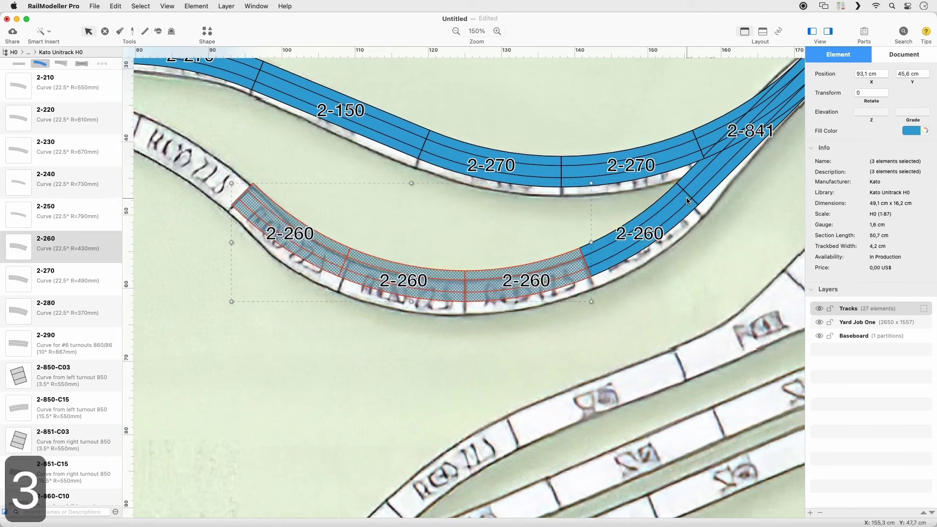
left_click(246, 197)
key("space")
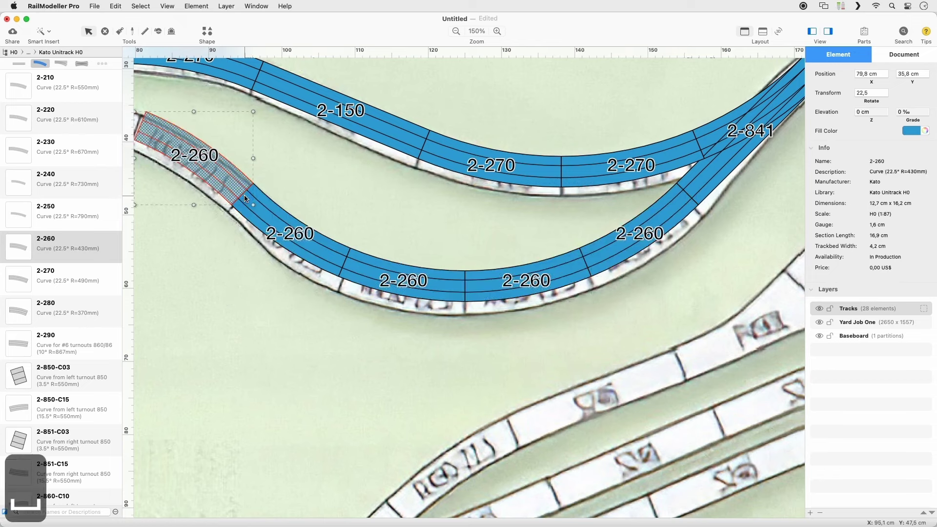
Step: Zoom the plan out to 75 %
left_click(486, 32)
left_click(500, 53)
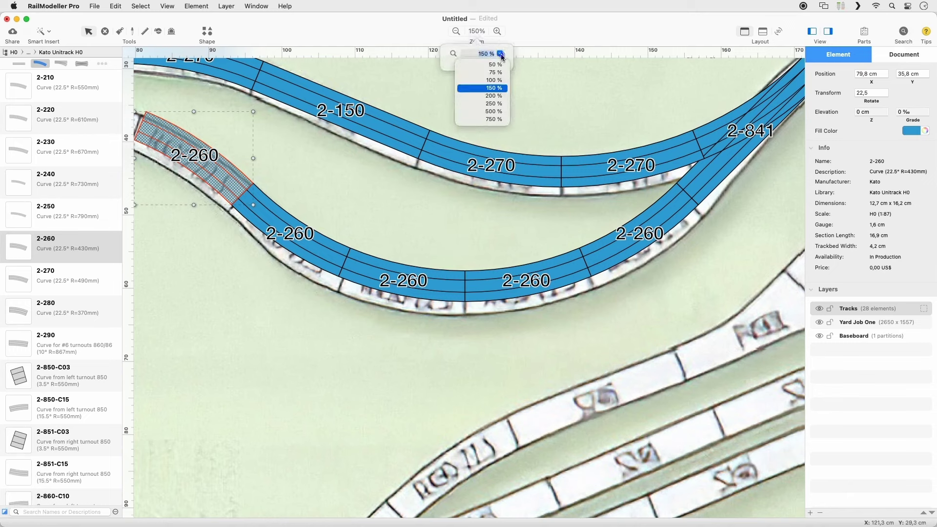
left_click(493, 72)
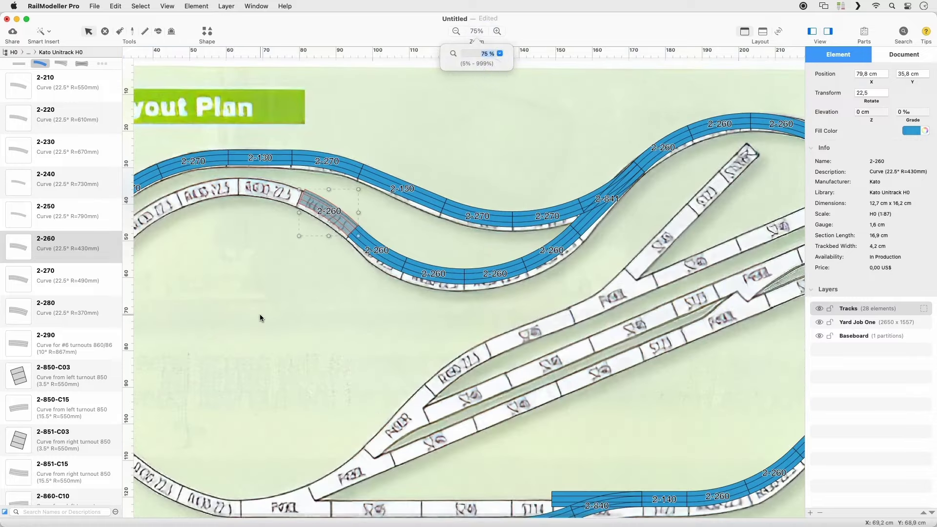
Step: Attach nine more 2-260 curves at the free end to close the left-hand loop
scroll(259, 315, "left", 5)
left_click(426, 169)
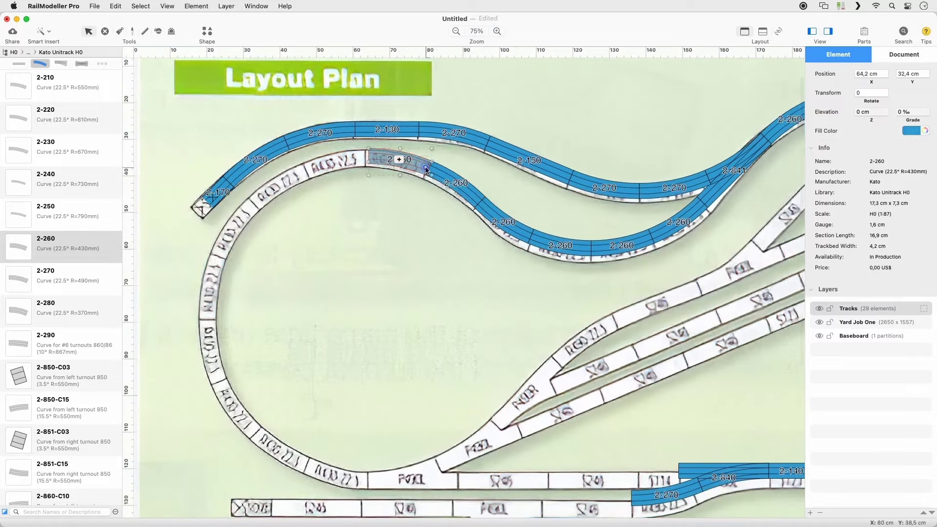
key("8")
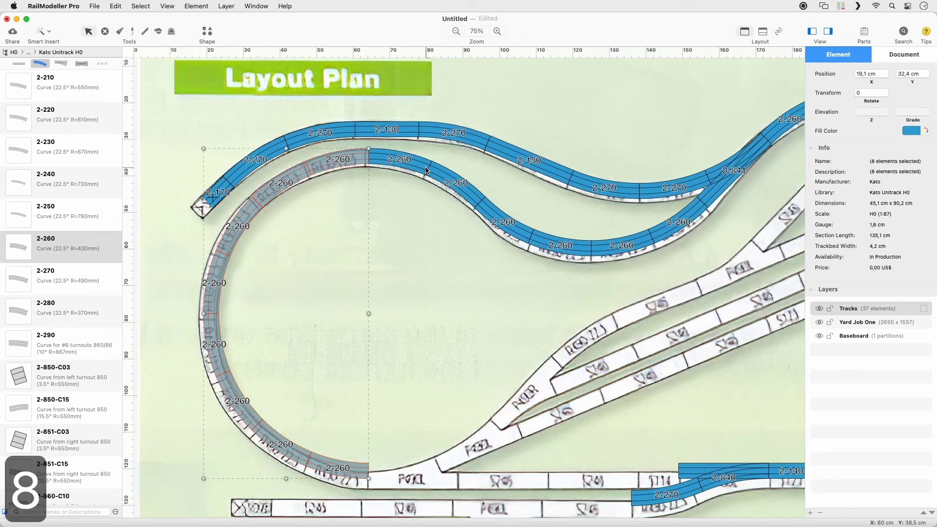
Step: Zoom to fit the whole layout and select all track pieces
left_click(171, 7)
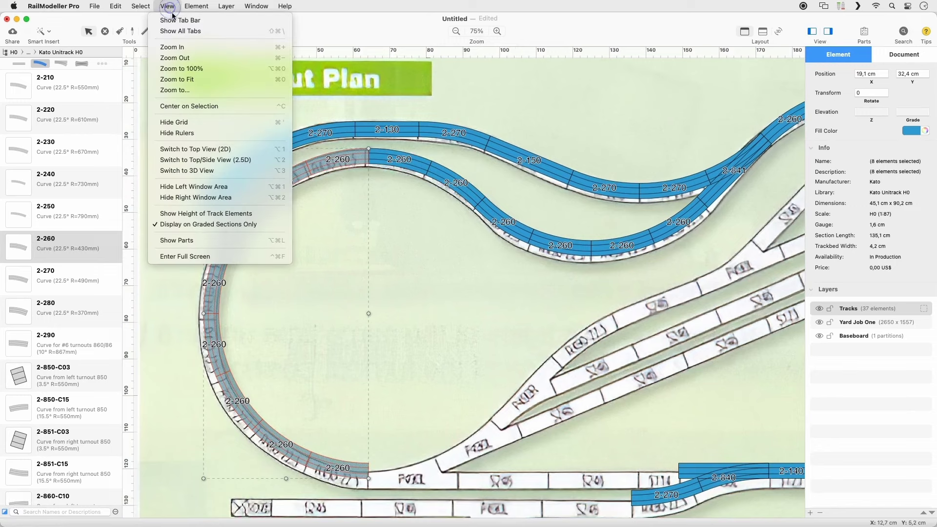
left_click(180, 79)
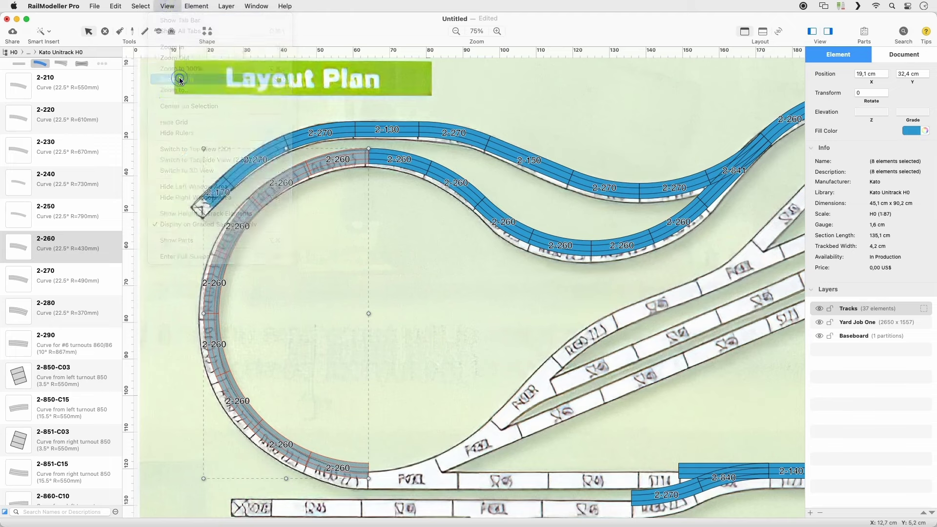
left_click(142, 6)
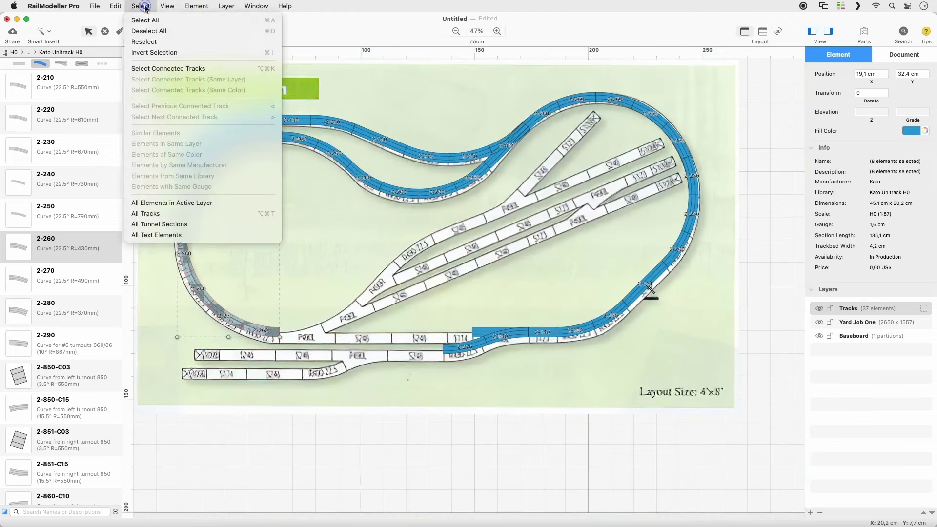
left_click(177, 213)
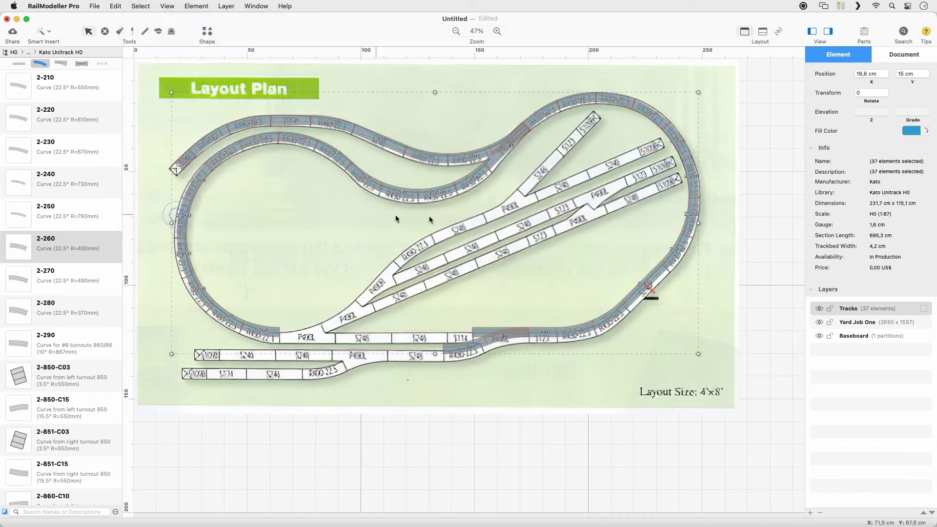
Step: Fill all selected tracks black and select the Yard Job One background layer
left_click(911, 131)
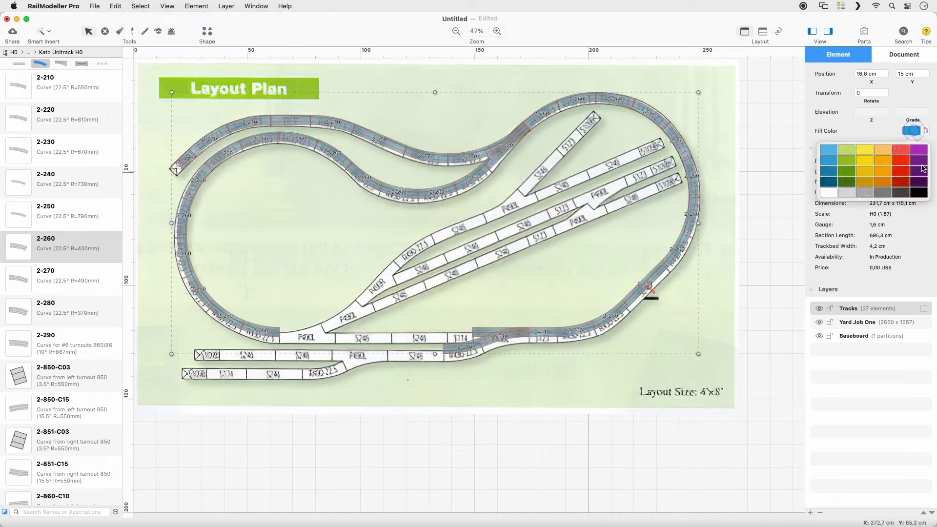
left_click(928, 190)
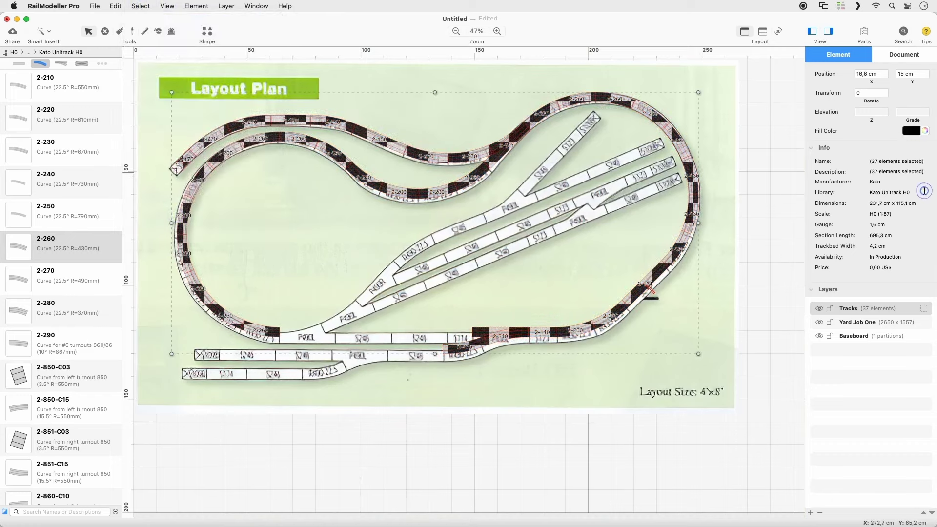
left_click(857, 323)
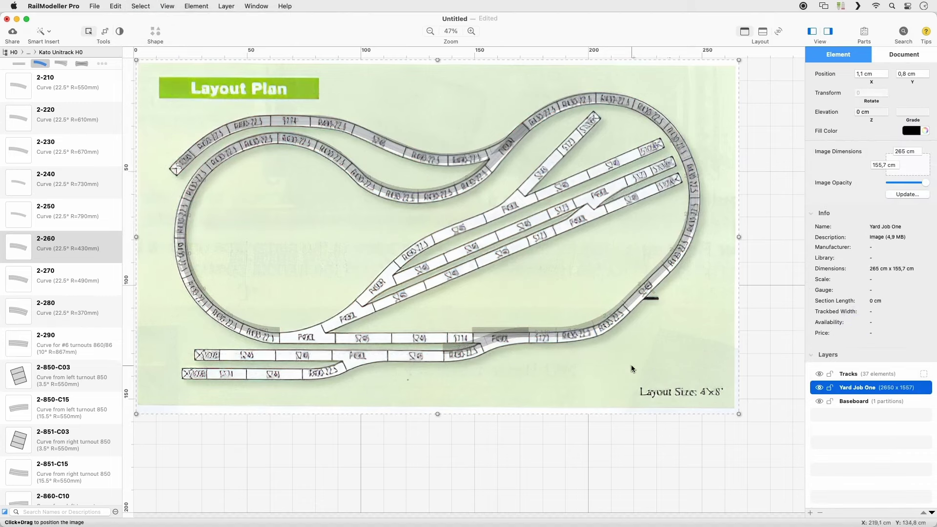
Step: Resize the background image to 261,2 × 153,5 cm, realign it, then reselect Tracks
left_click(103, 31)
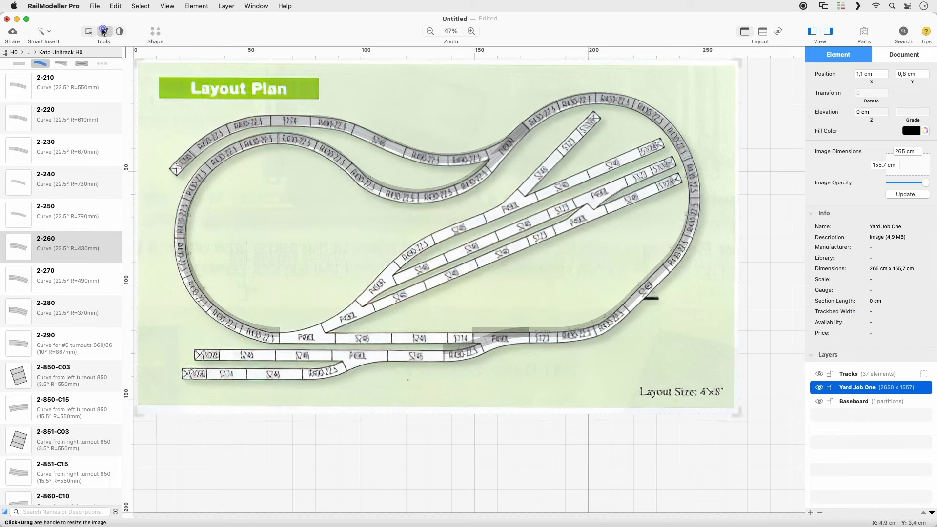
left_click_drag(139, 63, 148, 64)
left_click_drag(351, 240, 343, 237)
left_click(878, 373)
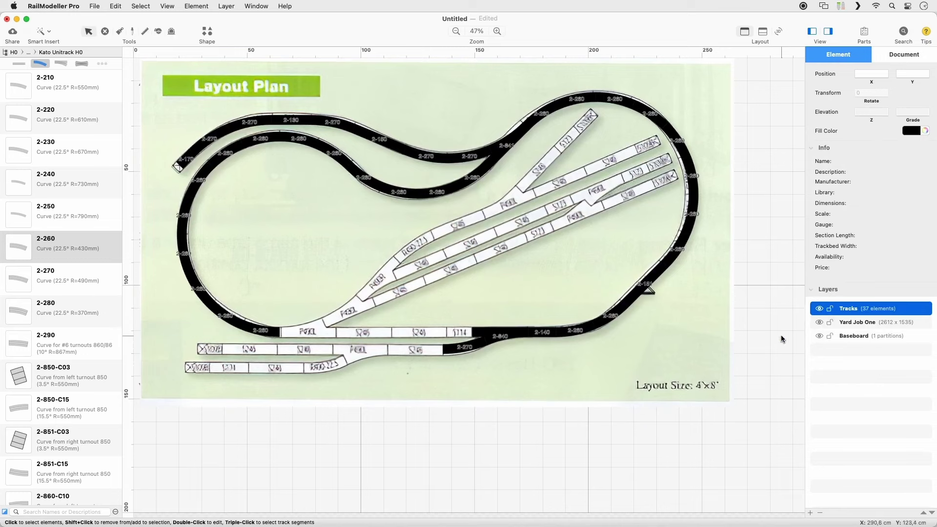
left_click(674, 316)
Step: Select all track pieces and refill them blue
key("super+a")
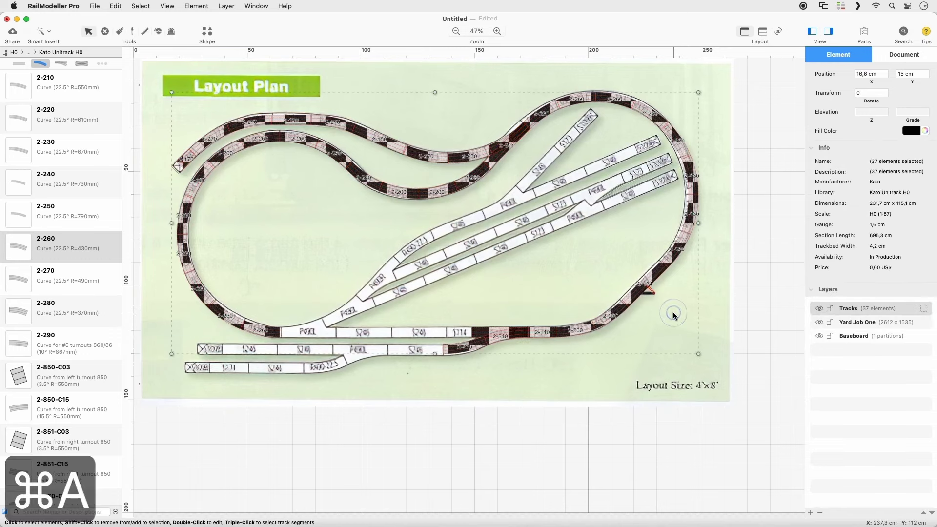
left_click(913, 131)
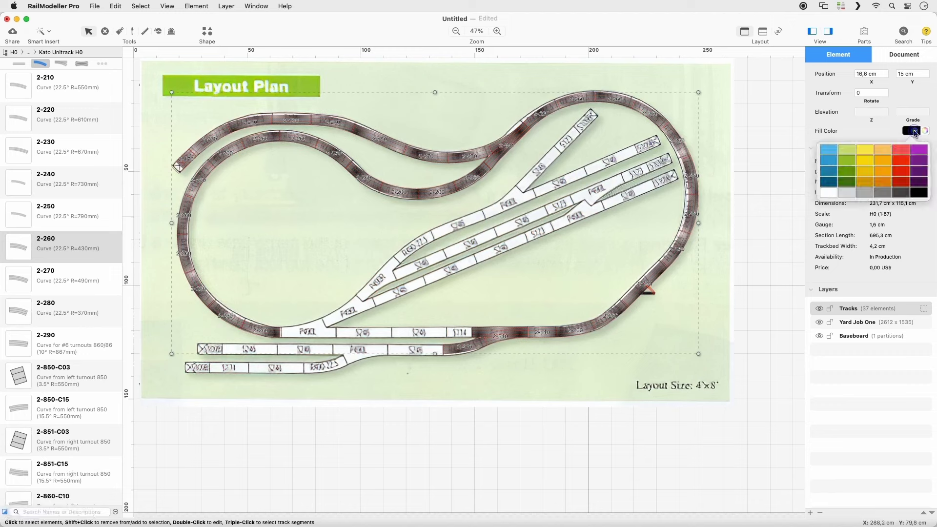
left_click(830, 162)
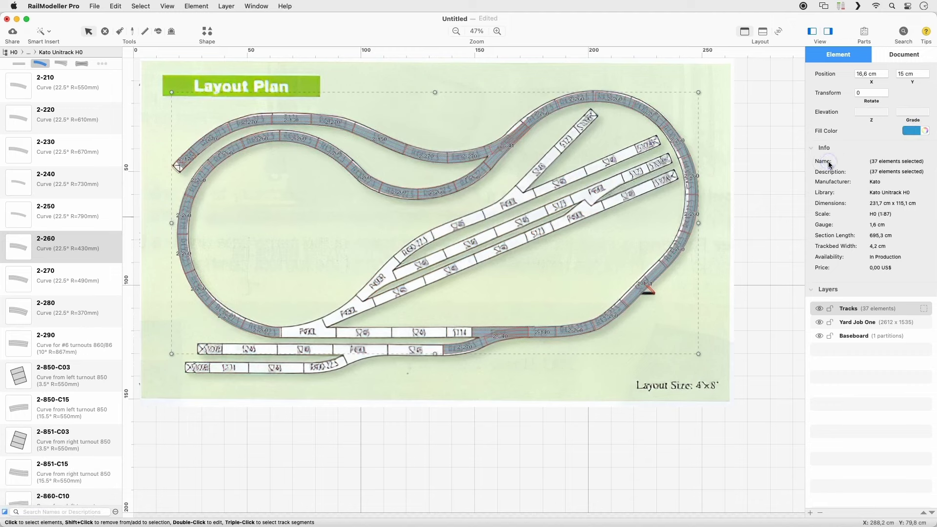
Step: Drag a 2-840 left-hand turnout onto the lower yard line
left_click(57, 64)
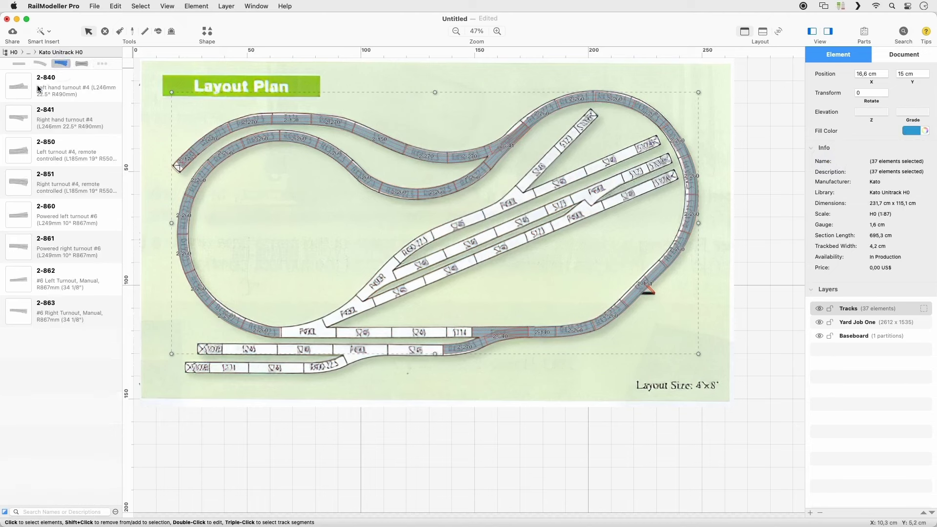
left_click_drag(17, 85, 308, 329)
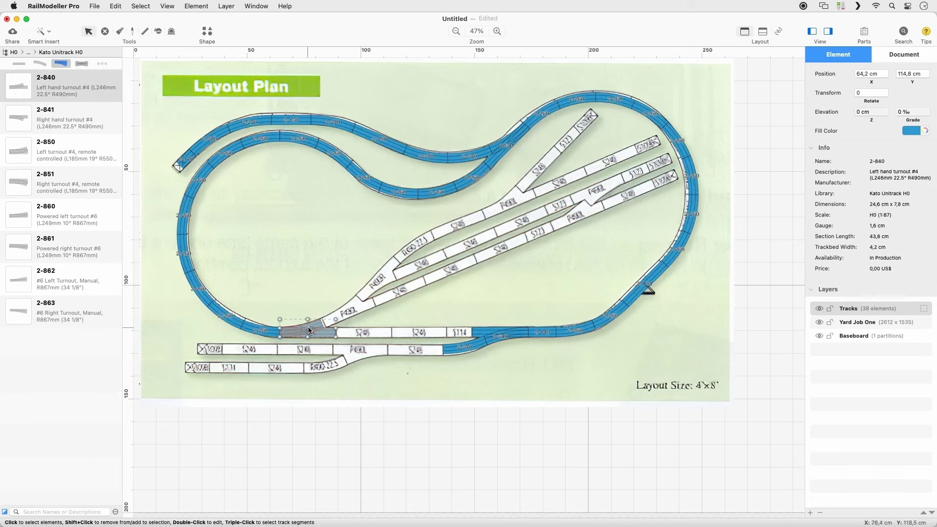
left_click(477, 31)
Step: Zoom to 250% and center the view on the 2-840 turnout
left_click(502, 53)
left_click(496, 111)
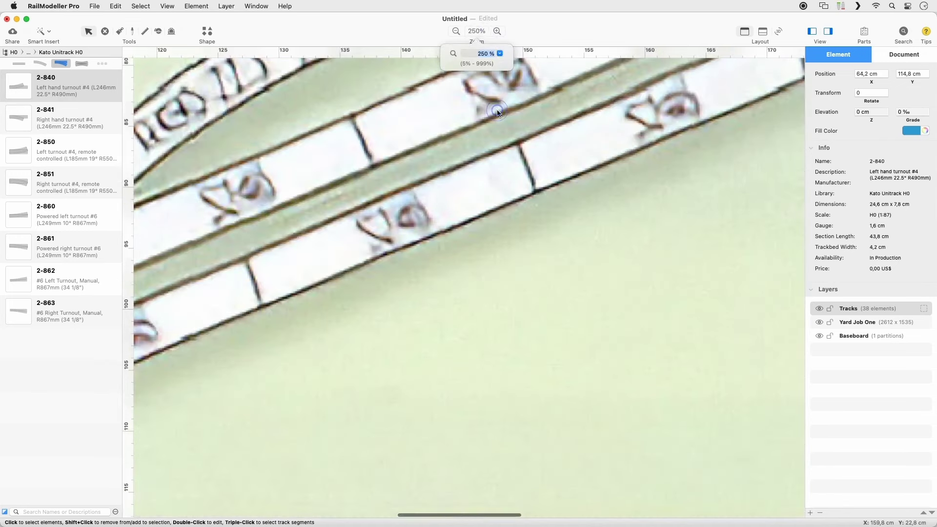
left_click(177, 6)
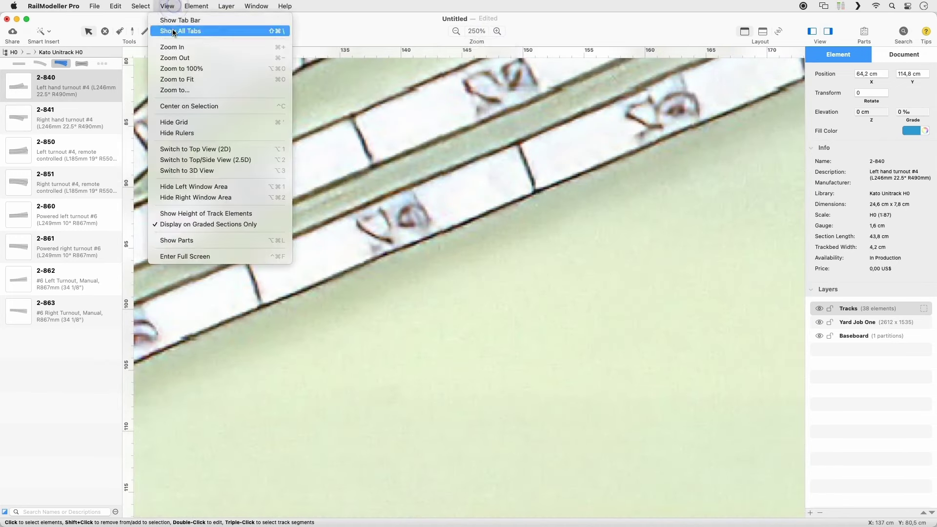
left_click(198, 106)
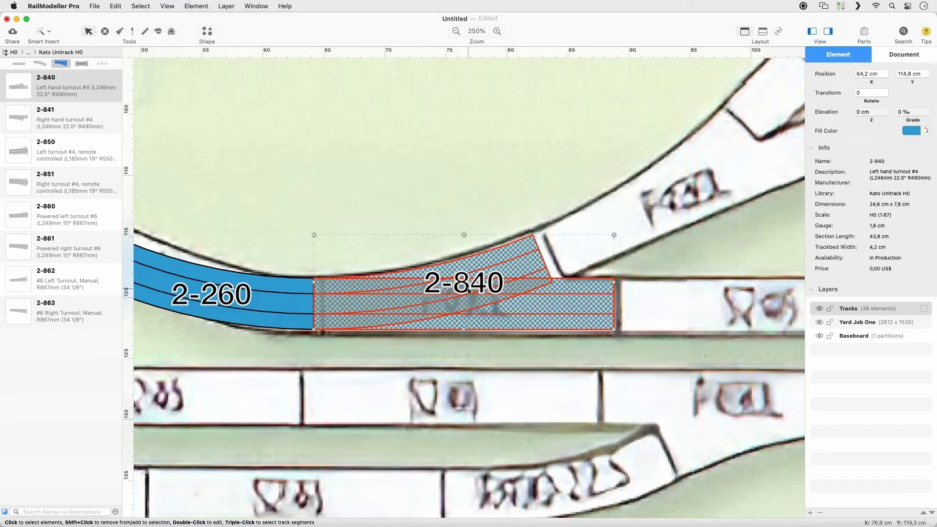
Step: Add a flipped second 2-840 turnout and a 2-841 right turnout rotated to -45
left_click(540, 260)
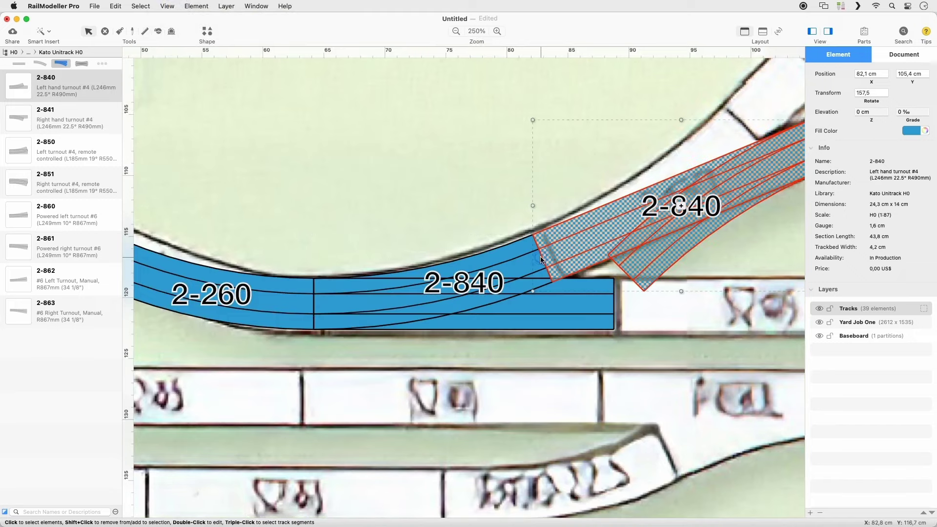
key("space")
key("space")
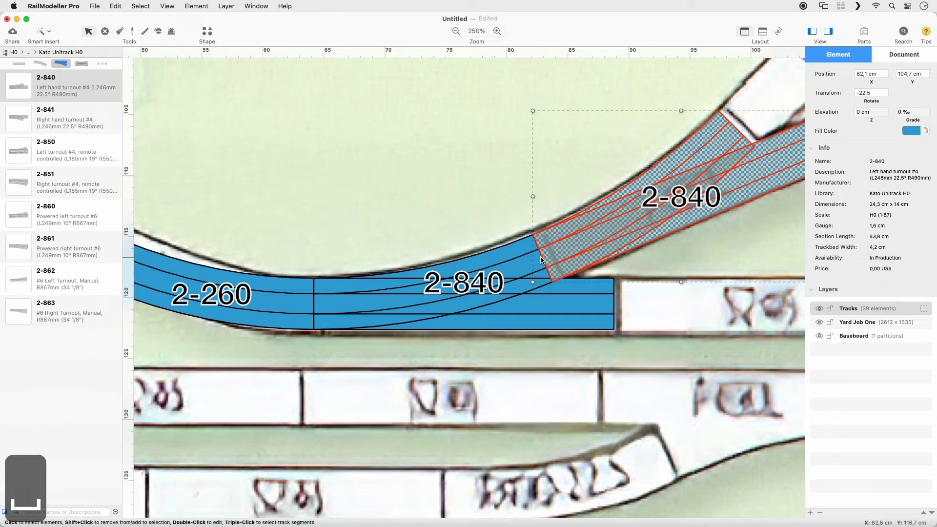
scroll(585, 351, "right", 10)
scroll(585, 351, "up", 6)
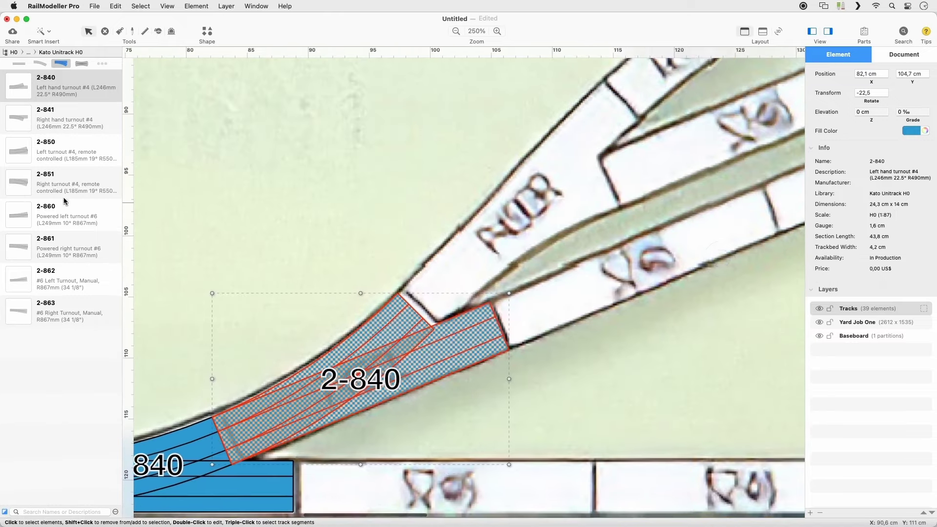
left_click(33, 123)
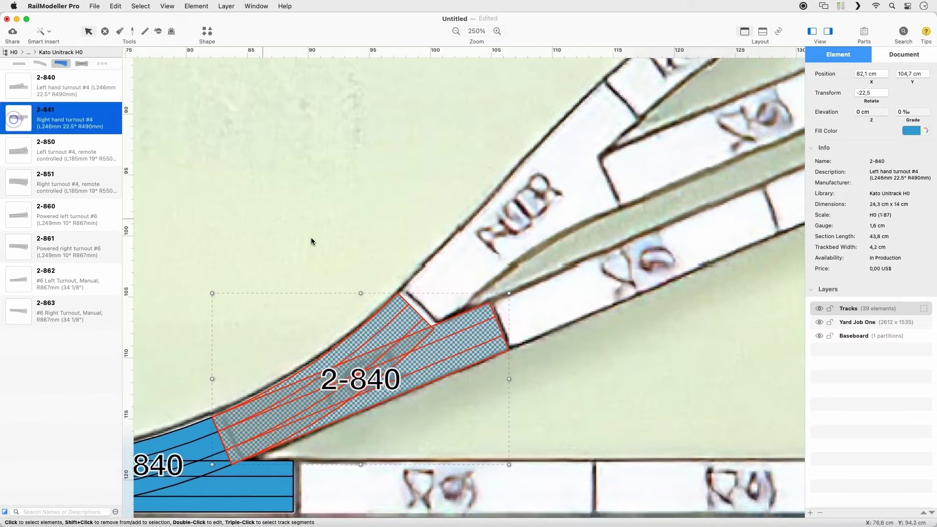
left_click(418, 311)
key("space")
key("space")
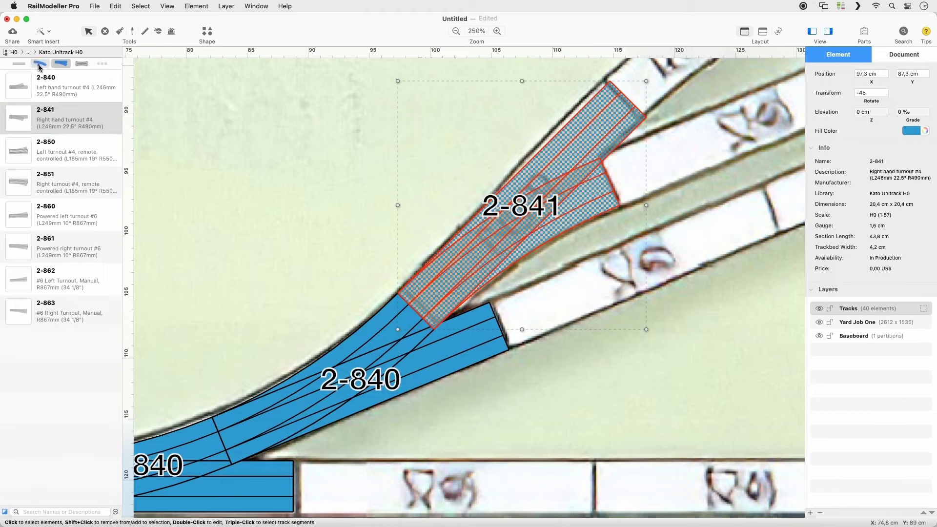
Step: Attach a 2-270 curve to the 2-841 turnout's end
left_click(39, 64)
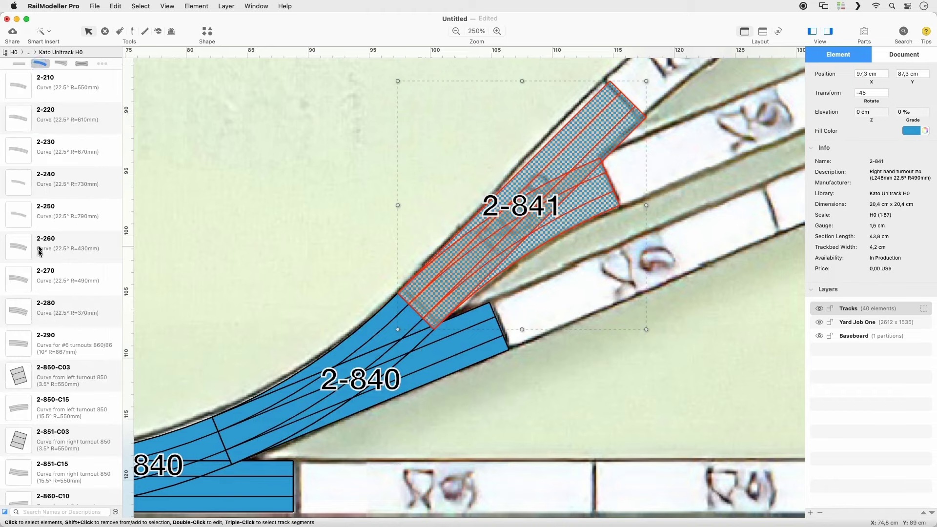
left_click(28, 282)
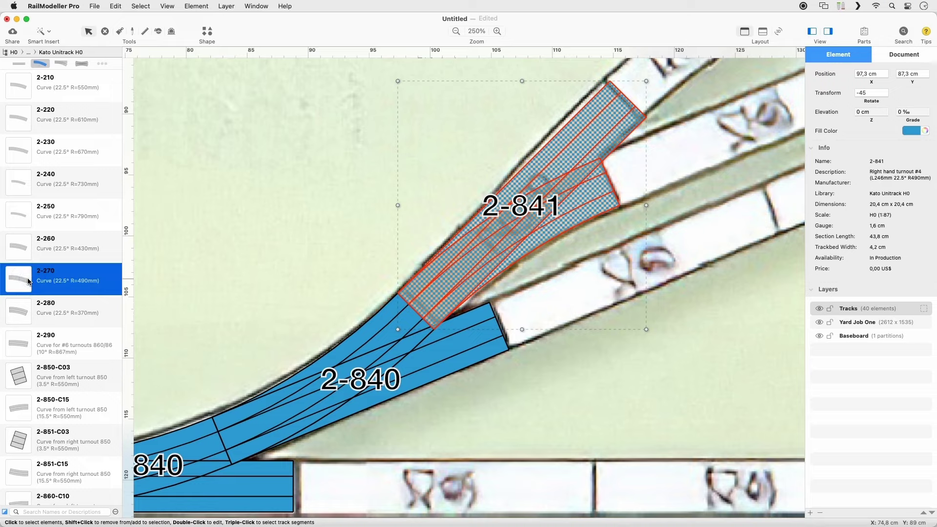
left_click(481, 133)
scroll(482, 134, "right", 10)
scroll(481, 134, "up", 6)
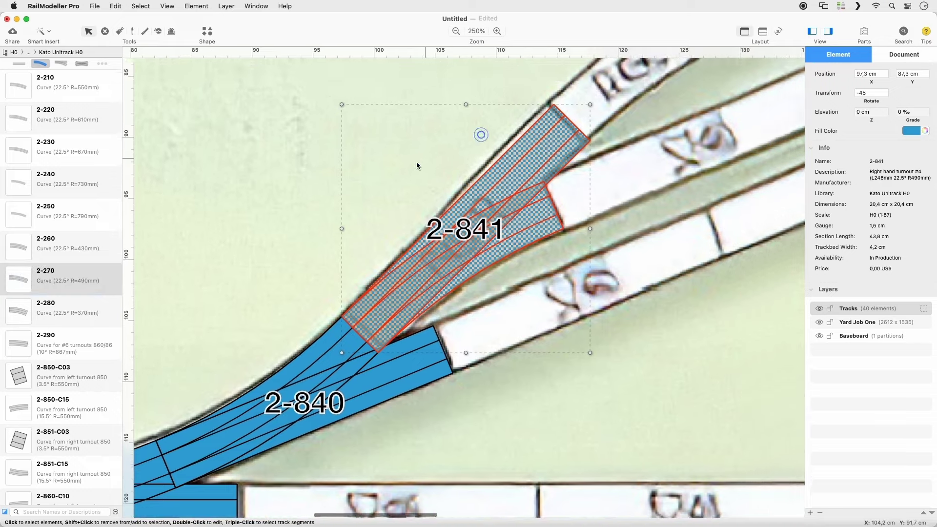
key("Return")
left_click(424, 239)
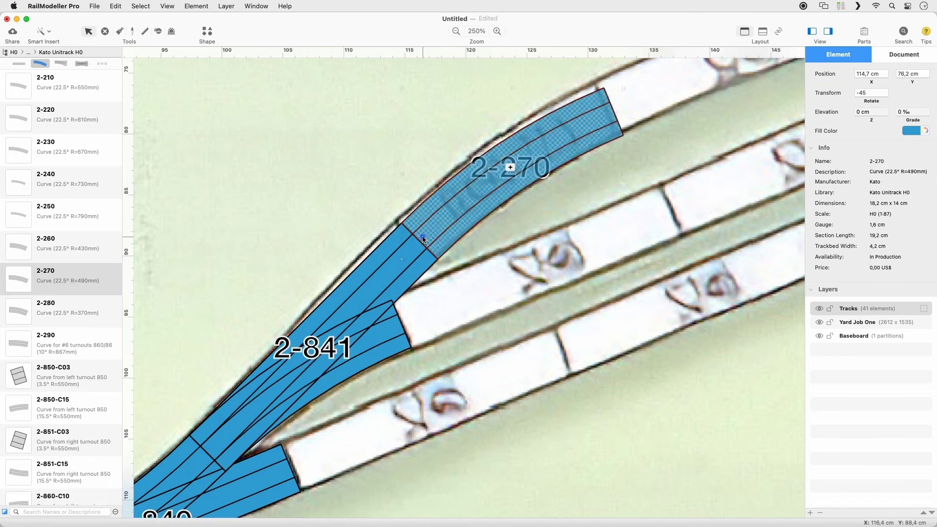
Step: Zoom out to 200% and show straight pieces in the parts library
left_click(485, 32)
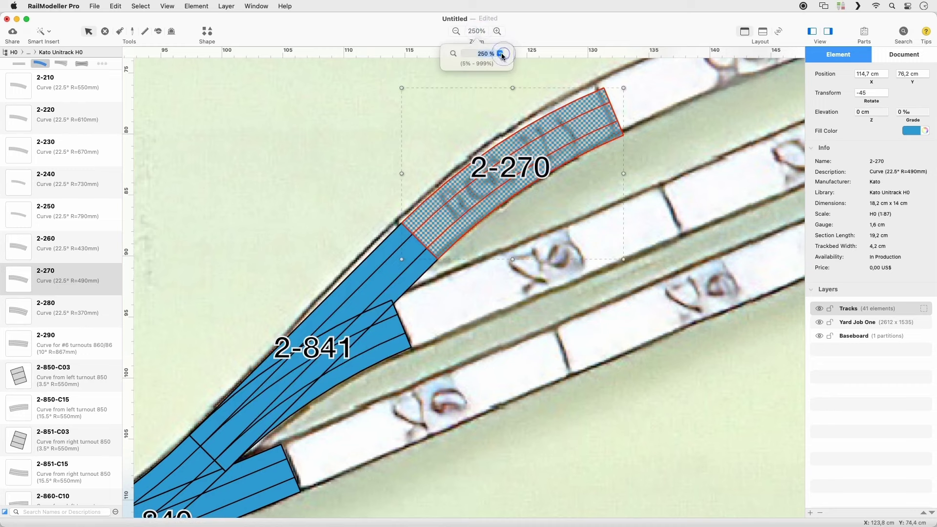
left_click(505, 54)
left_click(495, 98)
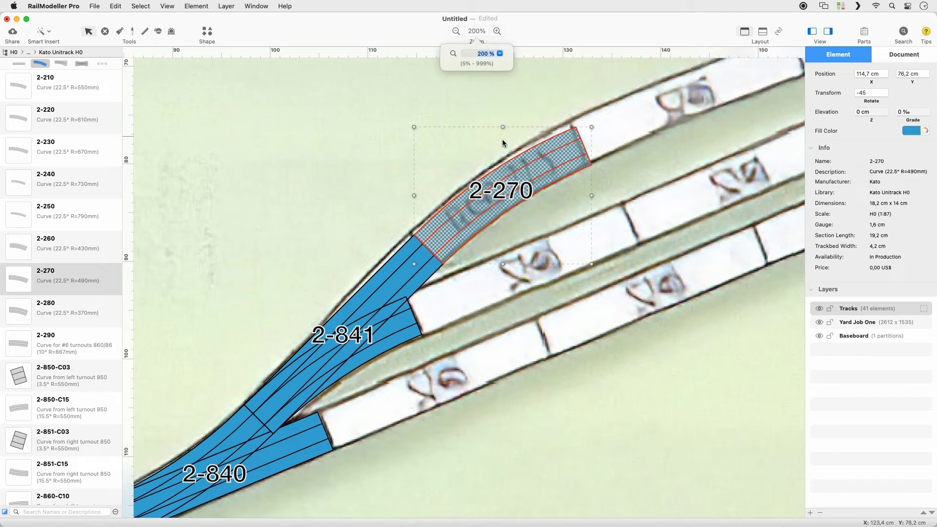
scroll(671, 277, "right", 7)
scroll(671, 276, "up", 3)
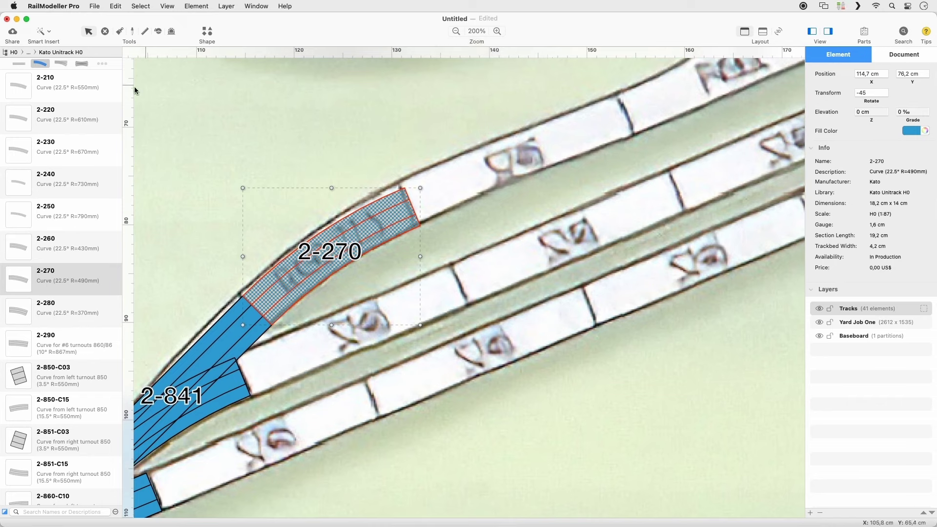
left_click(19, 64)
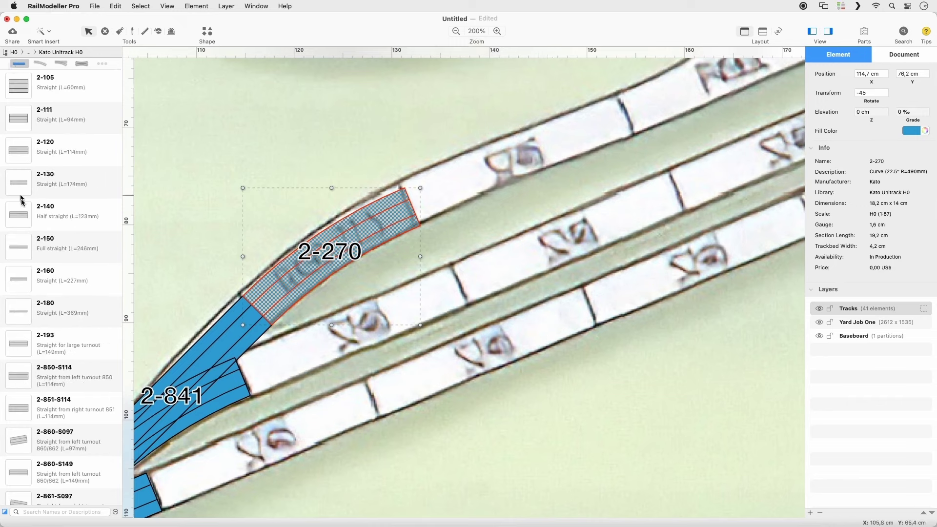
Step: Lay three 2-150 straights along the lower track and hide the inspector panel
left_click(20, 253)
left_click_drag(20, 252, 156, 497)
key("2")
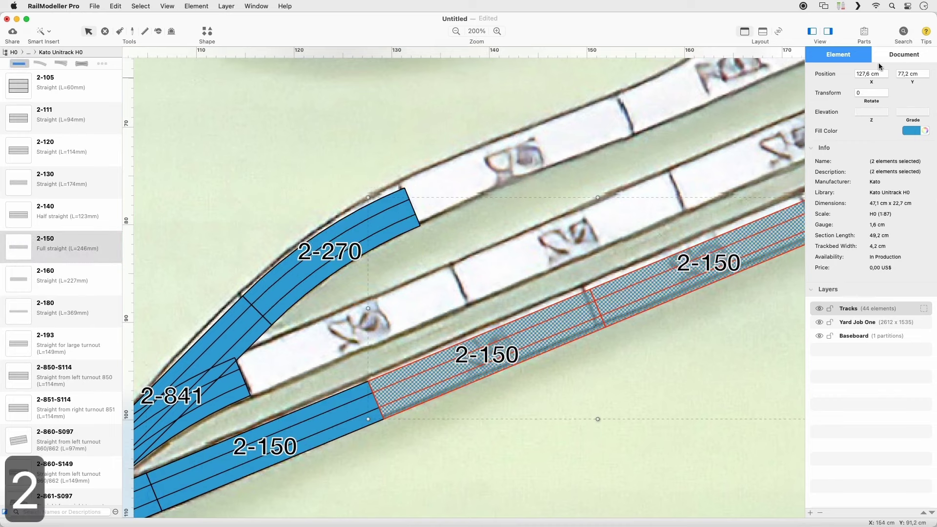
left_click(829, 31)
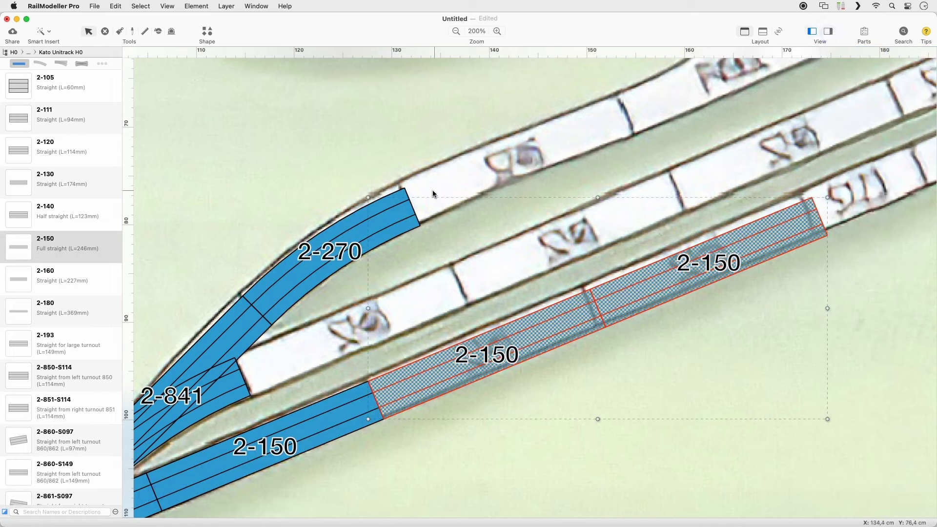
Step: Add a 2-150 after the 2-270 curve and a 2-140 ending the lower straights
left_click(409, 207)
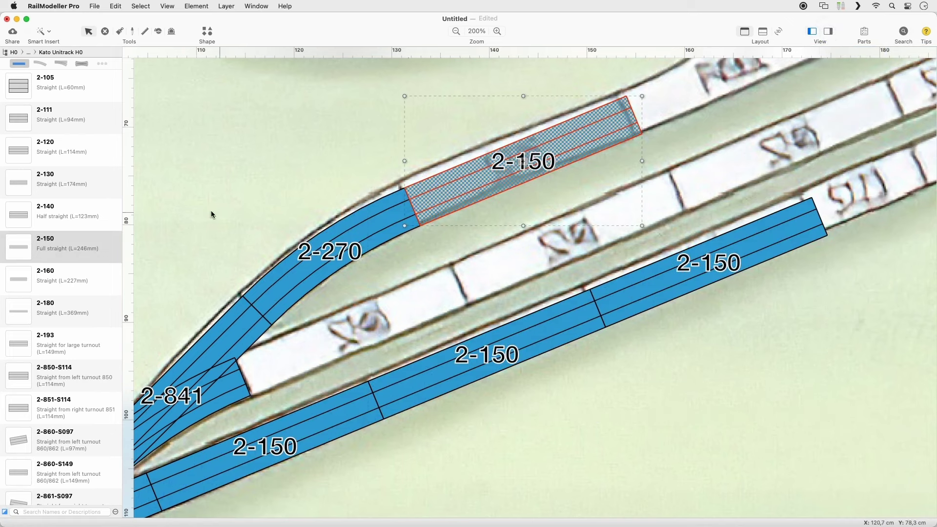
left_click(51, 211)
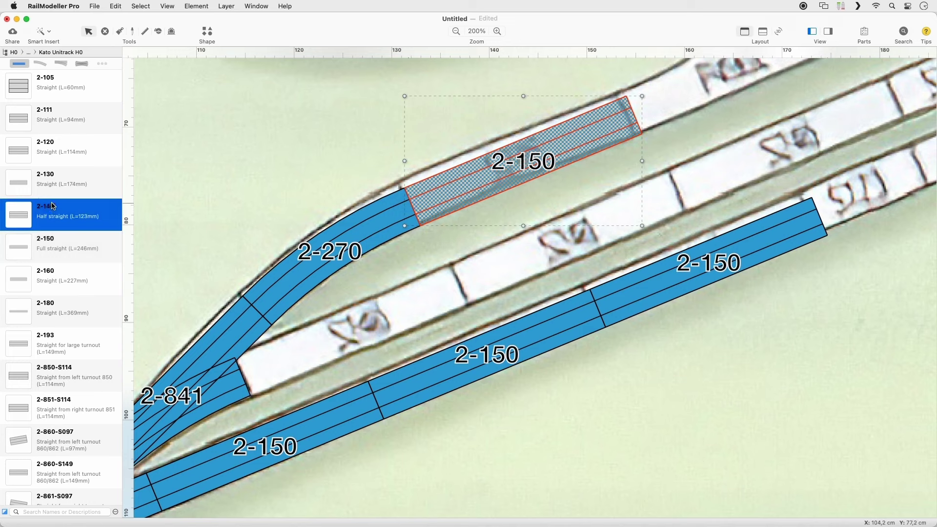
left_click(822, 210)
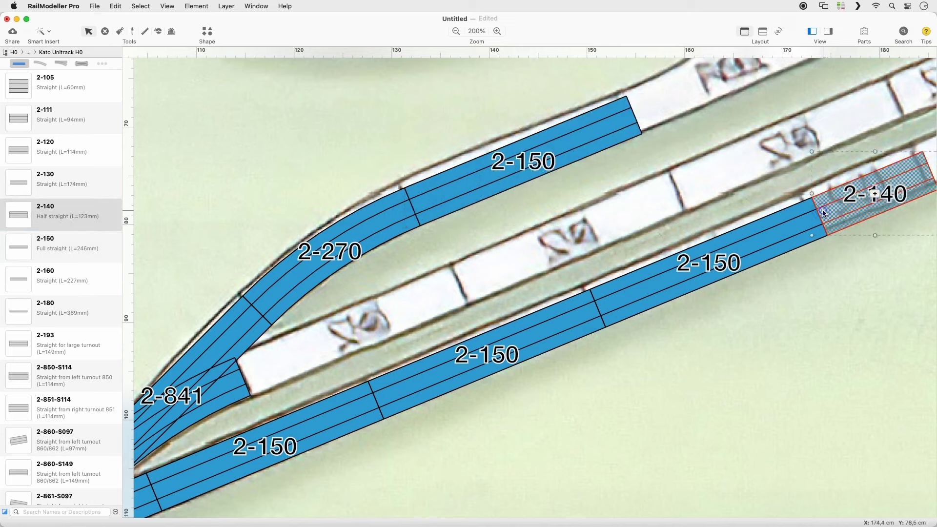
Step: Copy the whole lower straight run onto the middle track
double_click(350, 406)
mouse_move(294, 430)
left_mouse_down("alt")
mouse_move(373, 376)
mouse_move(379, 322)
left_mouse_up("alt")
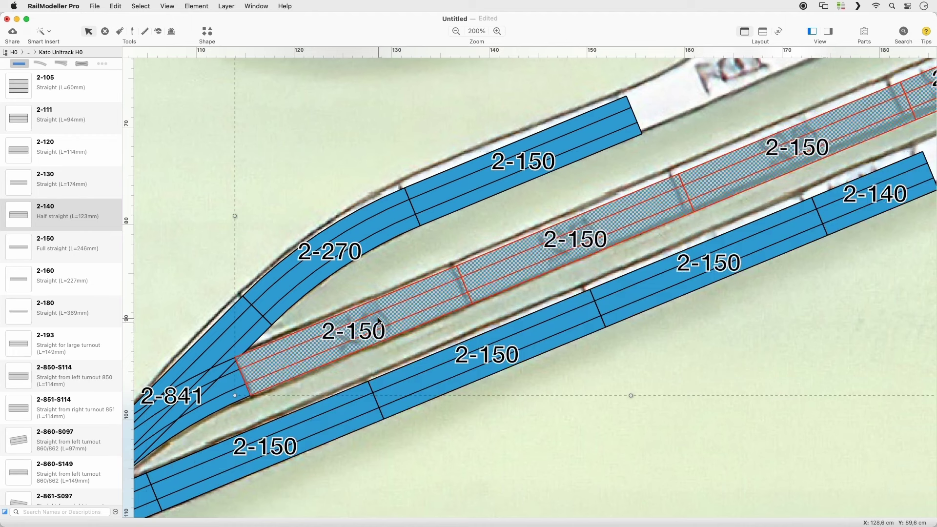
left_click(60, 64)
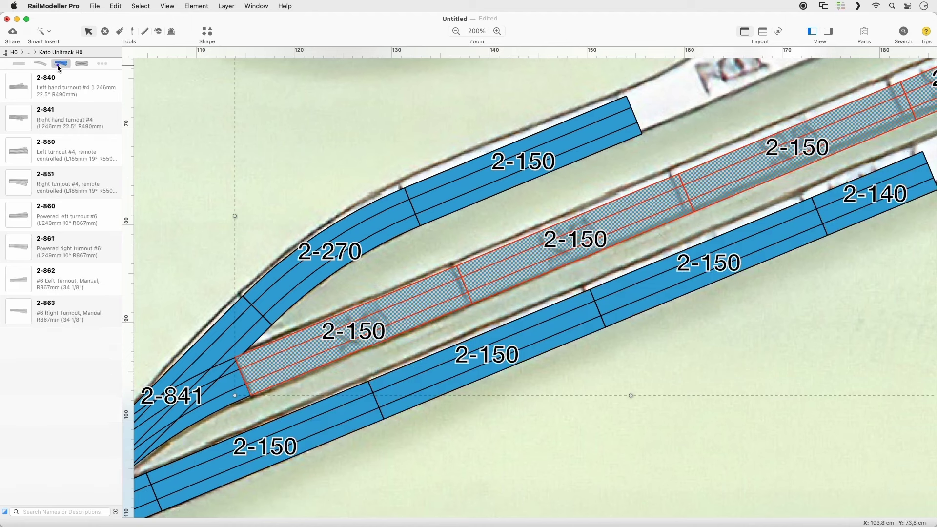
Step: Attach 2-840 turnouts to the track end and both 2-140 ends, flipping the upper one
scroll(543, 95, "right", 10)
scroll(543, 95, "up", 10)
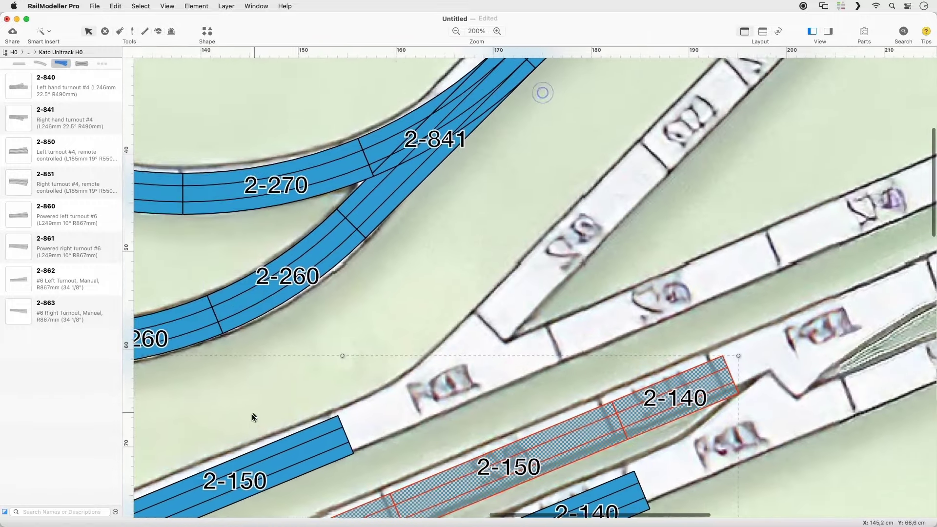
left_click(16, 93)
left_click(262, 470)
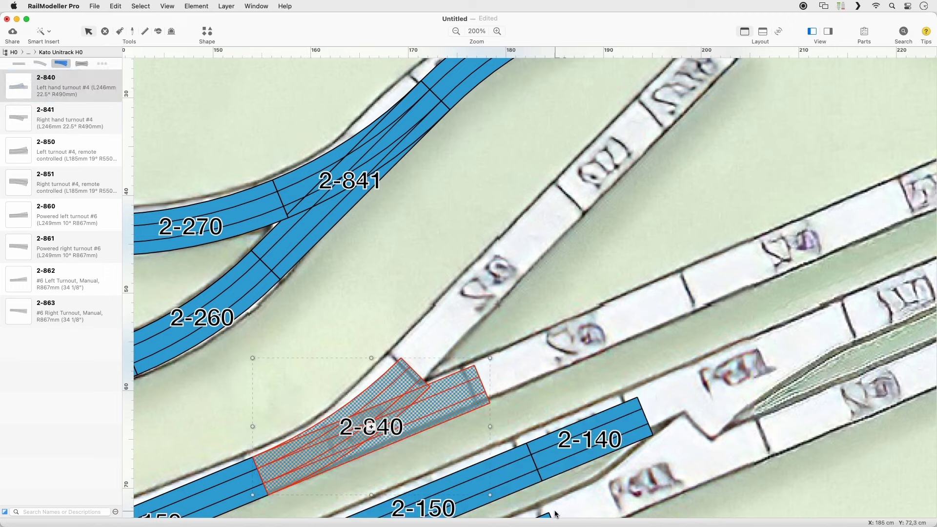
scroll(544, 470, "down", 3)
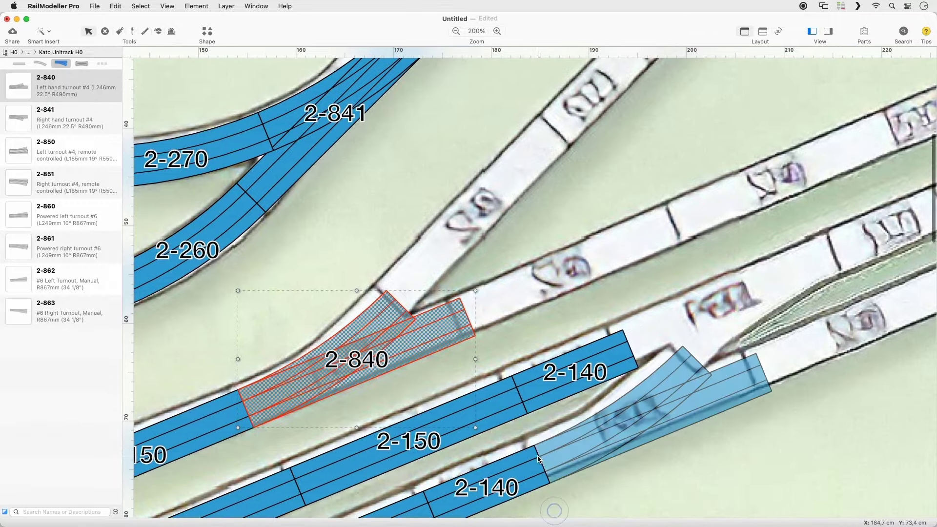
left_click(540, 461)
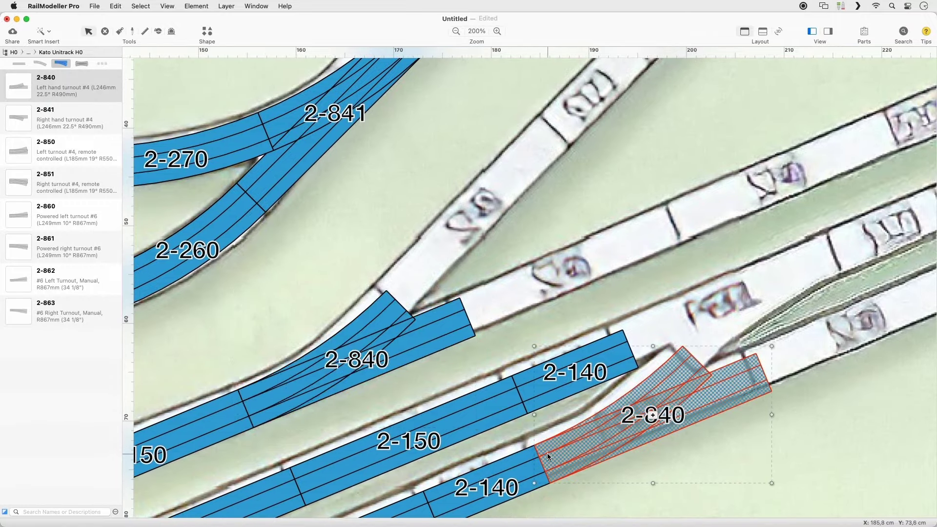
left_click(696, 359)
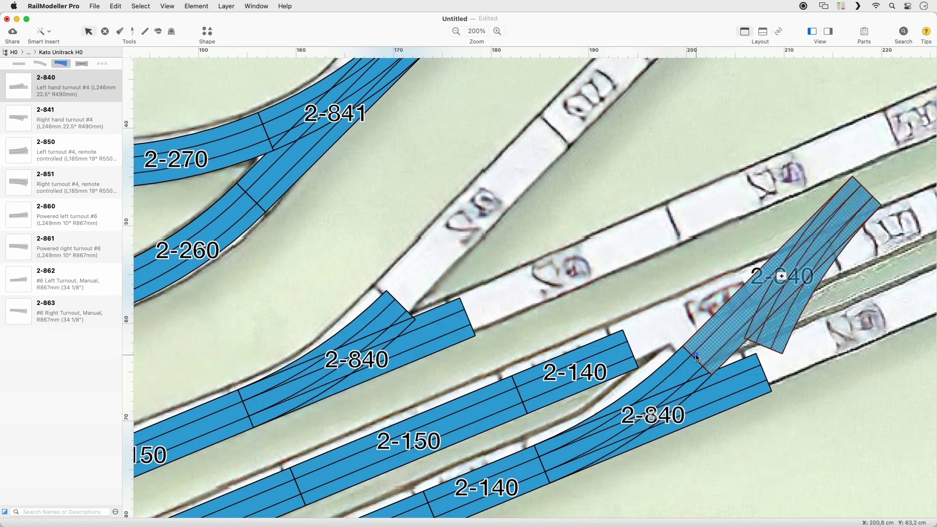
key("Tab")
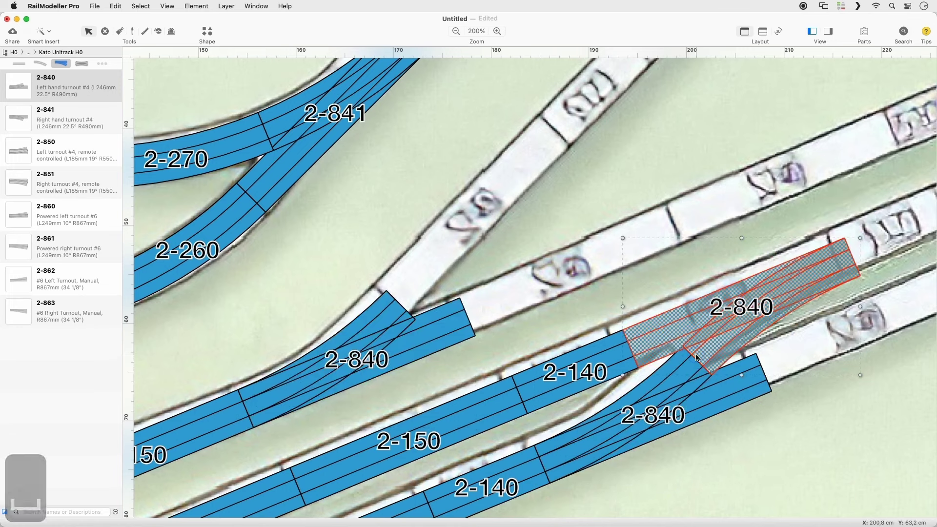
Step: Extend the turnout branches and upper run with 2-150 straights, then center on the selection
left_click(18, 64)
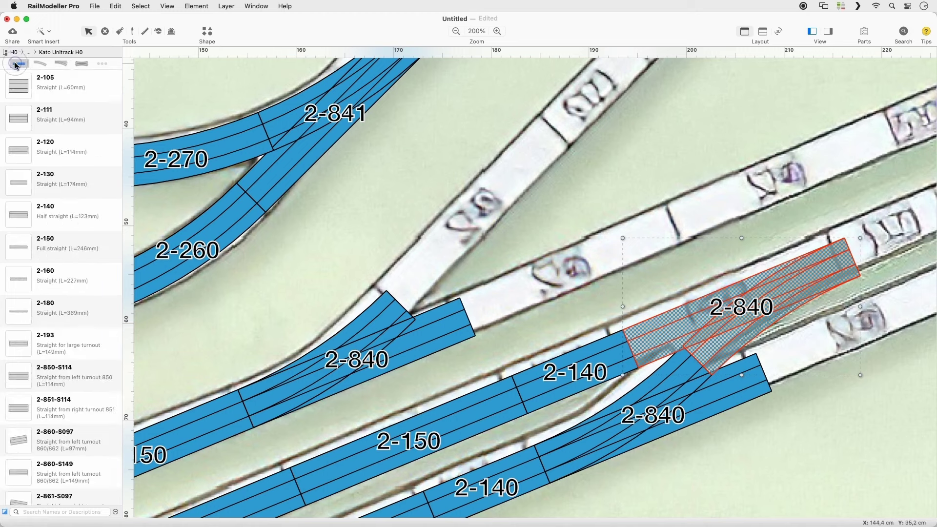
left_click(28, 252)
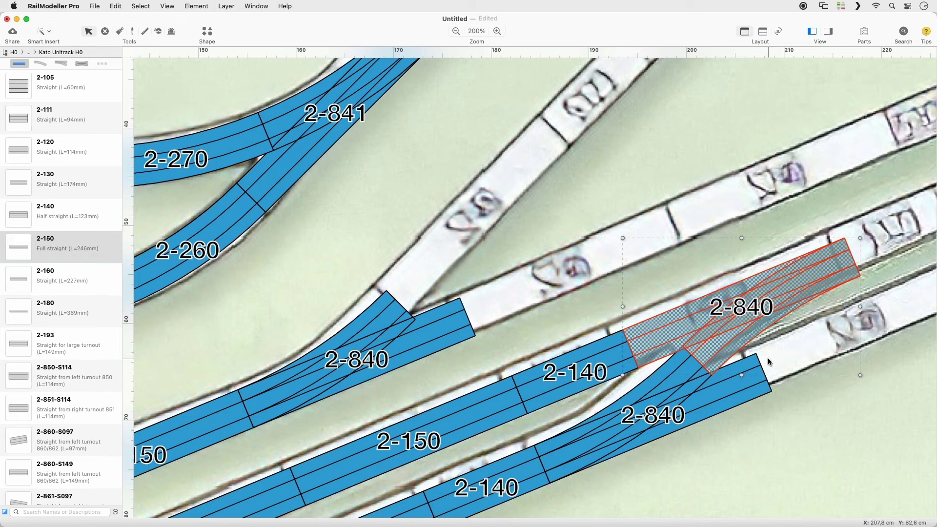
left_click(774, 370)
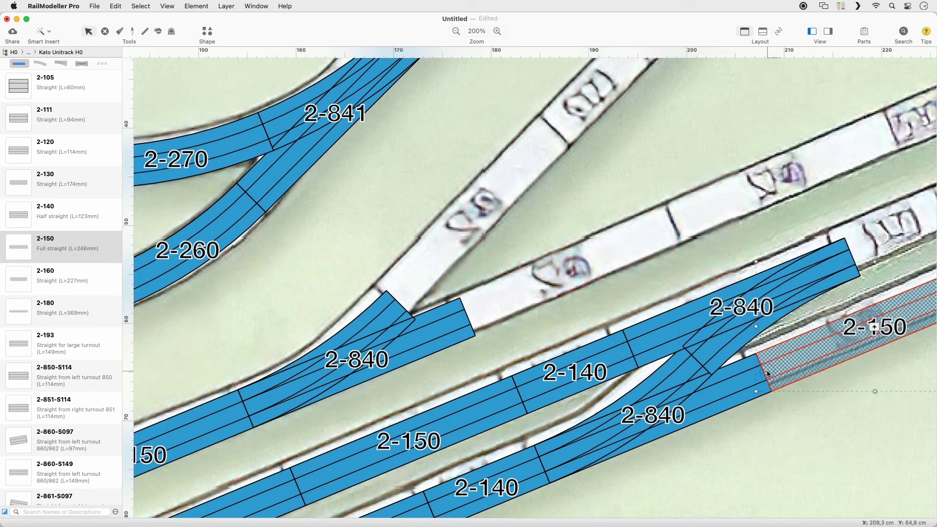
left_click(398, 308)
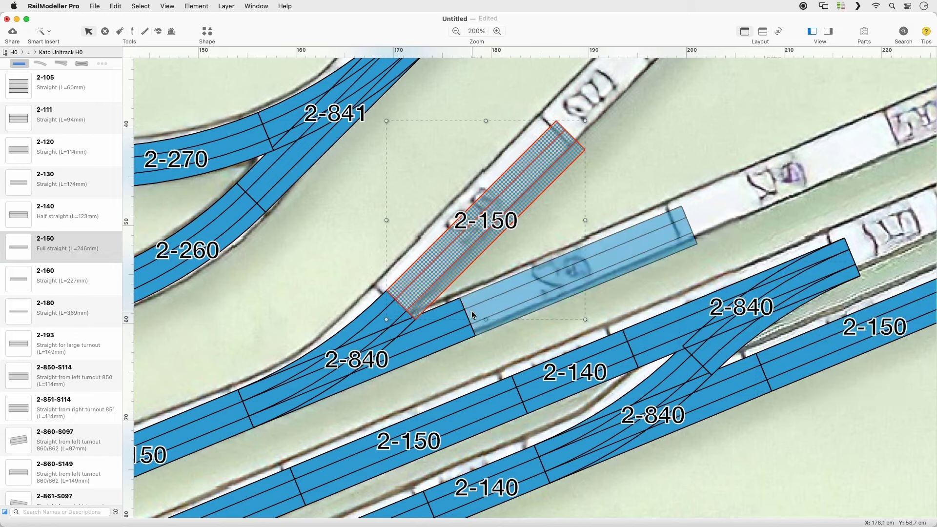
left_click(472, 311)
key("1")
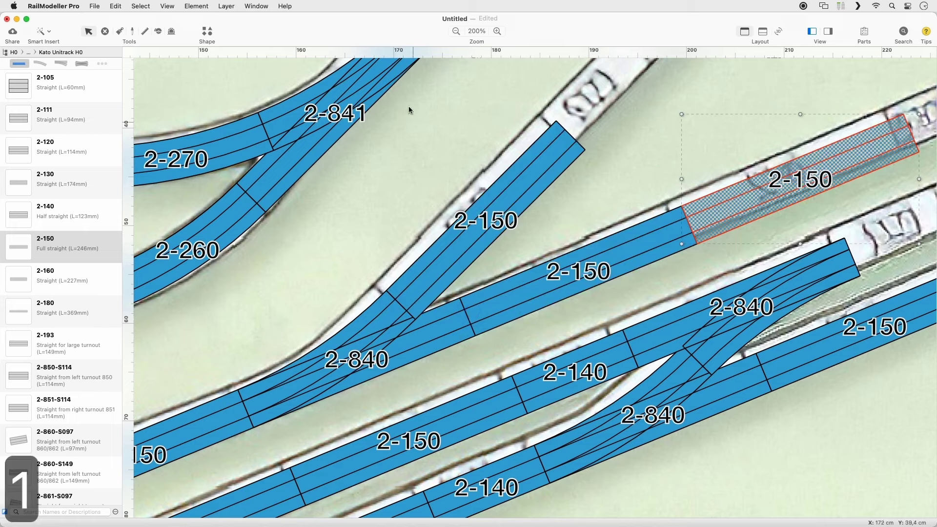
left_click(161, 4)
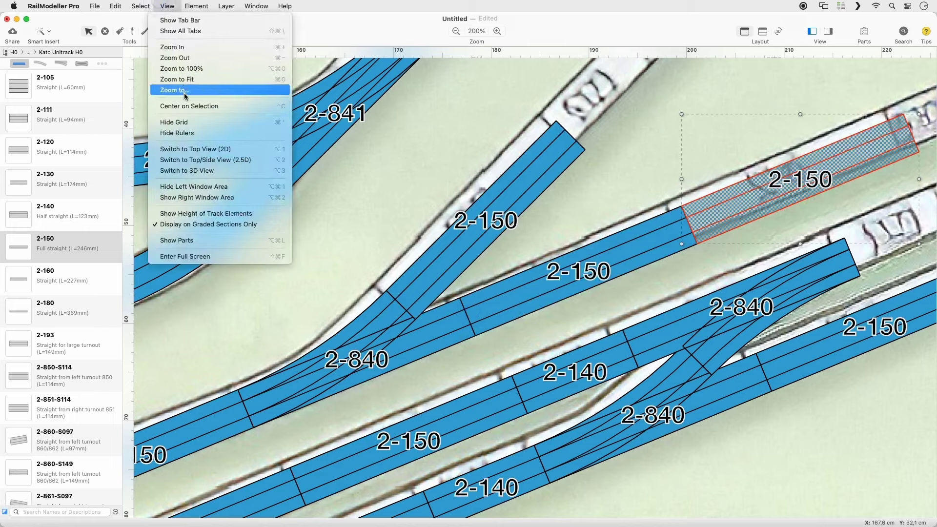
left_click(190, 108)
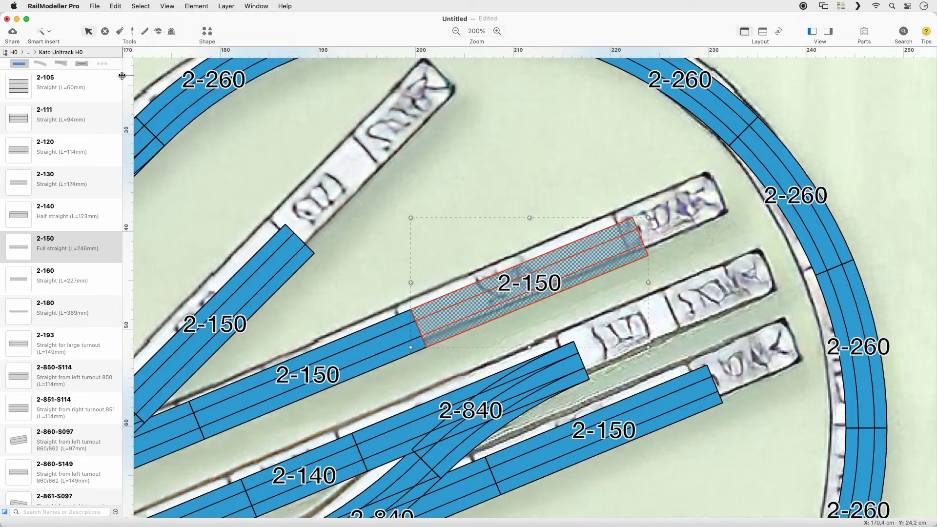
Step: Add a 2-140 to the upper-left 2-150 and cap the upper and lower runs with 2-170 bumpers
left_click(26, 215)
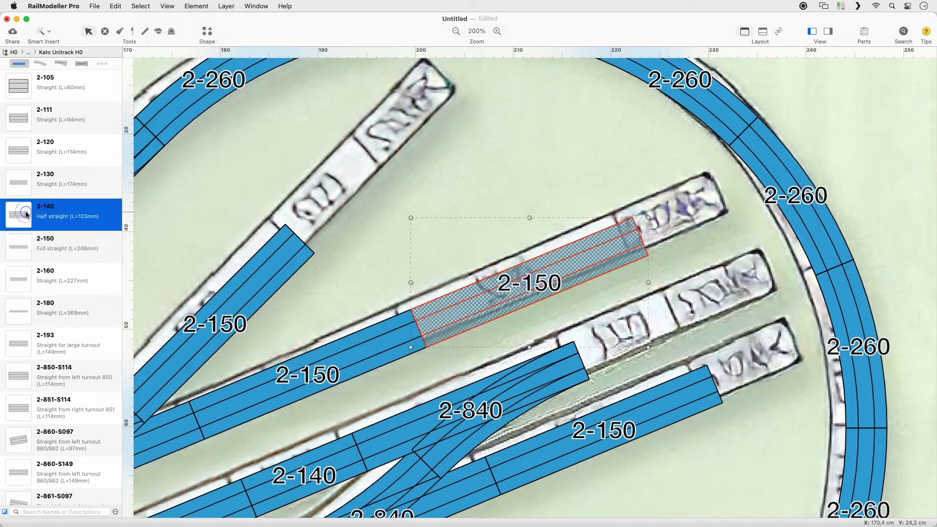
left_click(300, 239)
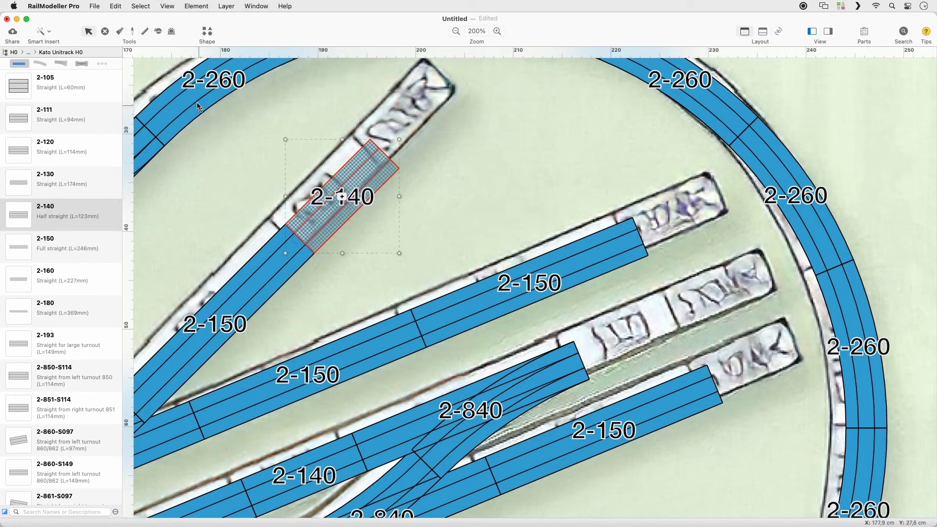
left_click(102, 64)
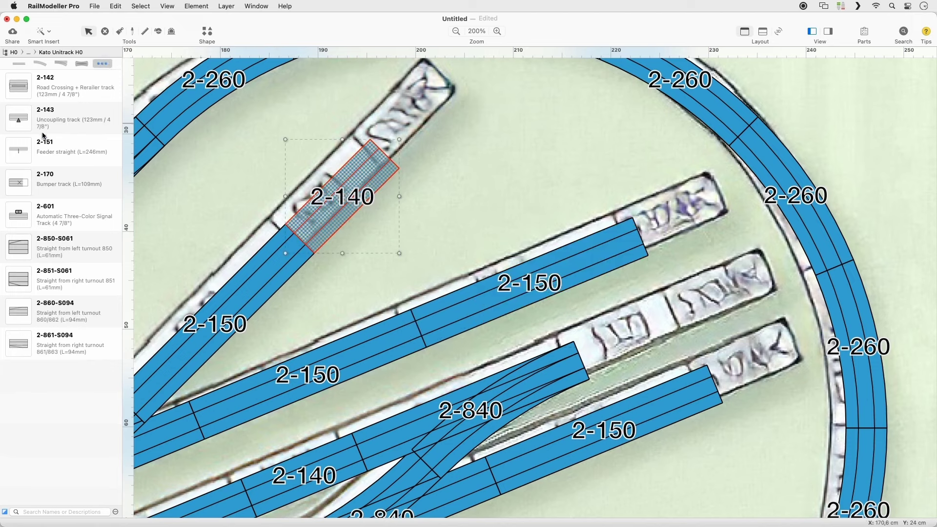
left_click(20, 192)
left_click_drag(20, 192, 443, 160)
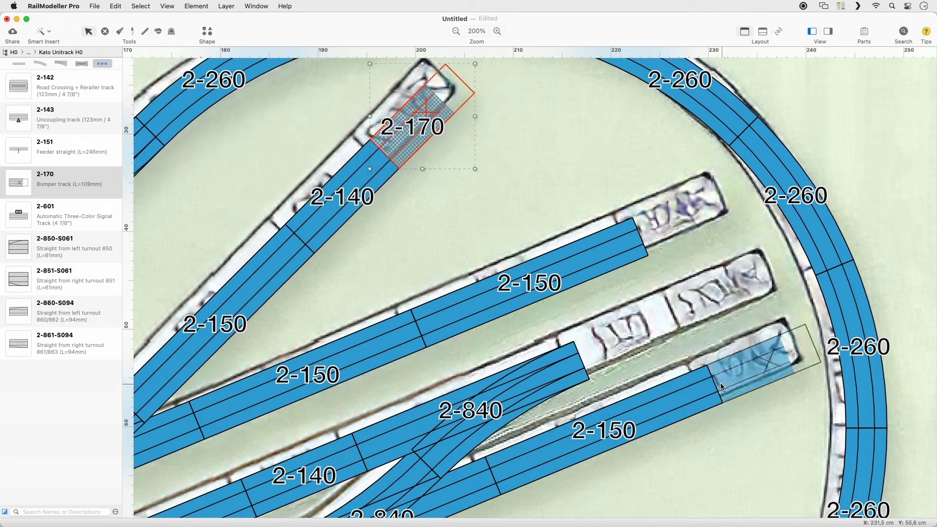
left_click(719, 386)
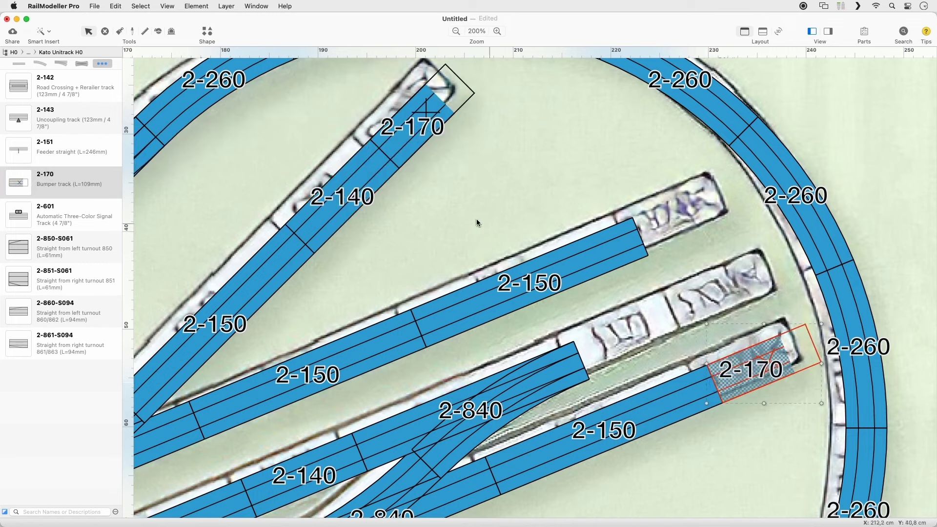
Step: Duplicate the 2-140 and bumper pair onto the middle spur and cap the upper spur with a bumper
left_click(352, 188)
left_click(408, 136, "shift")
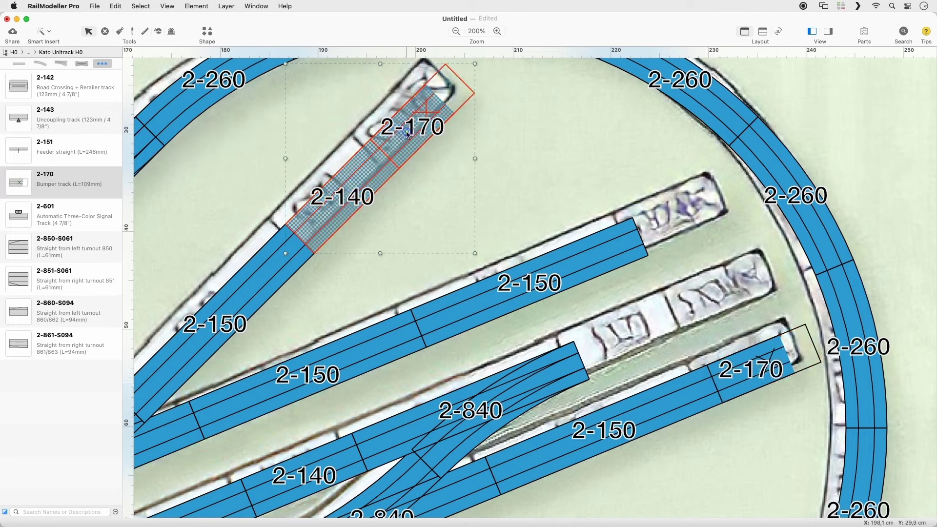
left_click_drag(358, 176, 447, 180, "alt")
left_click_drag(608, 252, 631, 301, "alt")
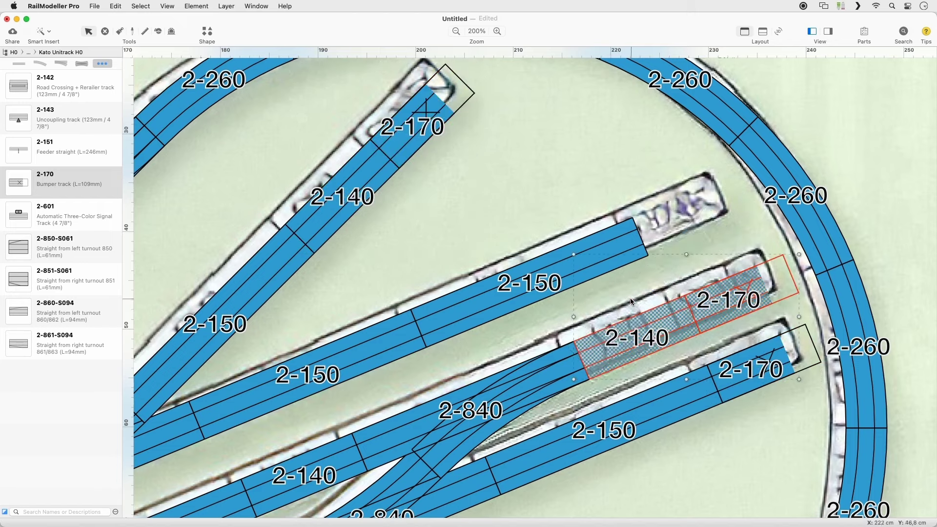
left_click(638, 239)
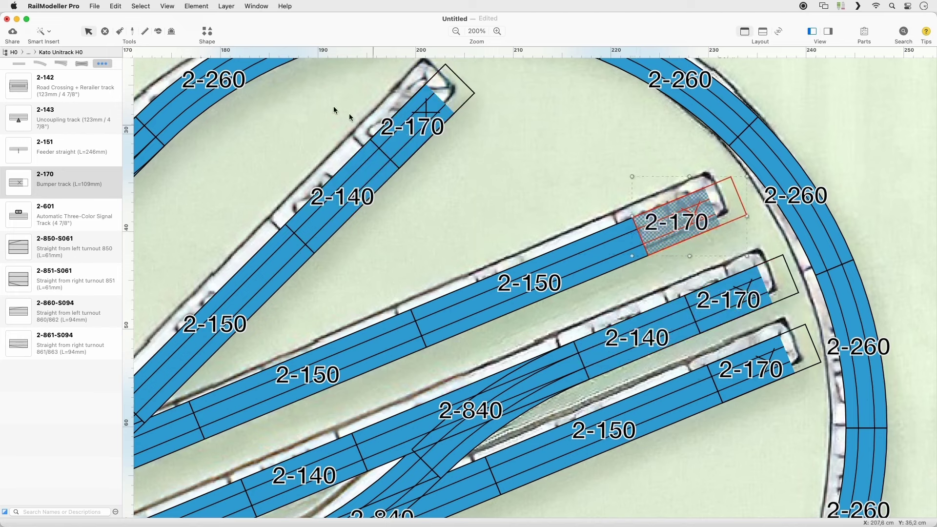
left_click(167, 6)
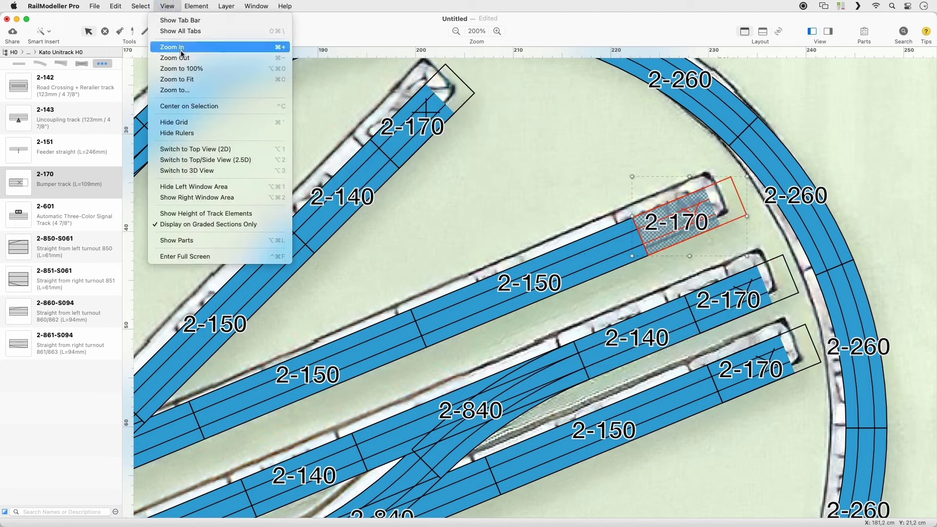
Step: Zoom to fit and place a 2-120 straight at the plan's S114 spot
left_click(177, 79)
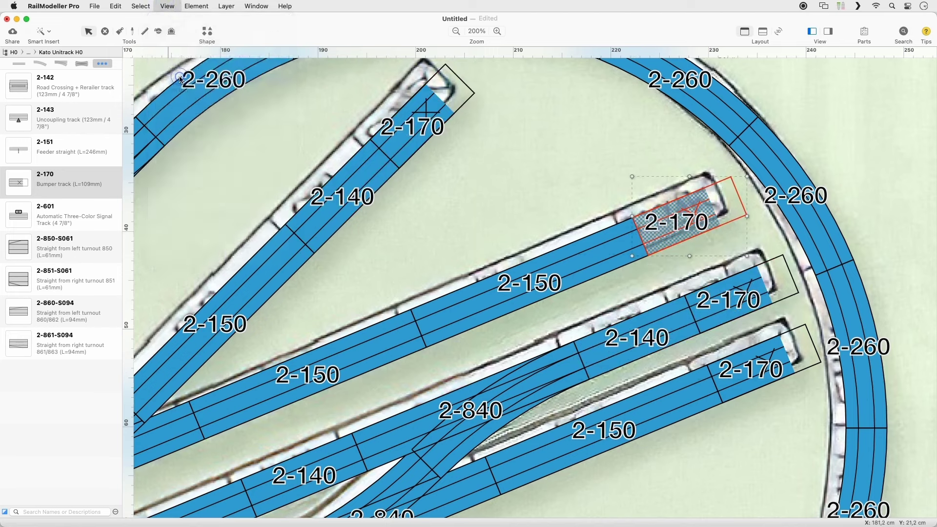
left_click(20, 63)
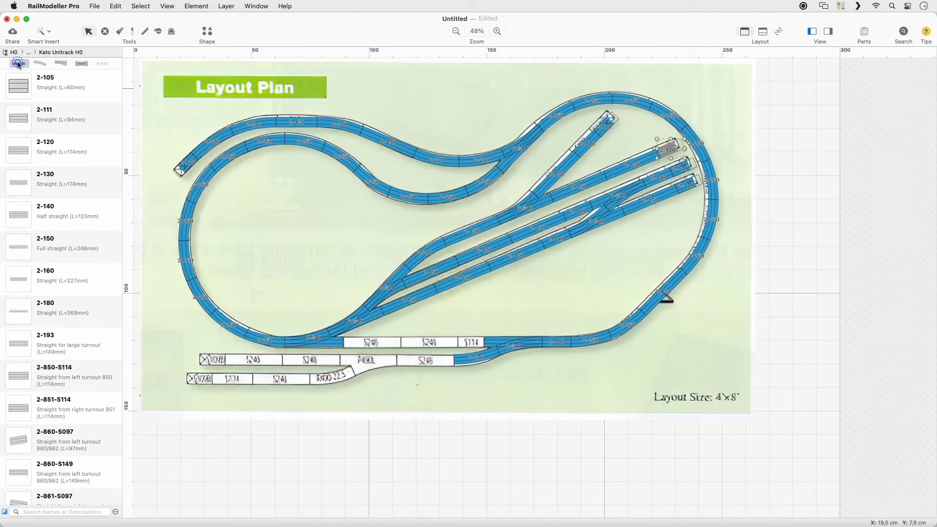
left_click(22, 151)
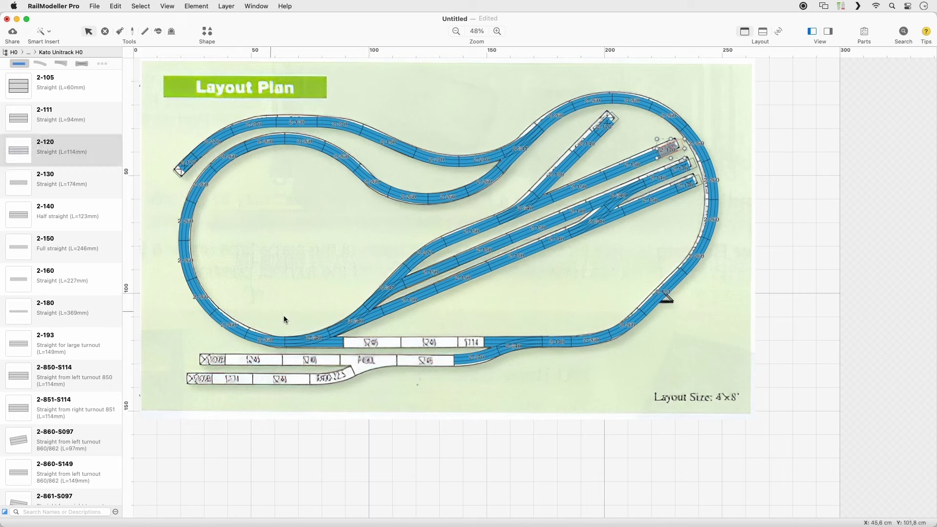
left_click(485, 344)
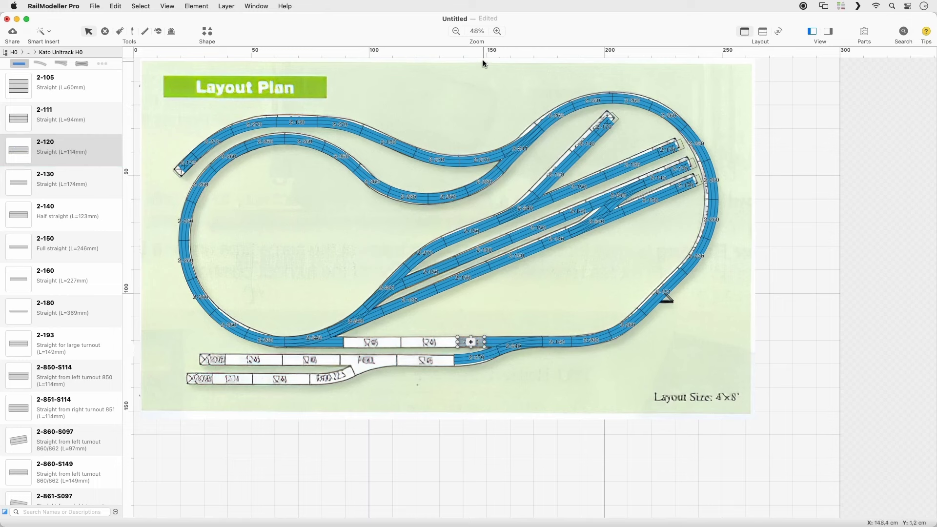
Step: Zoom to 200% and center the view on the new 2-120
left_click(480, 32)
left_click(500, 54)
left_click(492, 104)
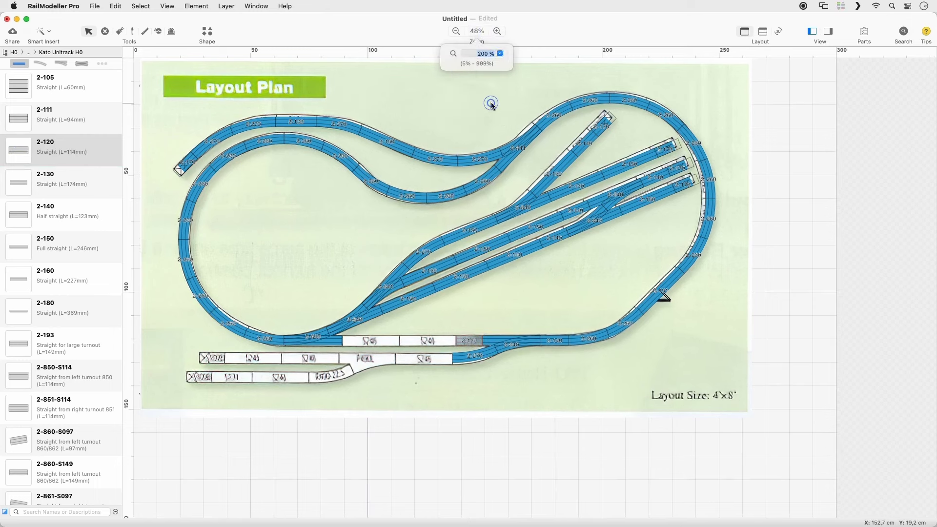
left_click(167, 6)
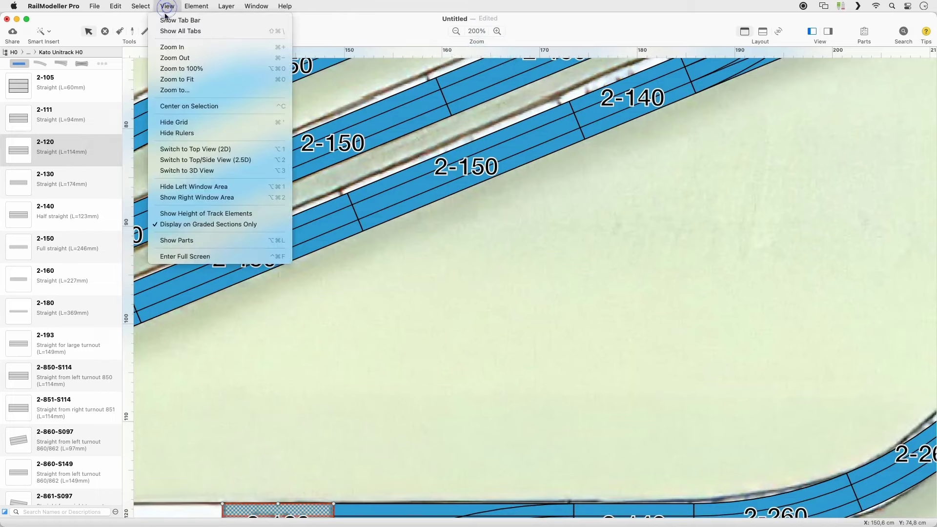
left_click(176, 103)
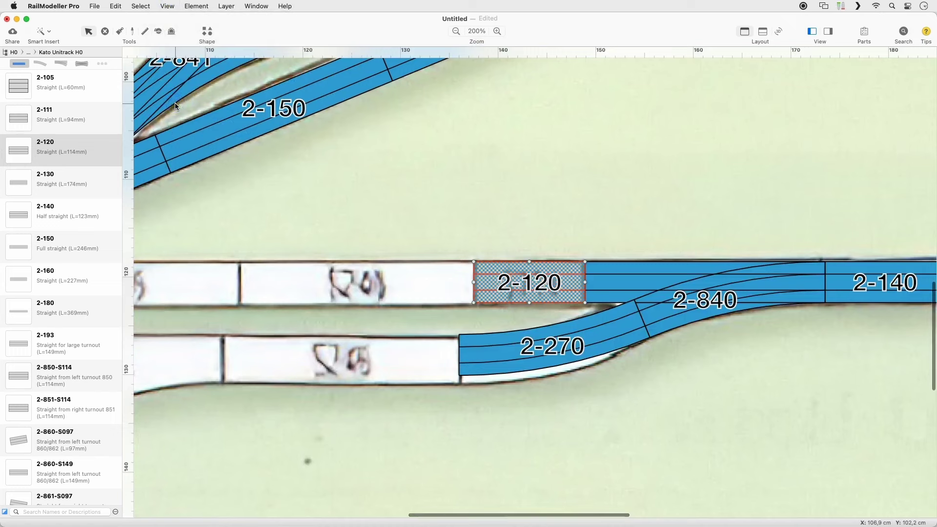
Step: Place two 2-150 straights left of the 2-120, joining them up to the 2-270
left_click(27, 248)
left_click_drag(118, 264, 473, 279)
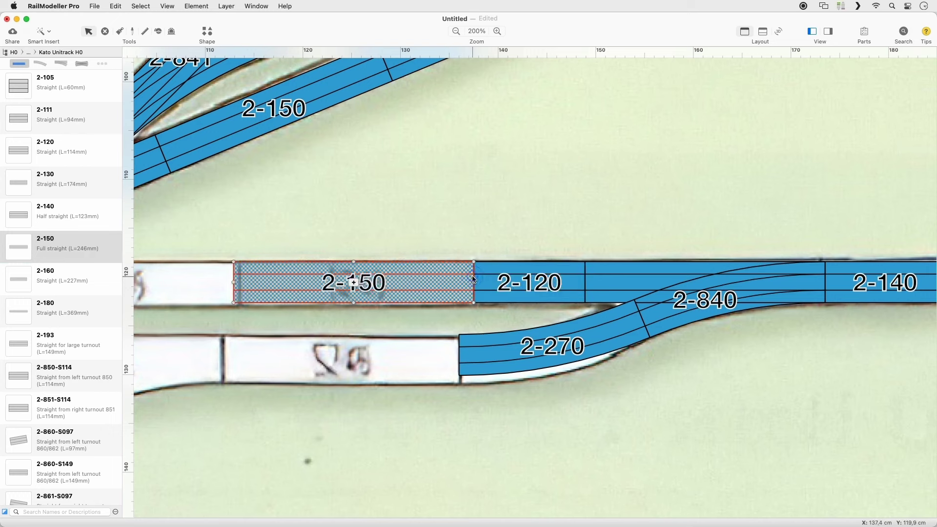
key("1")
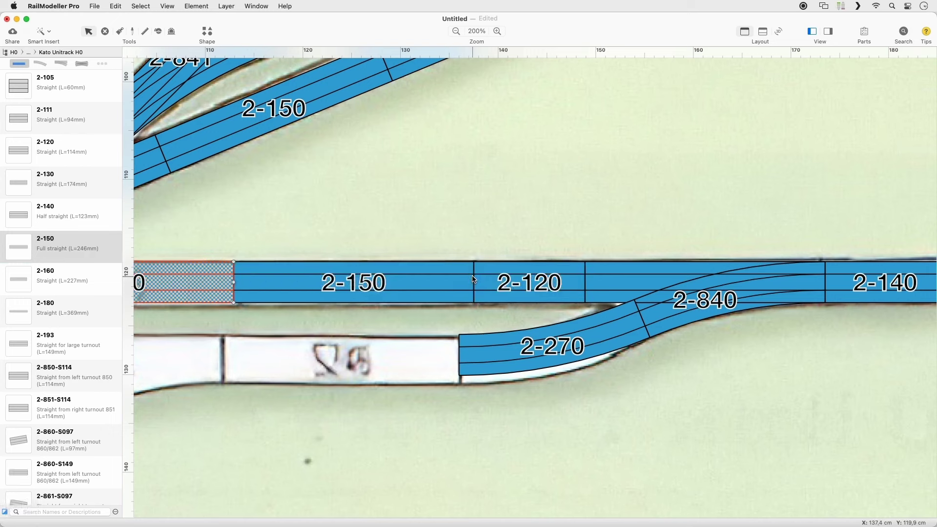
left_click(451, 353)
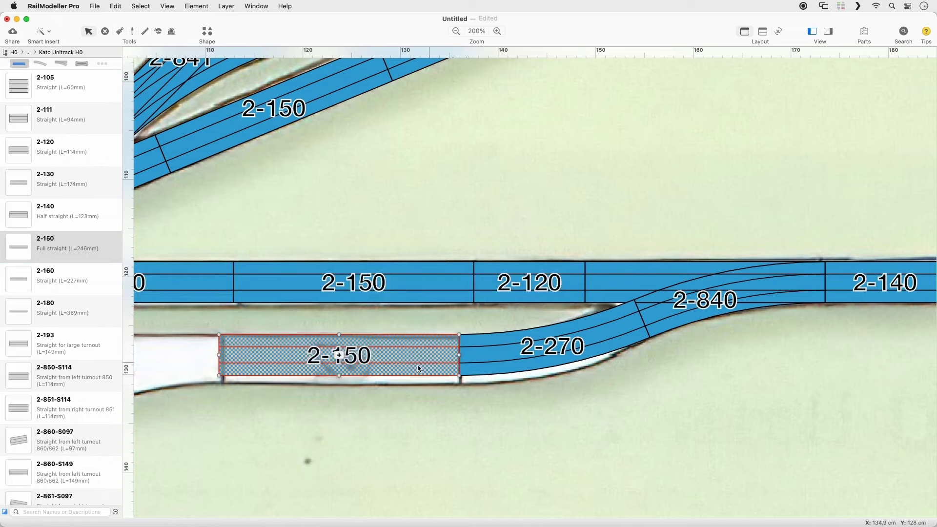
left_click_drag(247, 434, 622, 418)
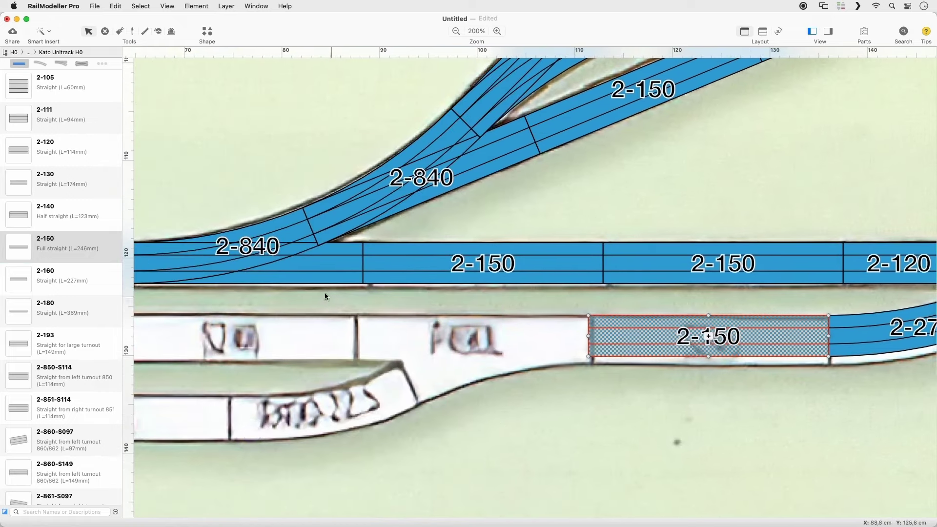
Step: Copy the 2-840 turnout onto the lower row, flip it, and add a 2-150 at its left end
left_click_drag(204, 243, 432, 318, "alt")
key("space")
key("space")
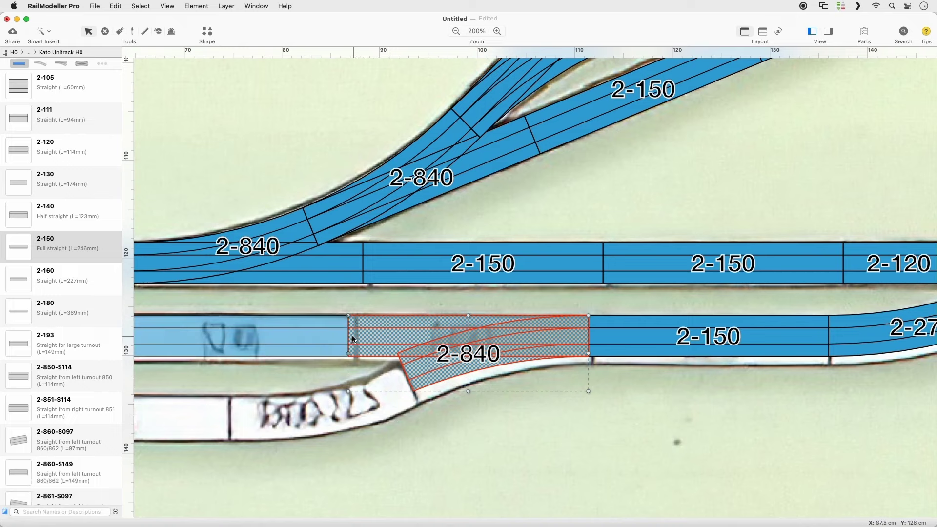
key("1")
scroll(537, 343, "left", 10)
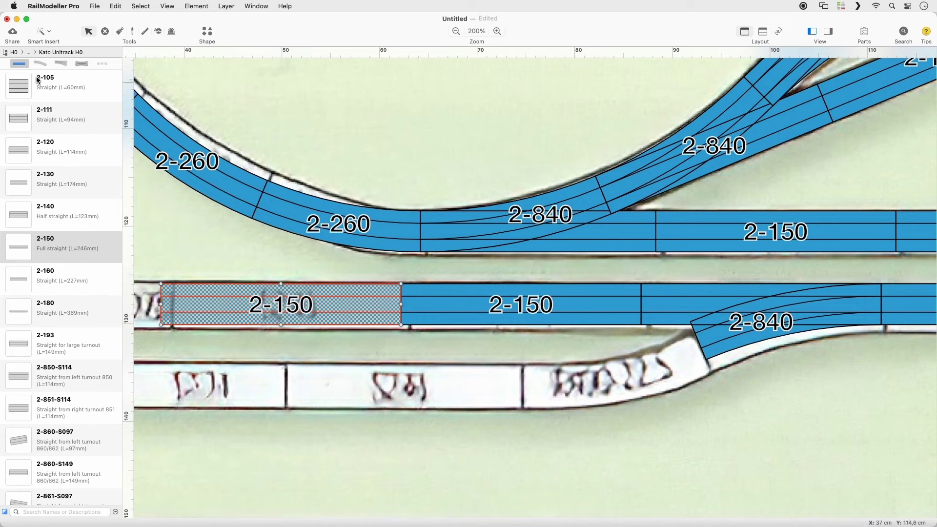
Step: Find the 2-270 curve via the parts search and place it flipped below the 2-840
left_click(23, 63)
left_click(55, 512)
type("270")
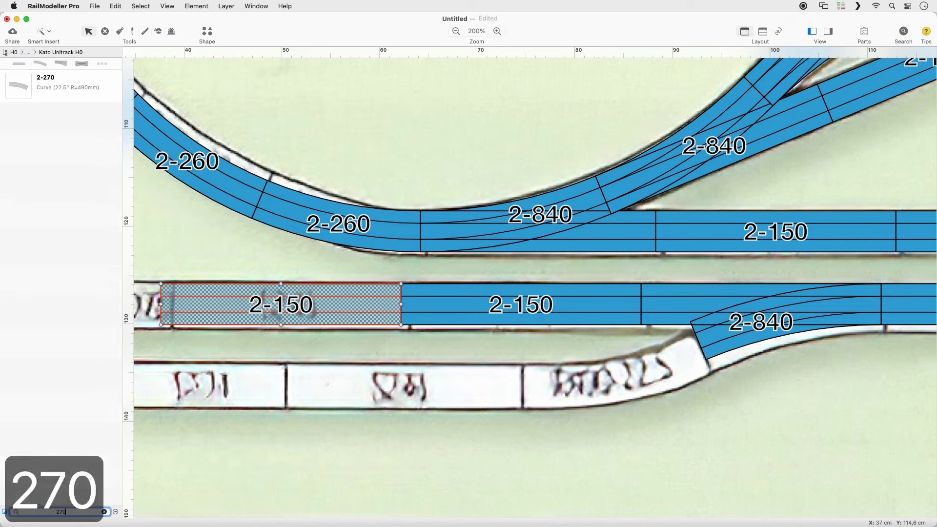
left_click_drag(18, 86, 612, 322)
key("space")
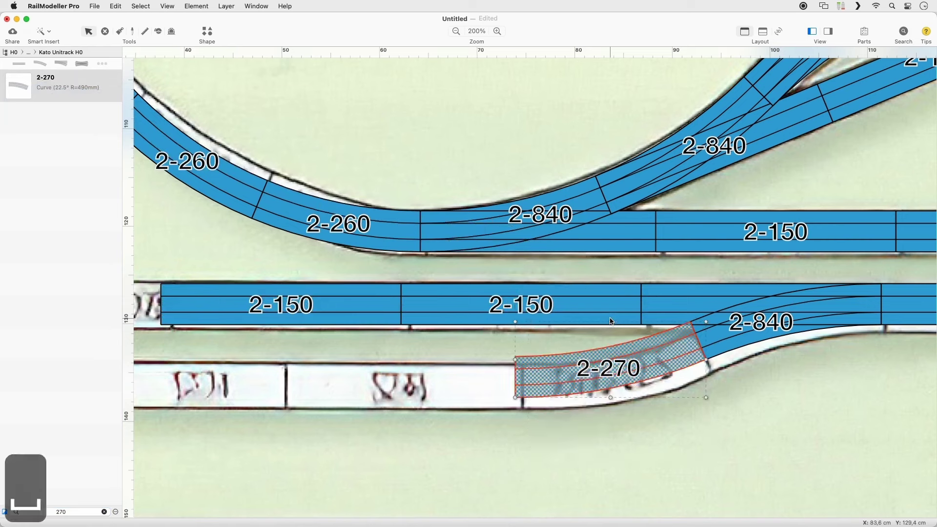
left_click(15, 64)
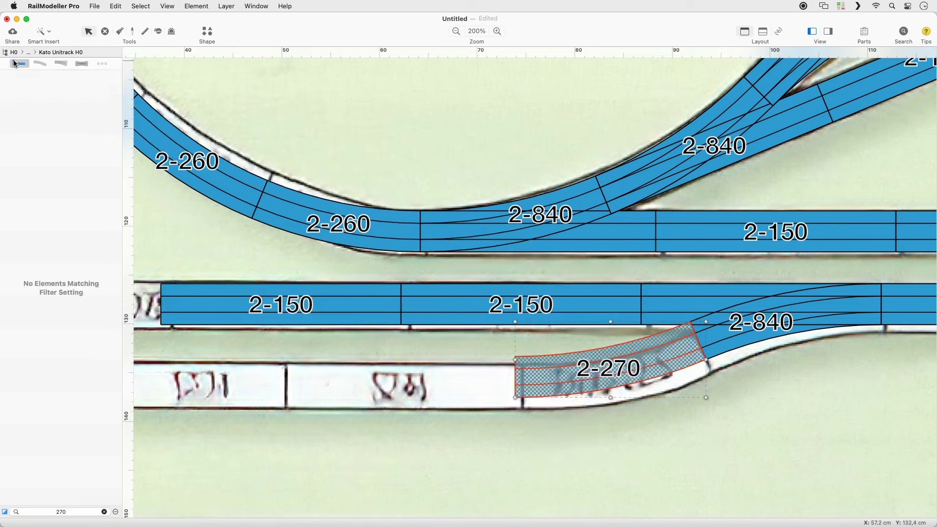
left_click(105, 512)
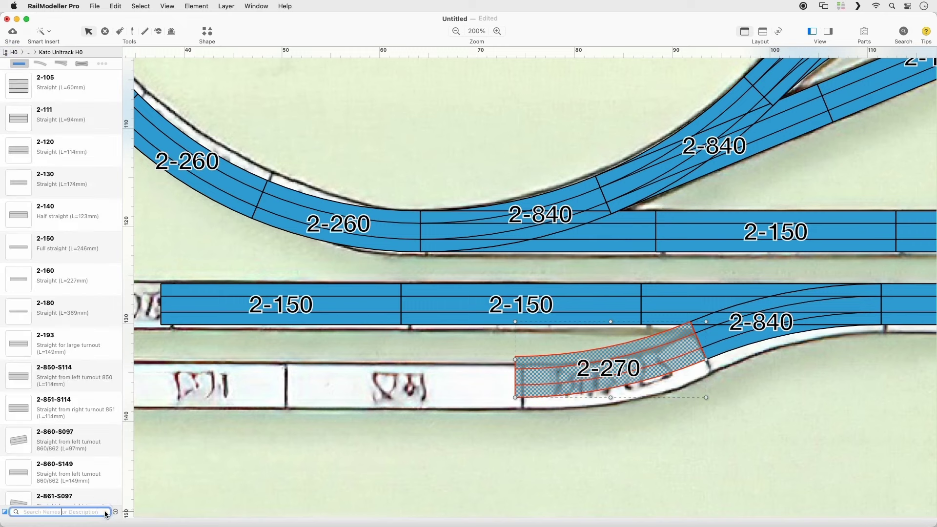
Step: Add a 2-150 straight beside the 2-270 and a 2-130 straight to its left
left_click(17, 246)
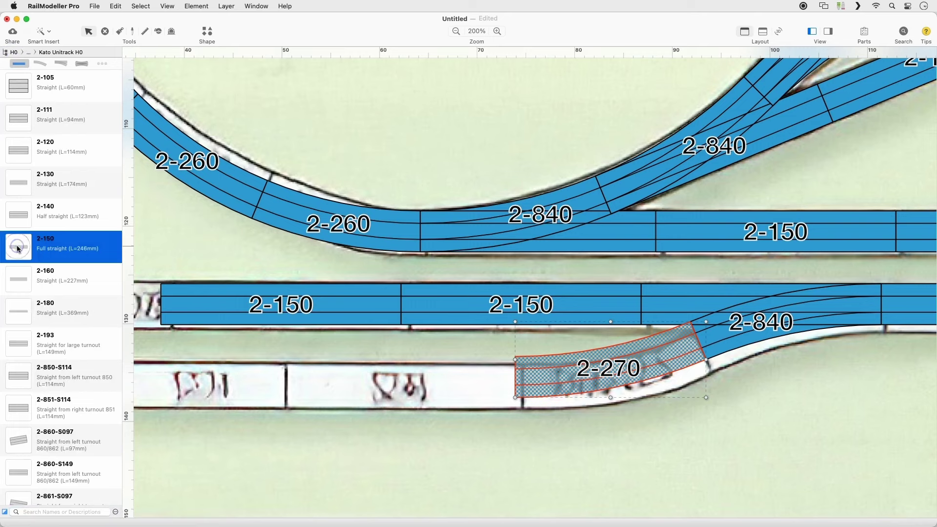
left_click_drag(17, 249, 391, 379)
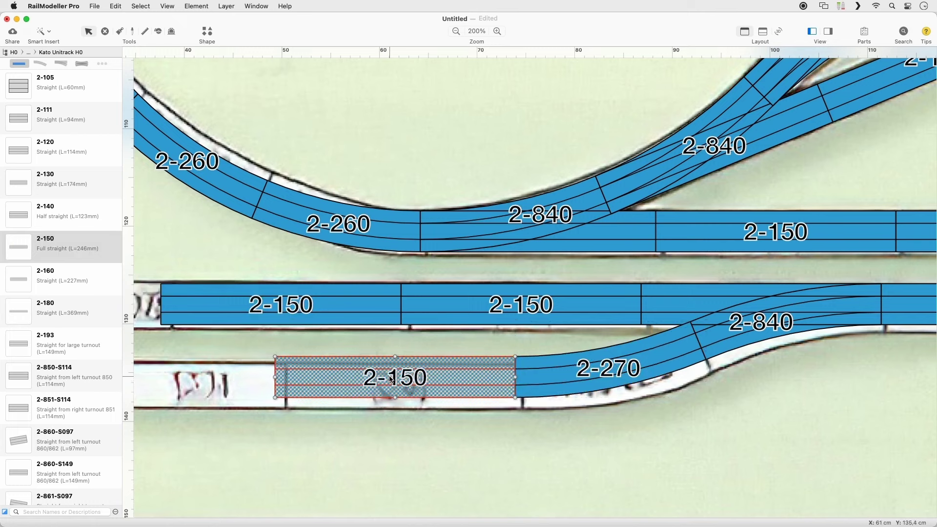
left_click(13, 187)
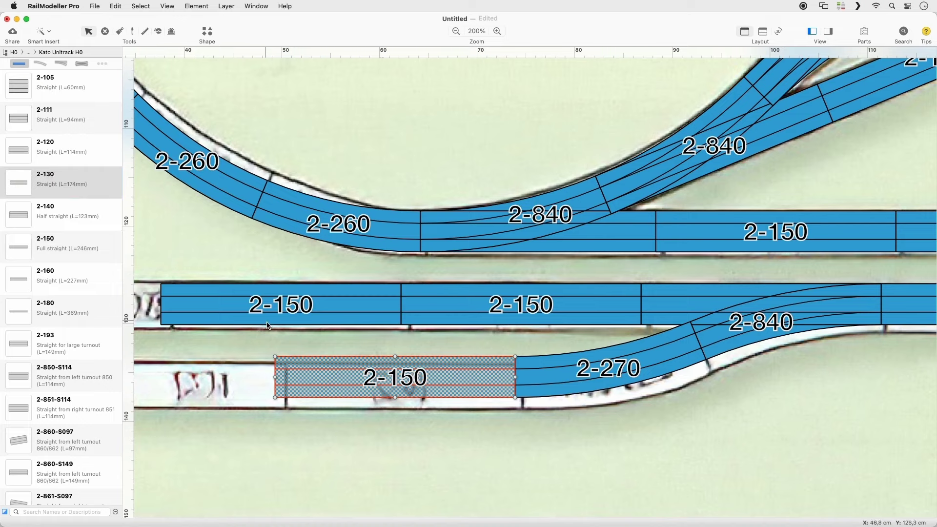
left_click(275, 379)
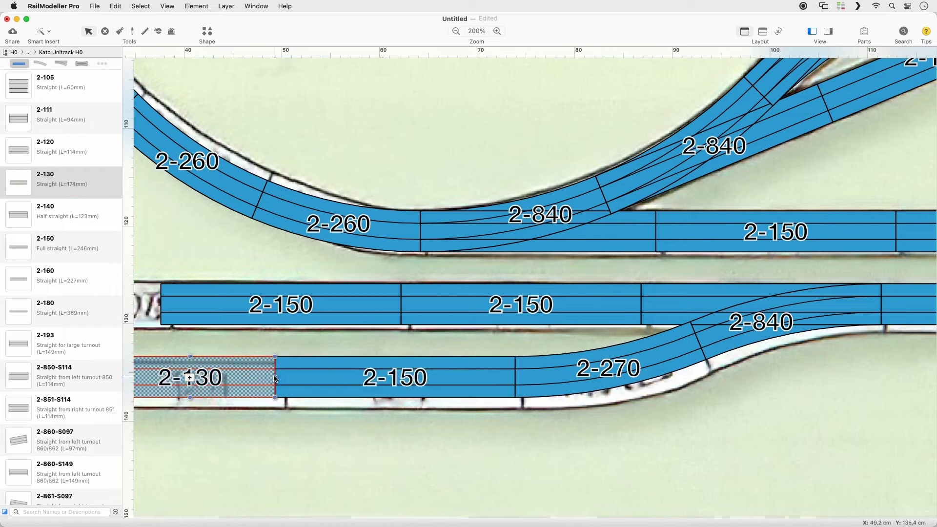
scroll(274, 379, "left", 10)
scroll(275, 379, "up", 3)
Step: Cap the 2-130 and the upper 2-150 row with 2-170 bumper tracks
left_click(107, 65)
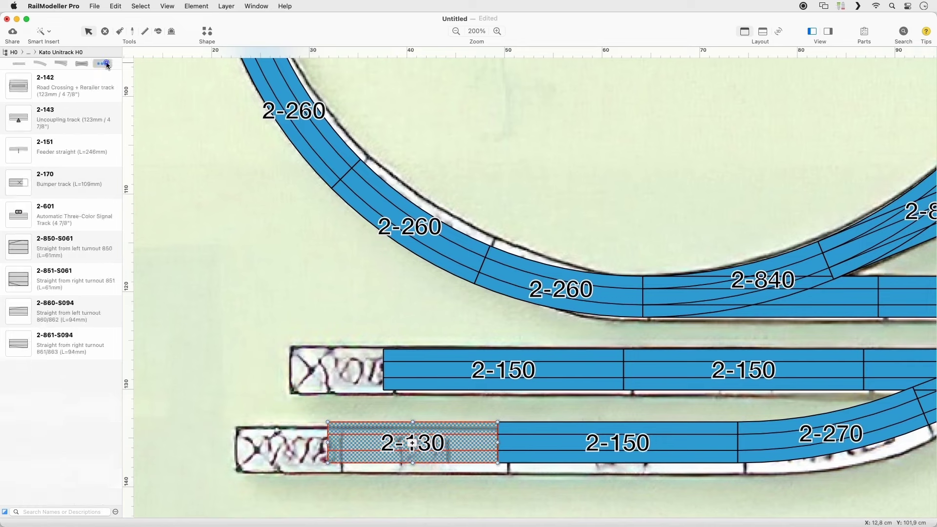
left_click(30, 176)
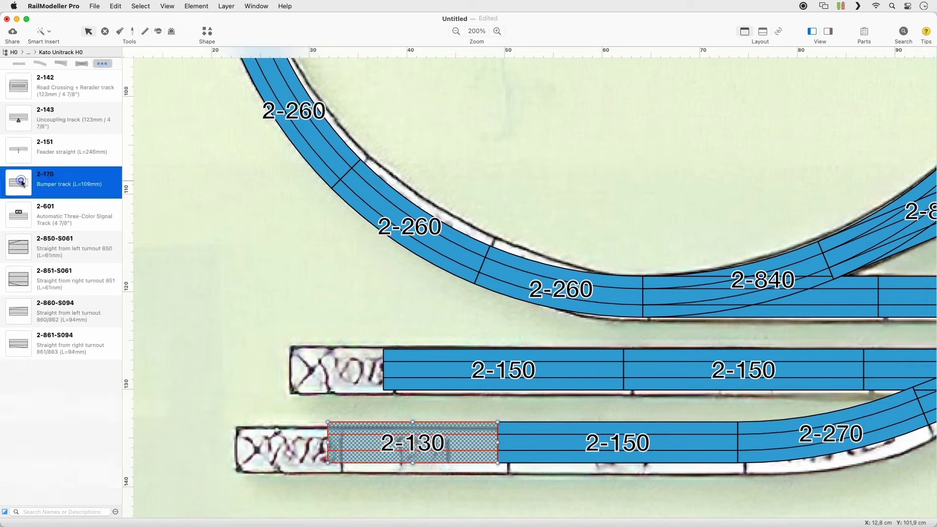
left_click_drag(300, 476, 323, 451)
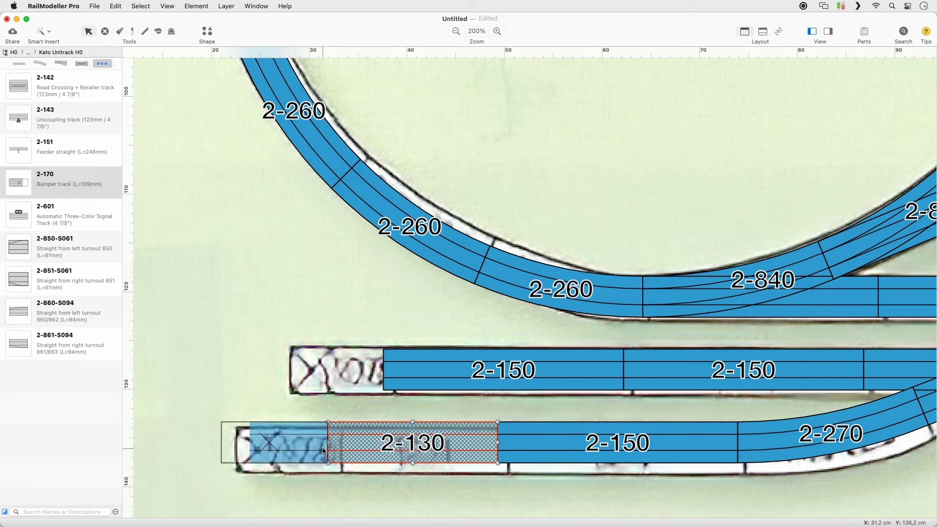
left_click(325, 449)
left_click(379, 373)
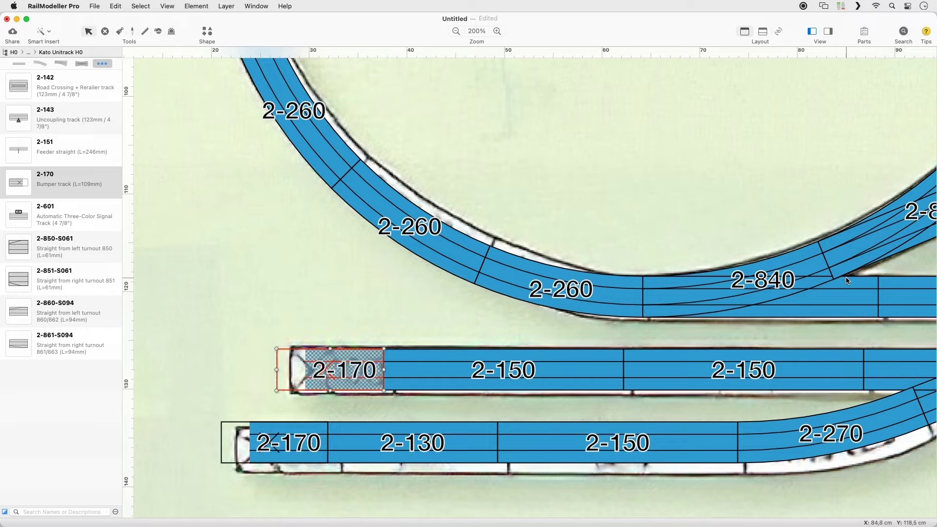
Step: Zoom in to 220% and select the 2-150 straight beside the 2-840 turnout
scroll(564, 314, "right", 10)
scroll(565, 314, "right", 10)
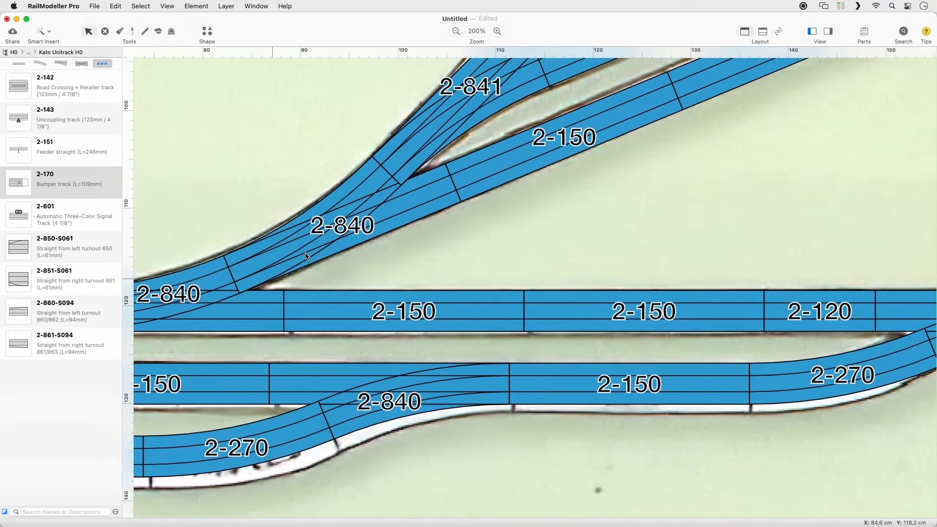
left_click(498, 32)
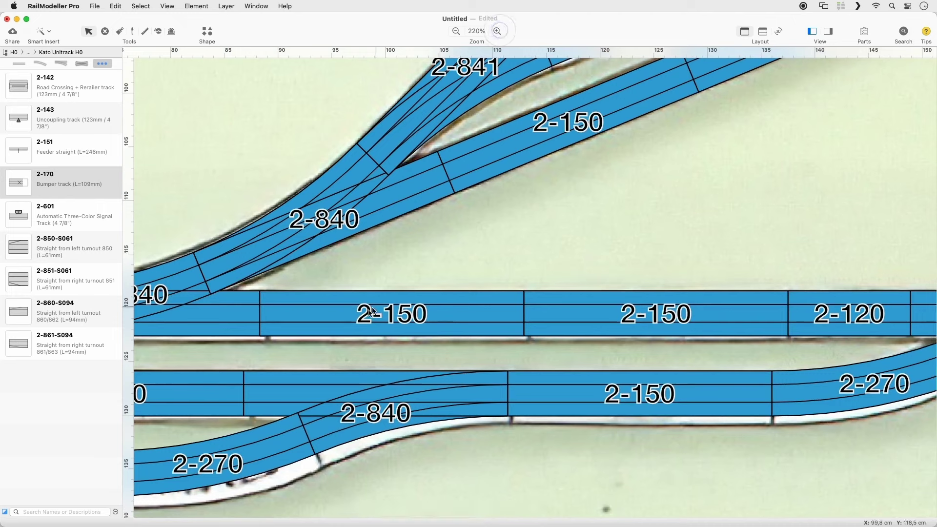
left_click(351, 329)
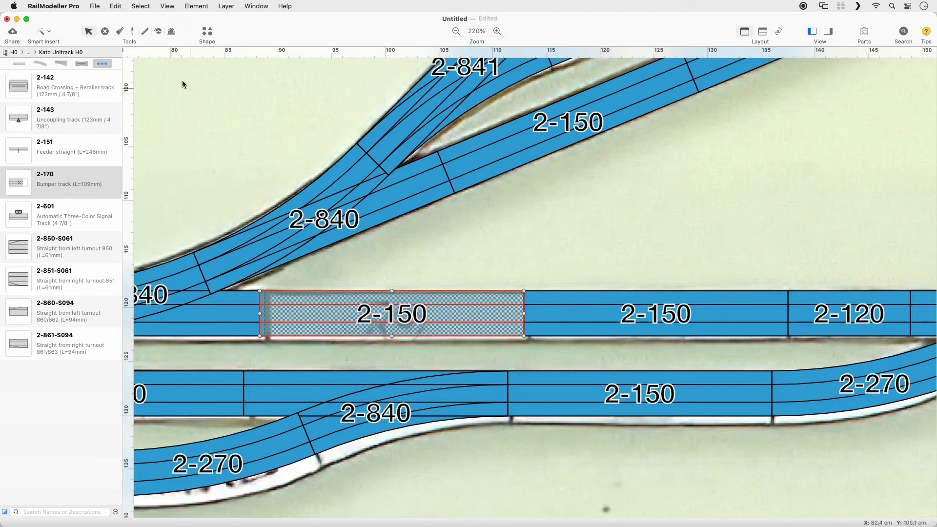
Step: Shorten the 2-150 straight beside the 2-840 turnout to a reduced length of 24,1 cm
left_click(157, 31)
left_click_drag(262, 313, 285, 316)
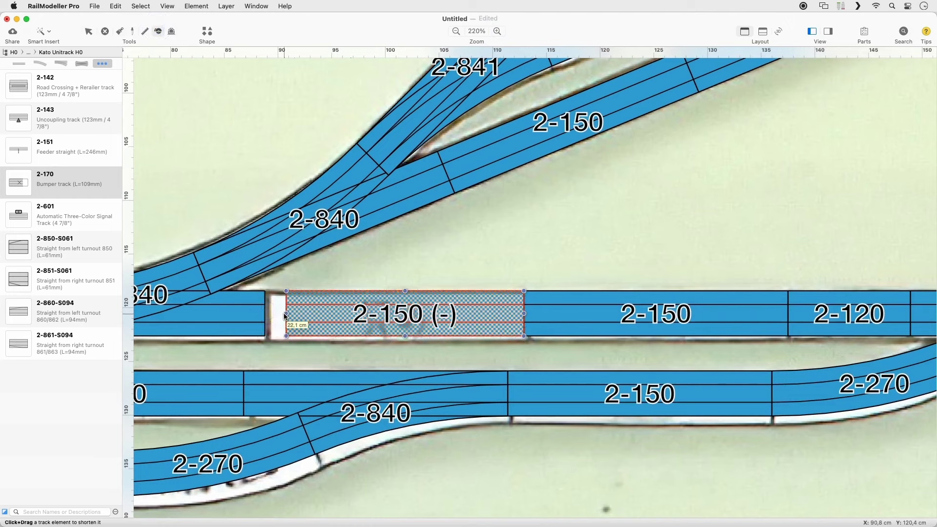
left_click(833, 36)
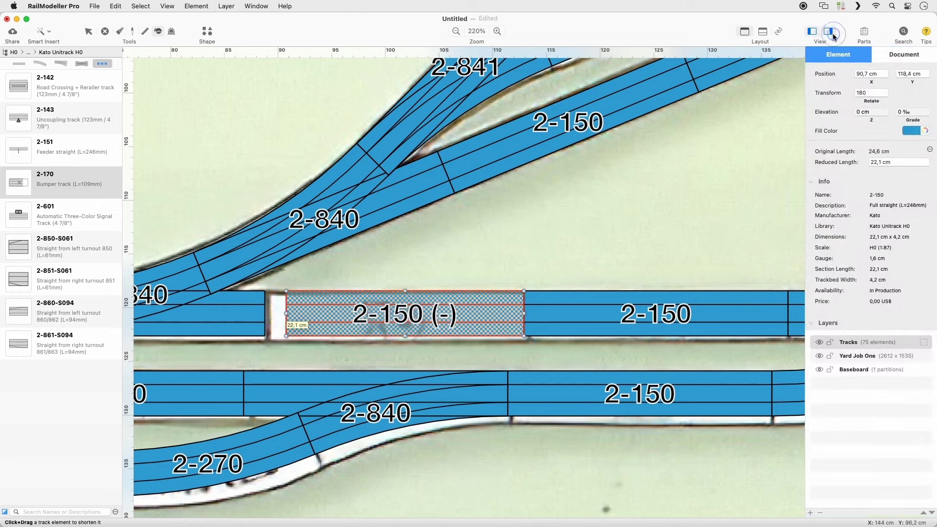
left_click(906, 161)
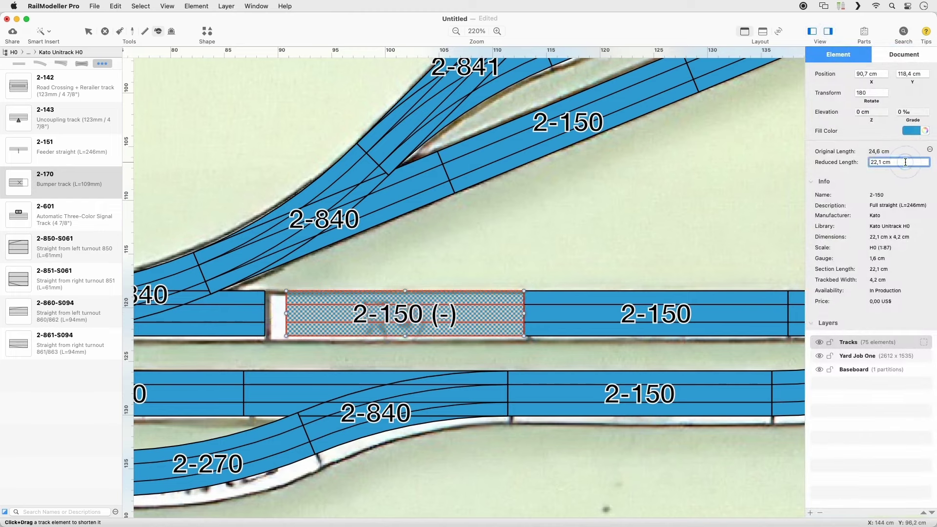
key("cmd+Left")
key("shift+Right")
type("4")
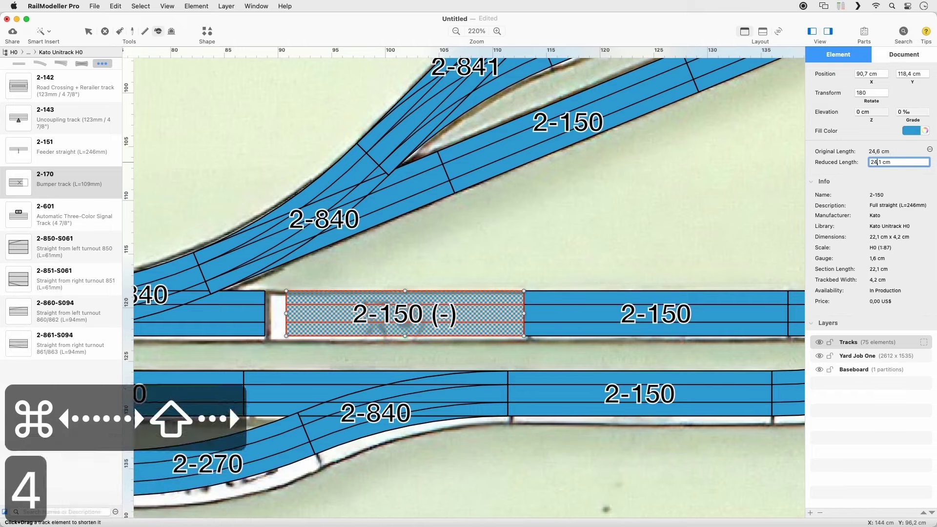
key("Tab")
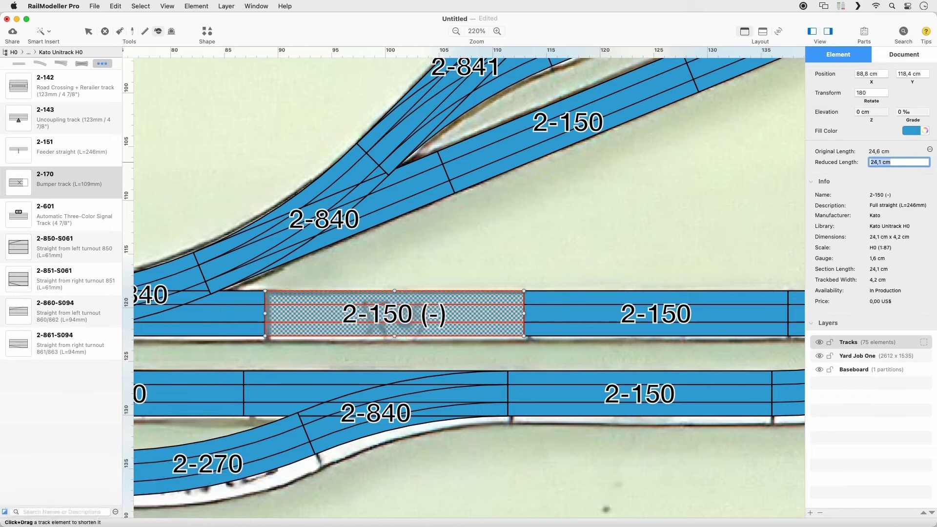
Step: Zoom to fit the whole layout and hide the Yard Job One background image
left_click(167, 6)
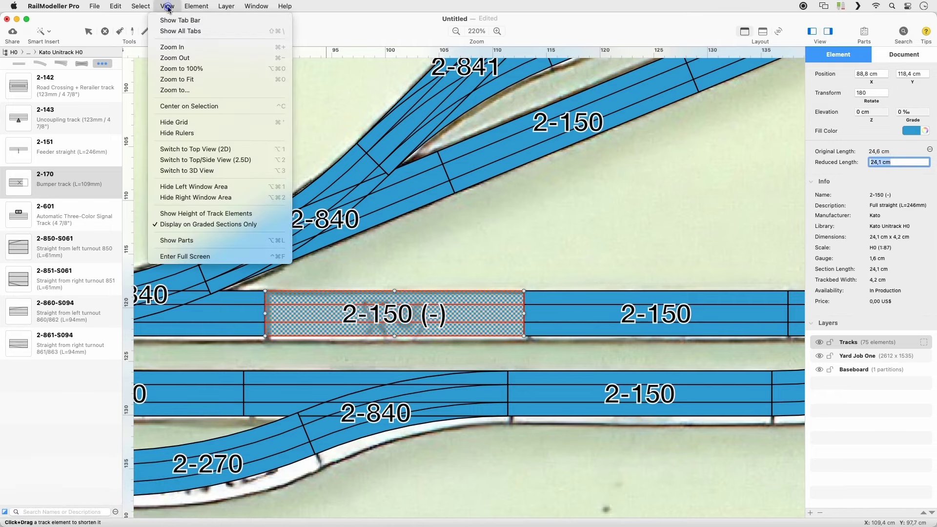
left_click(189, 80)
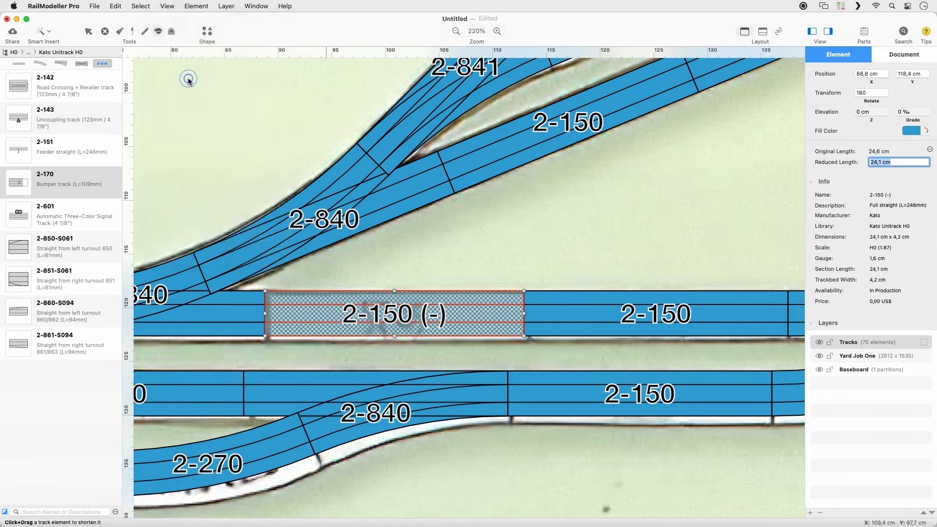
left_click(819, 356)
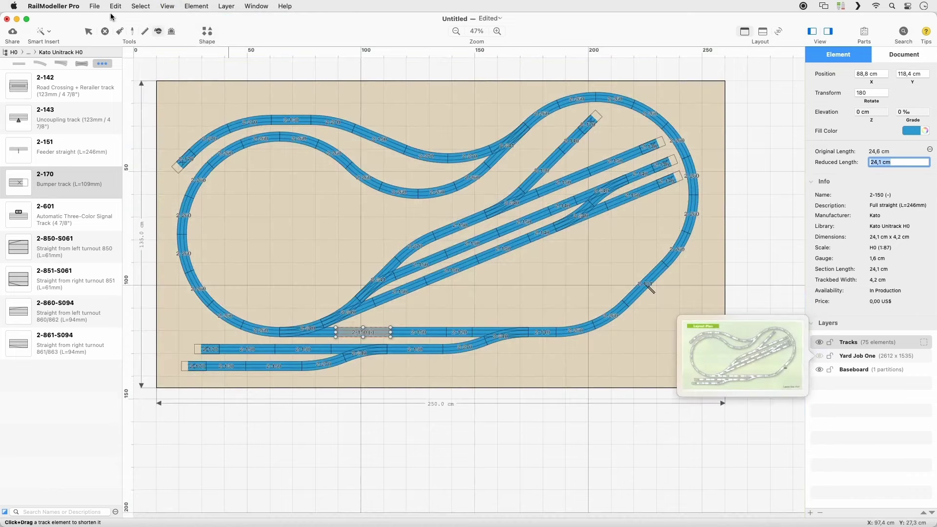
left_click(95, 7)
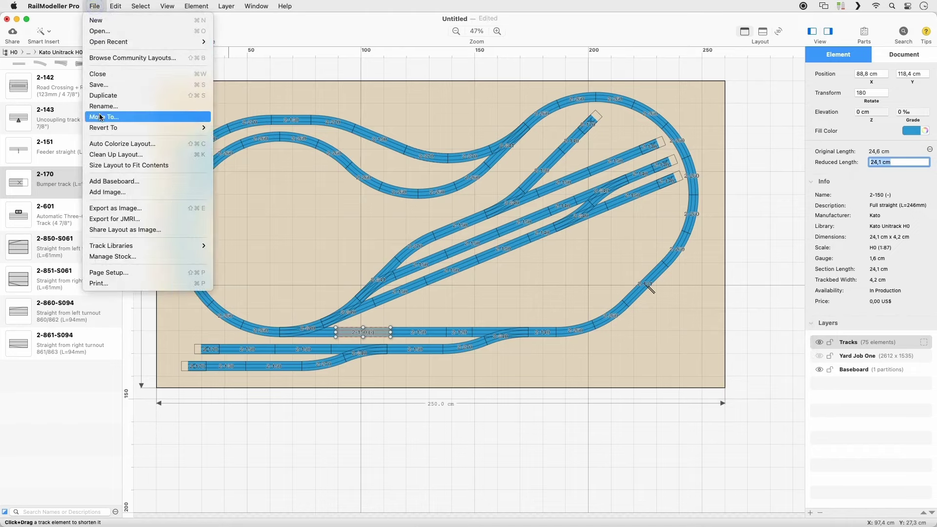
Step: Auto-colorize all 75 tracks by product number with the Luminous Colors palette
left_click(104, 144)
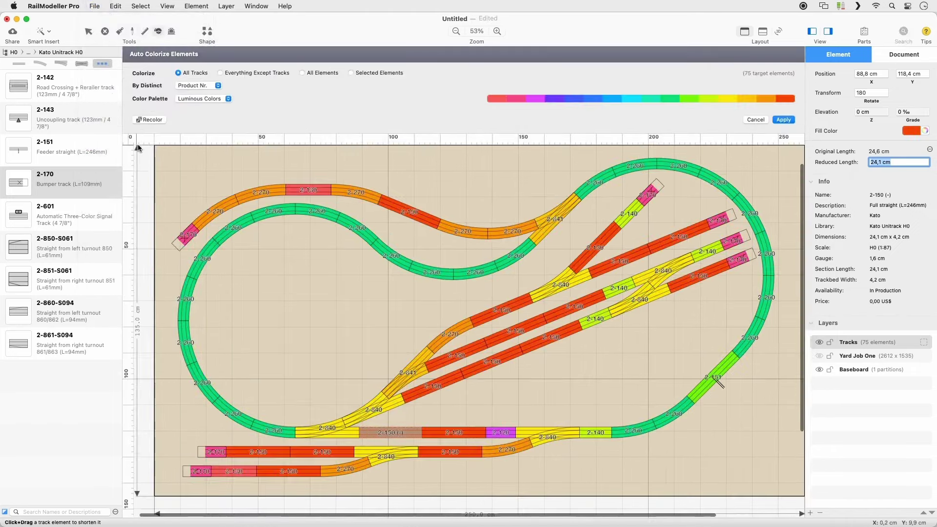
left_click(154, 120)
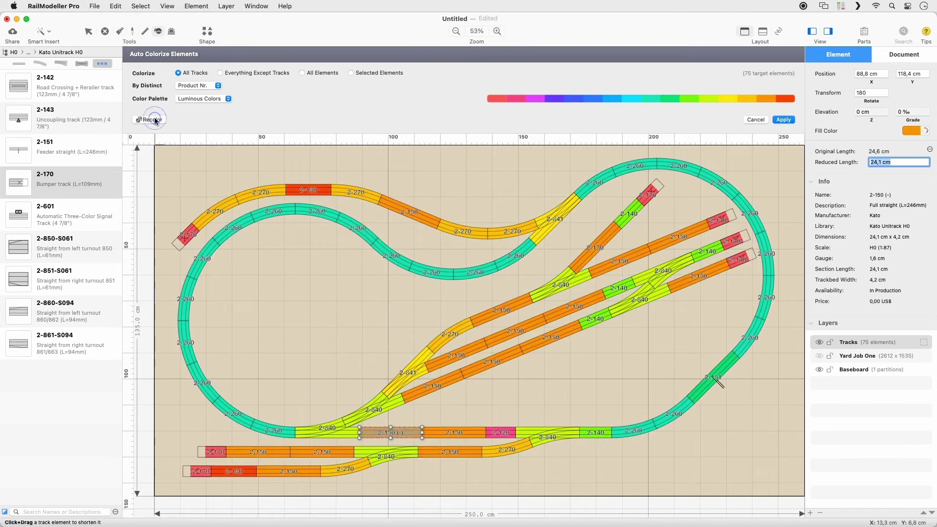
left_click(784, 120)
left_click(141, 6)
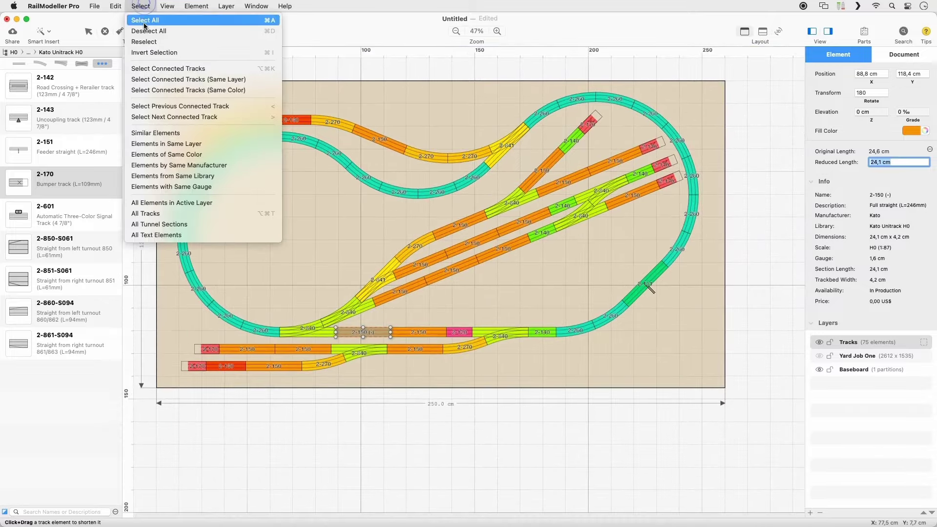
Step: Select all elements, zoom the plan to 250%, and open the Find Elements search panel
left_click(144, 20)
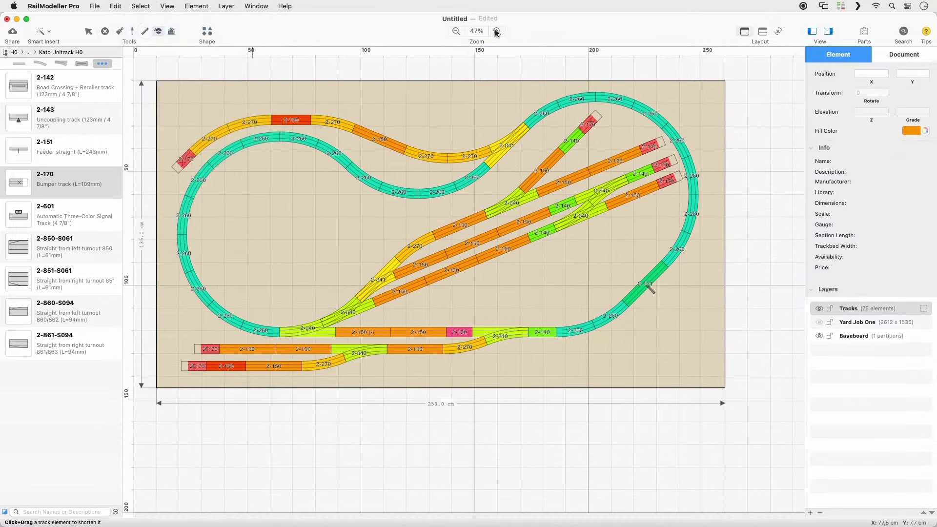
left_click(481, 30)
left_click(501, 53)
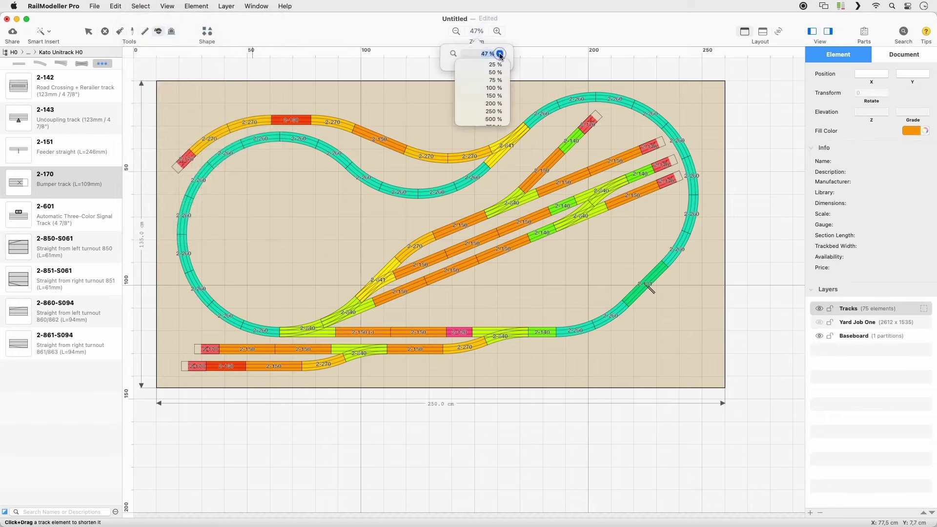
left_click(490, 111)
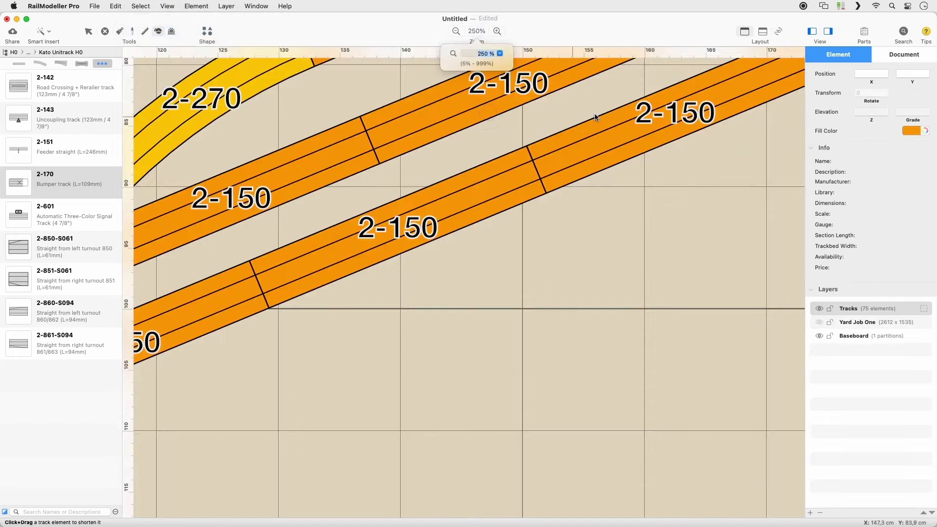
left_click(904, 32)
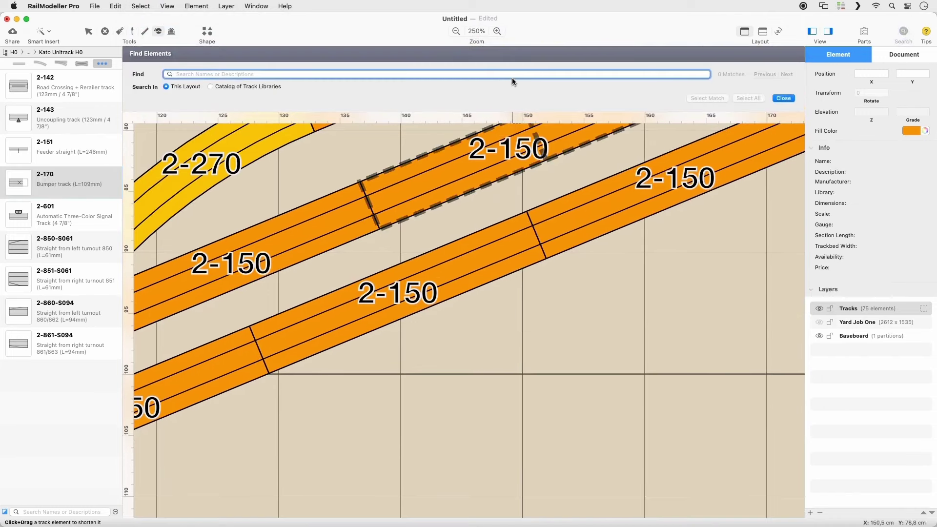
Step: Search the layout for 'feed' to locate the 2-151 feeder straight
type("feed")
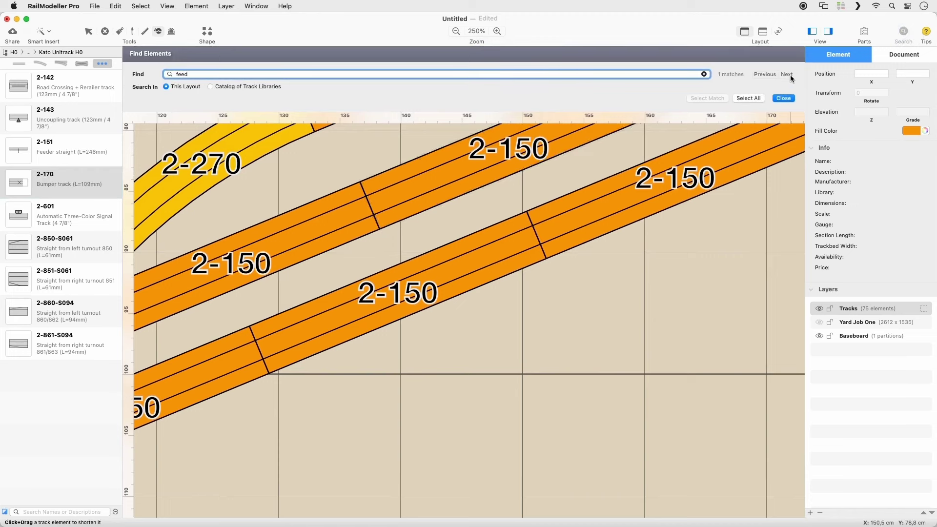
left_click(786, 74)
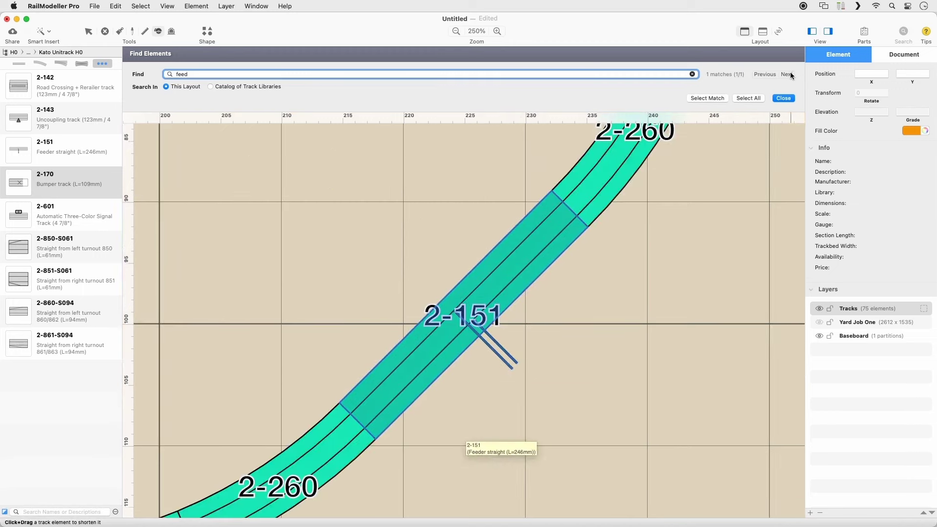
left_click(783, 98)
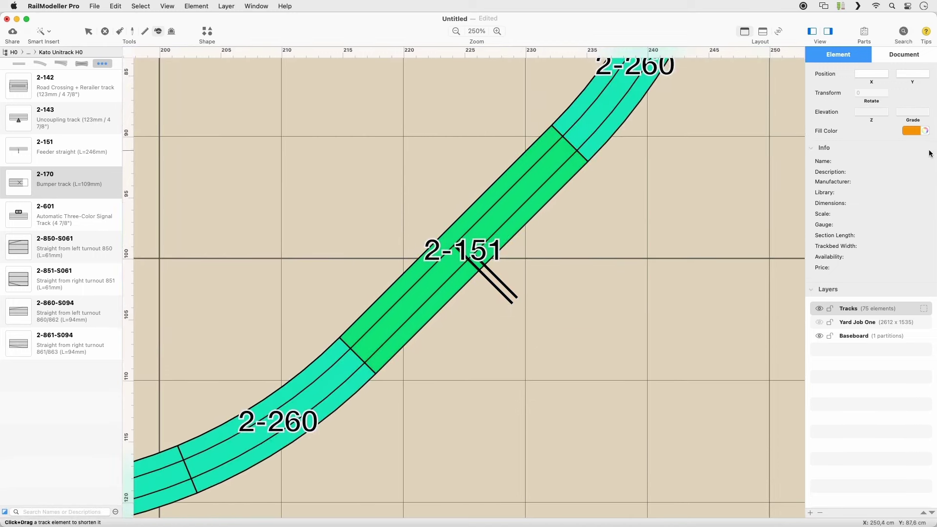
Step: Fill the 2-151 feeder straight grey, then zoom to fit the whole layout
left_click(916, 131)
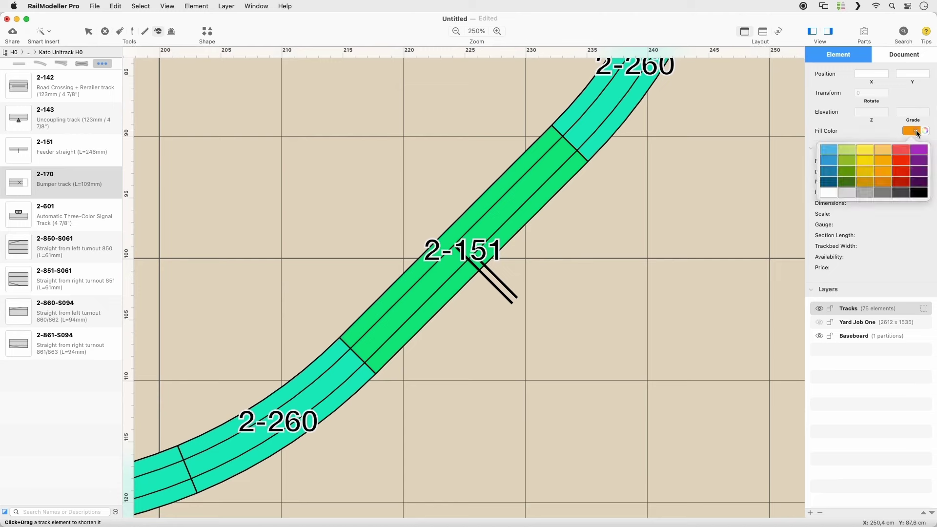
left_click(883, 192)
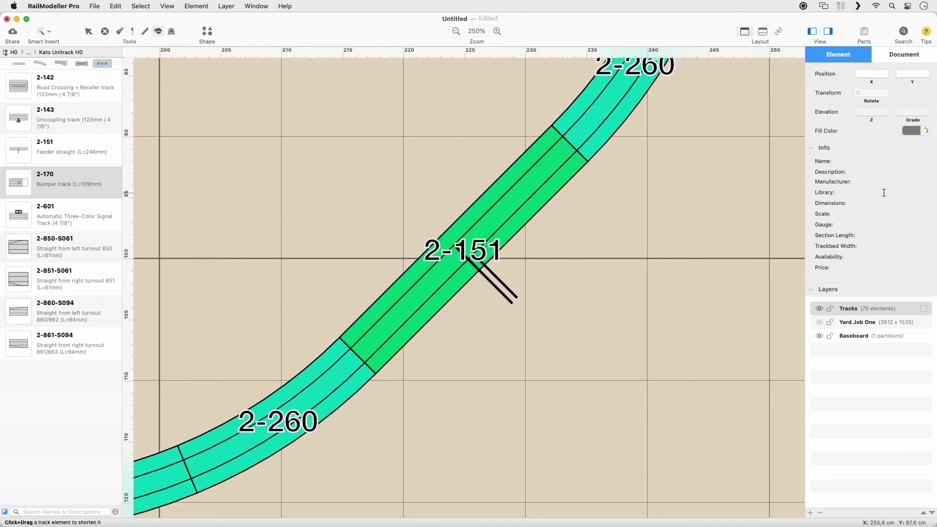
left_click(121, 32)
left_click(508, 192)
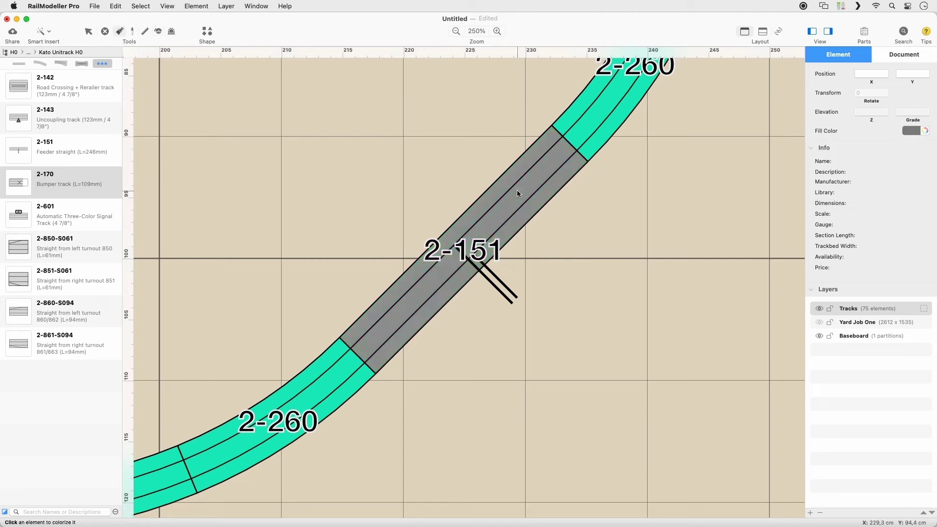
left_click(166, 7)
left_click(189, 79)
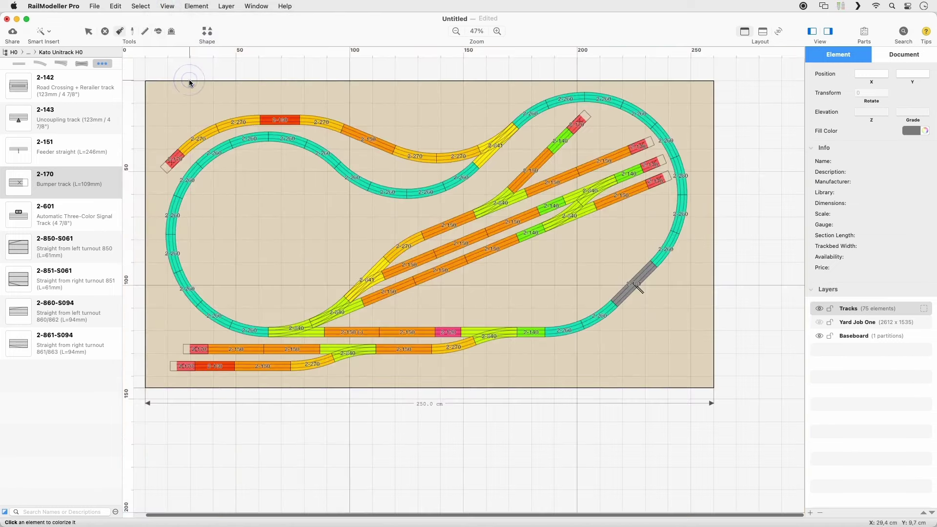
Step: Resize the document canvas to 270 cm wide by 160 cm high
left_click(908, 54)
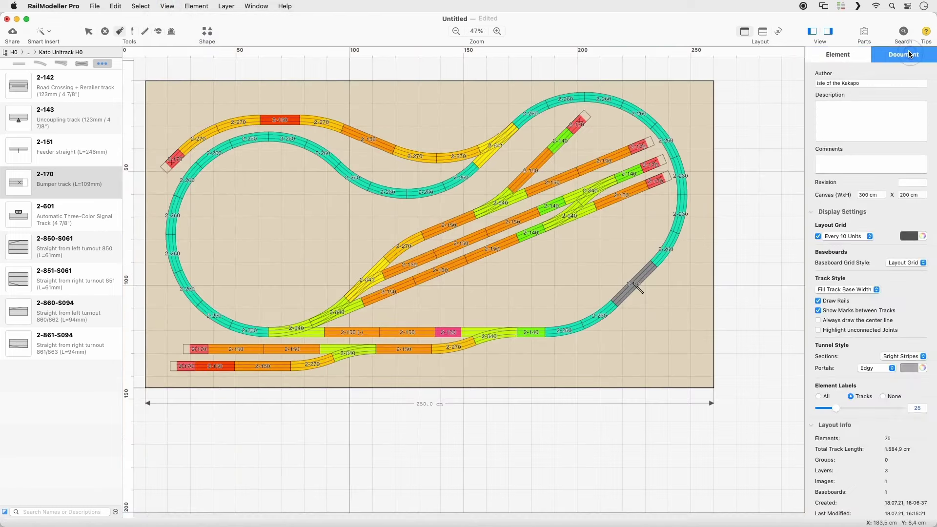
left_click(867, 195)
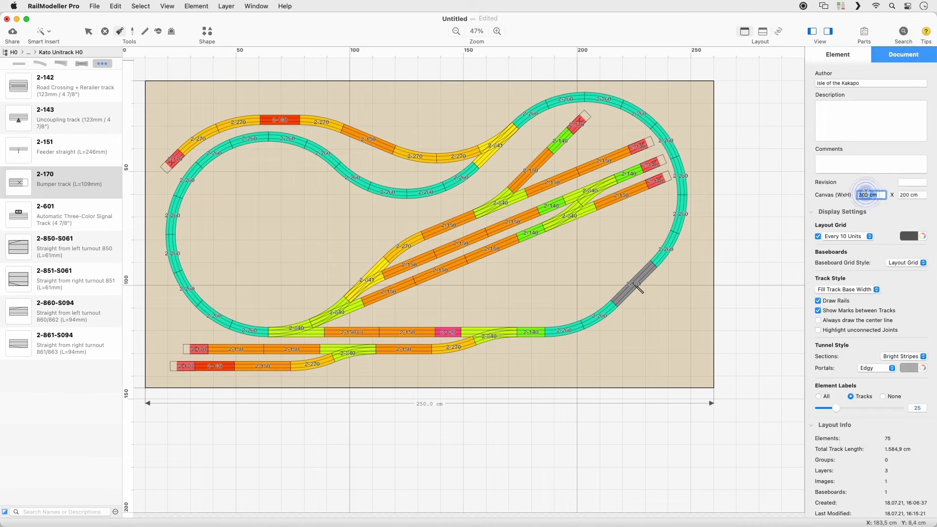
type("270")
key("Tab")
type("1")
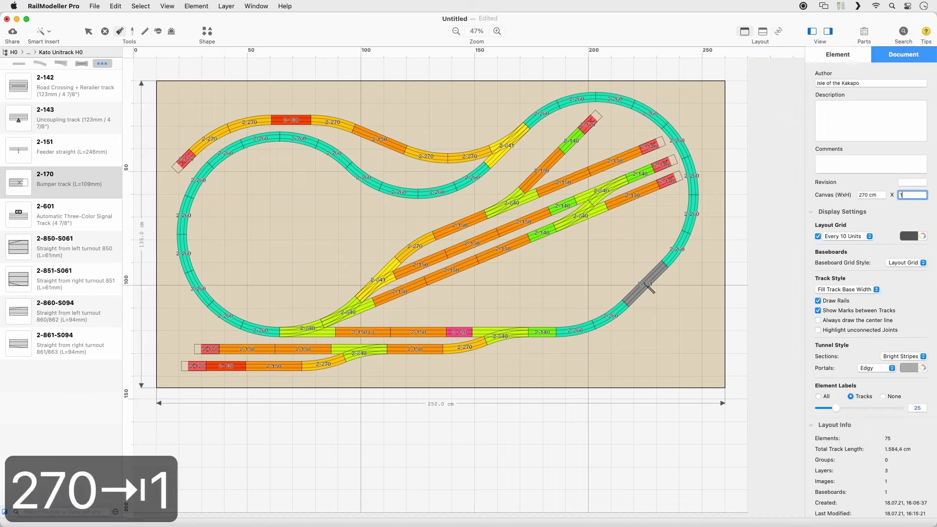
type("60")
key("Tab")
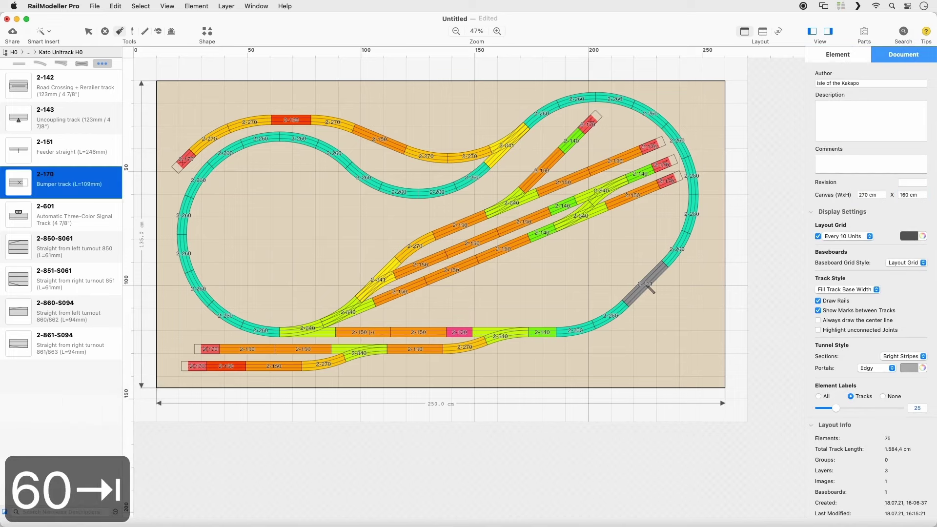
Step: Create a new Layer 4 to hold the title
left_click(222, 8)
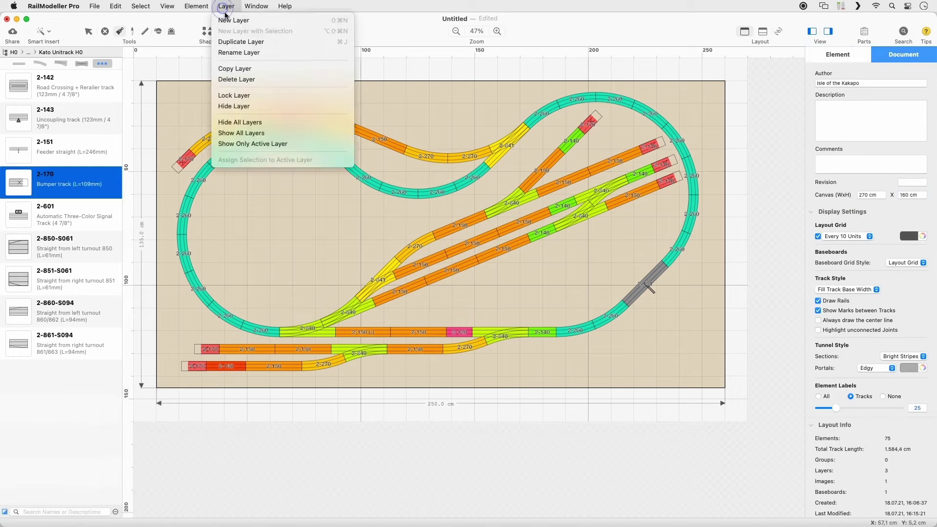
left_click(227, 19)
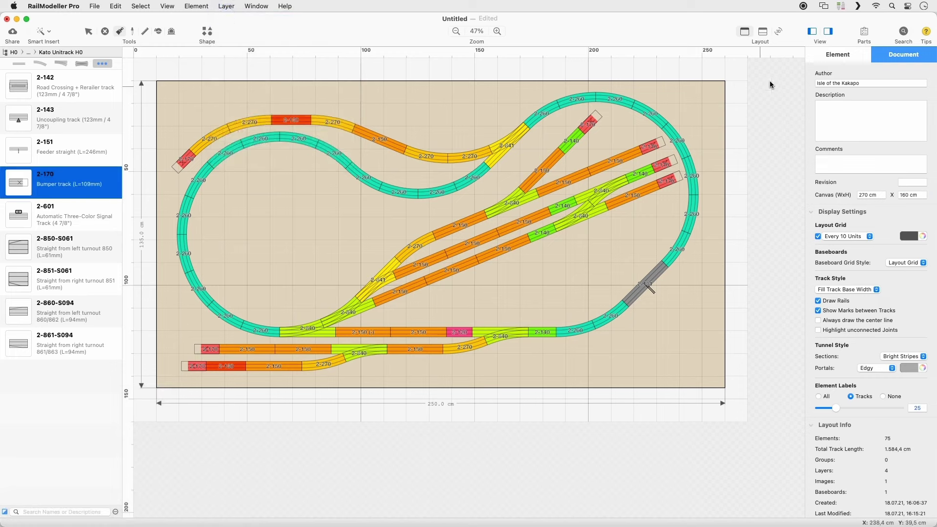
left_click(836, 55)
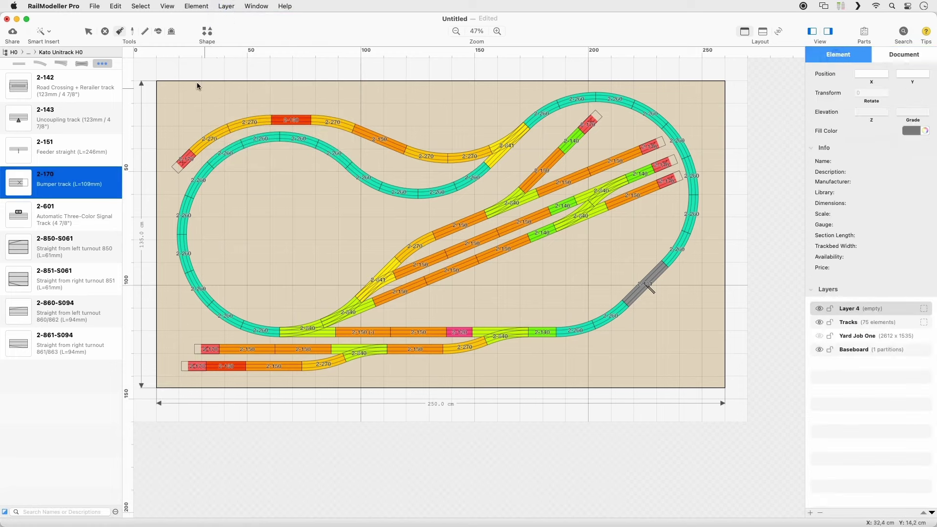
Step: Add the text 'Kato Unitrack Track Plan: "Yard Job One"' at the baseboard's top-left
left_click(207, 31)
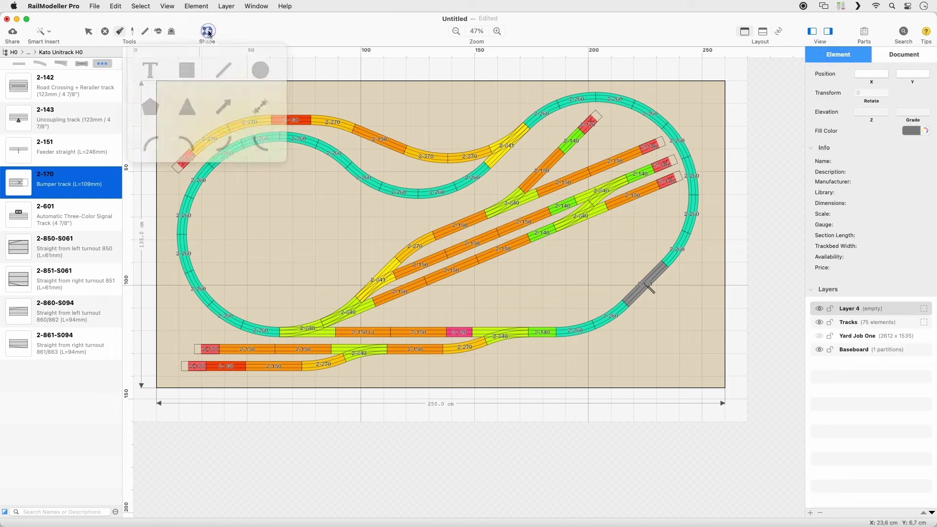
left_click(160, 71)
left_click(175, 103)
type("Ka")
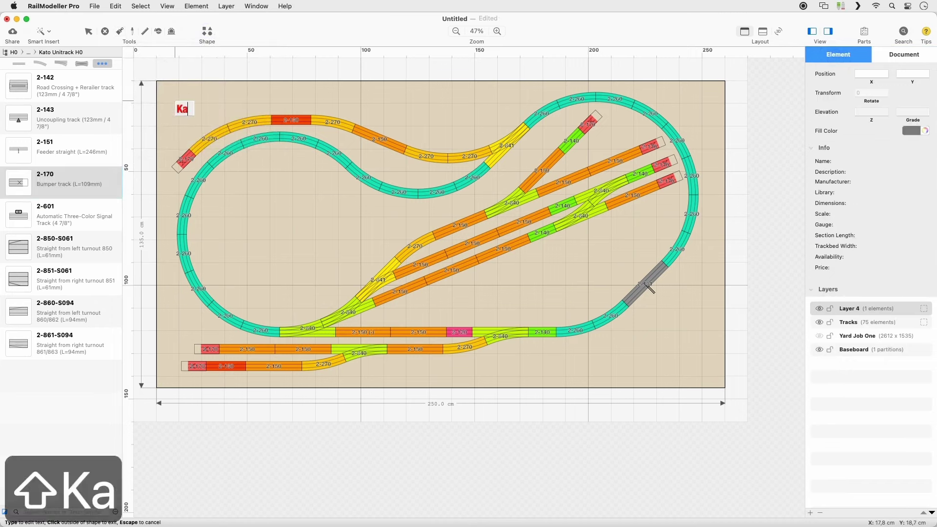
type("to Unitrack")
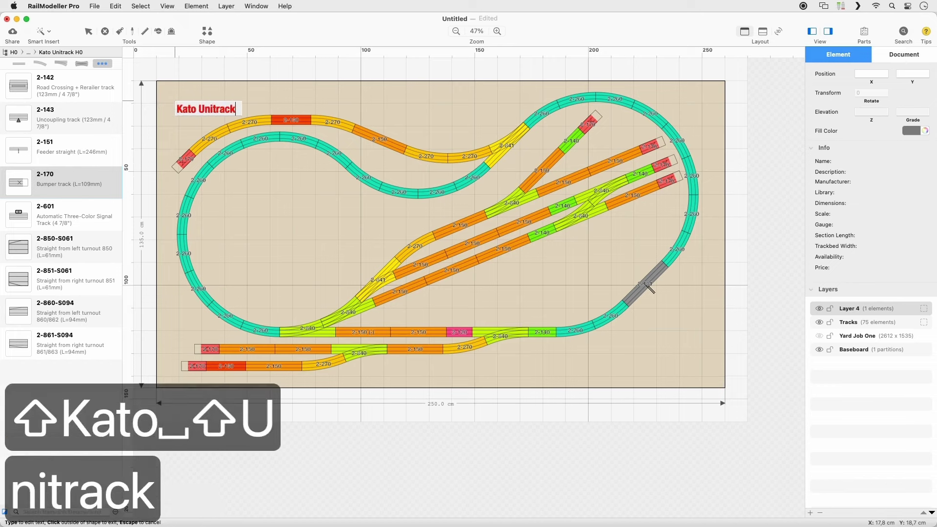
type(" Track Plan")
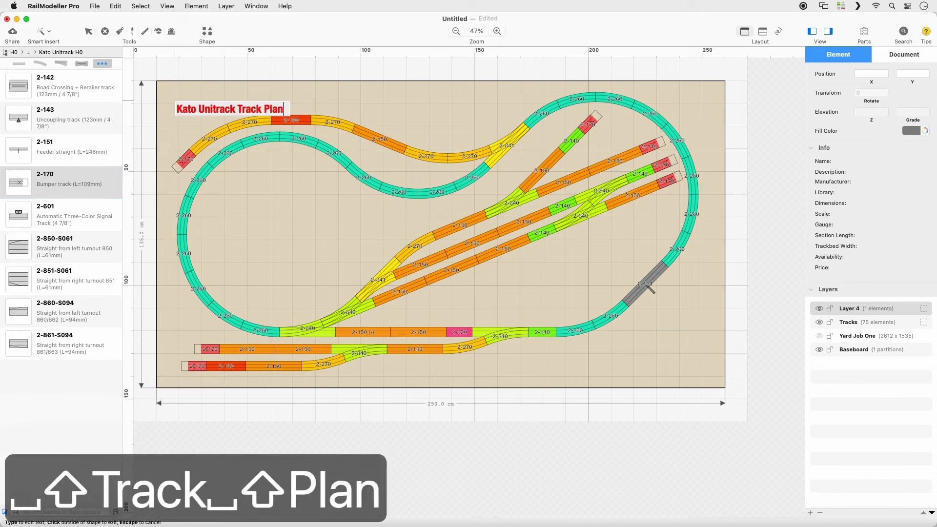
type(": \"Yard ")
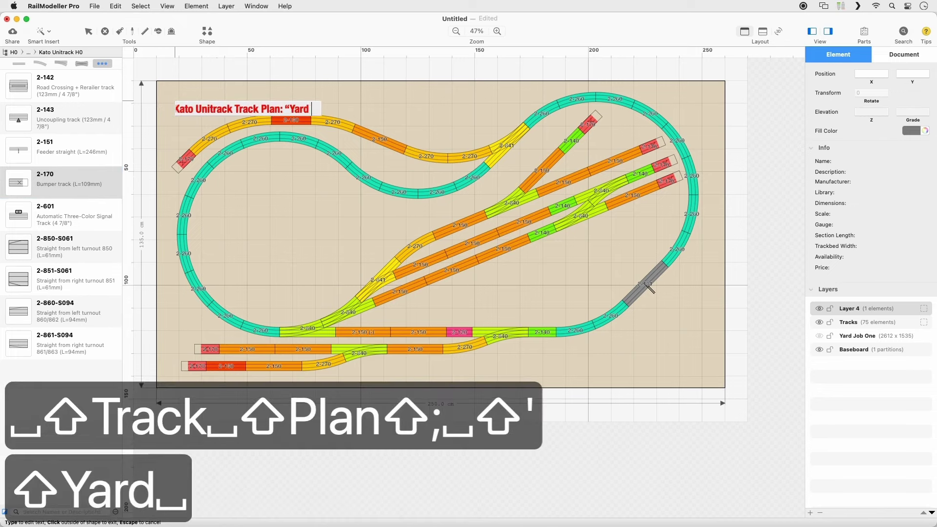
type("Job One\"")
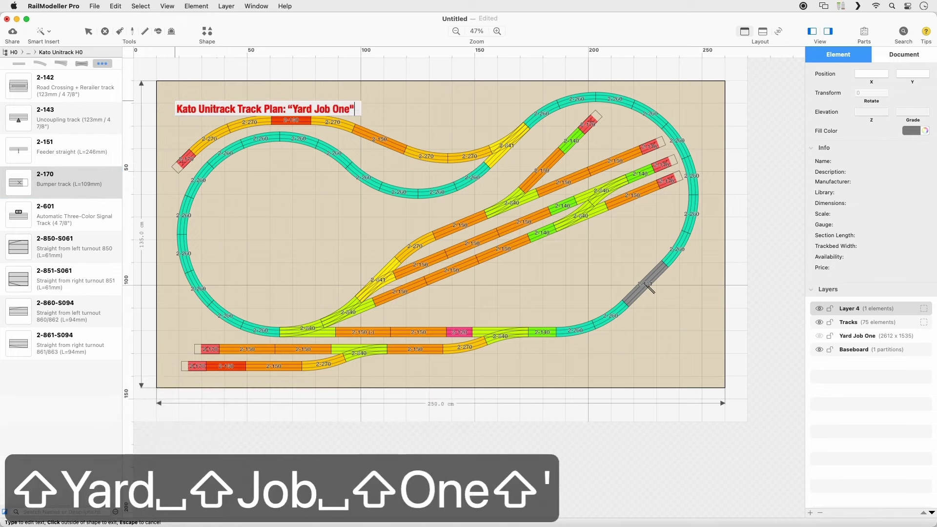
left_click(411, 115)
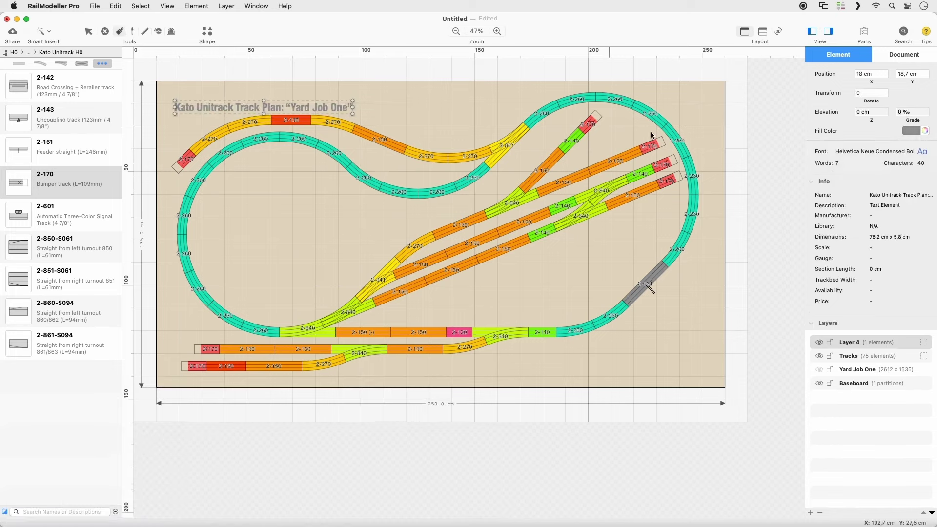
Step: Set the title font to Helvetica Neue Bold
left_click(924, 153)
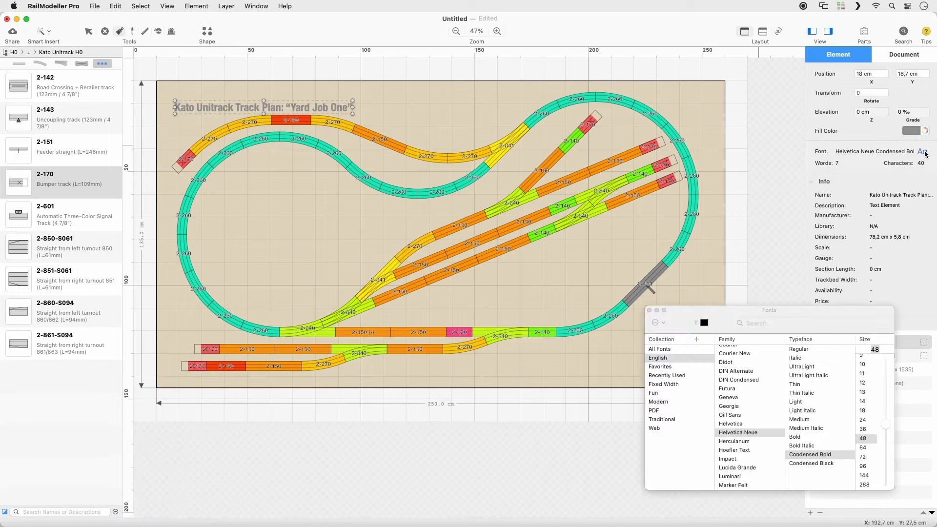
left_click(802, 439)
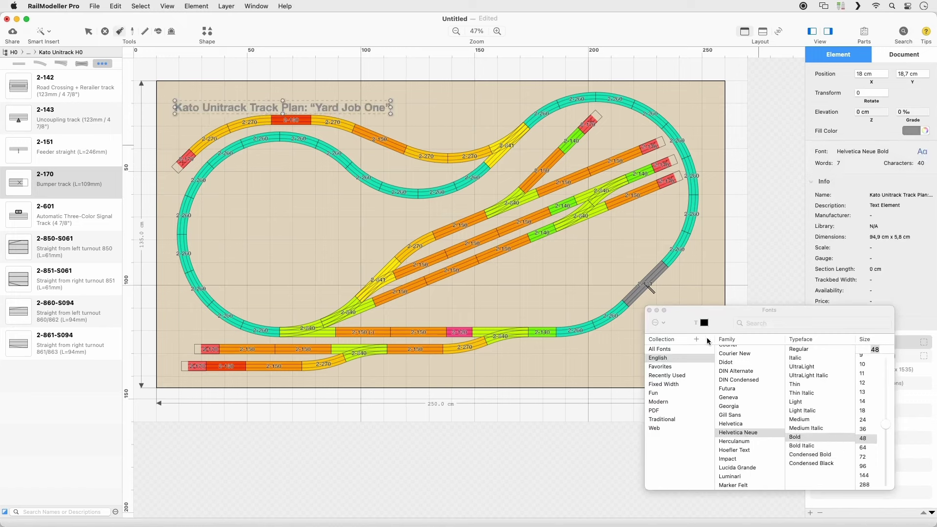
left_click(649, 311)
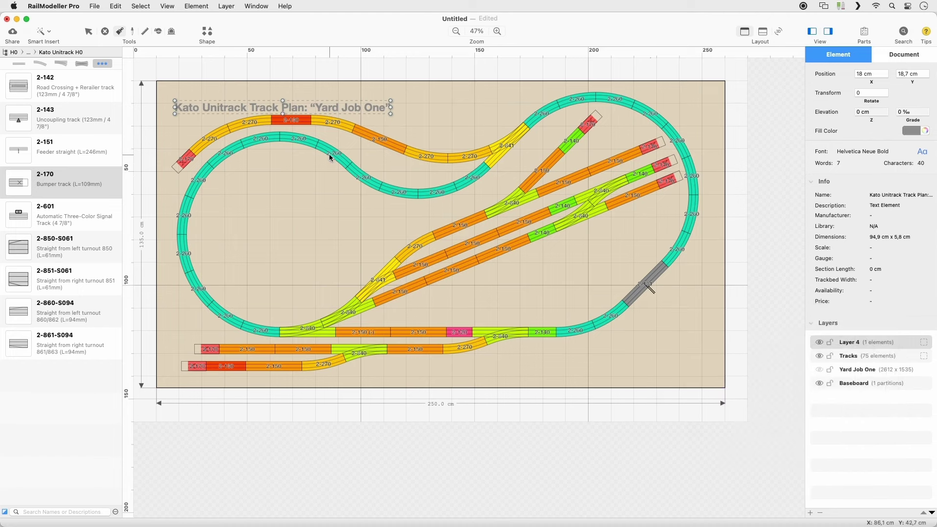
Step: Move the title up and left toward the corner and colour it white
left_click(88, 32)
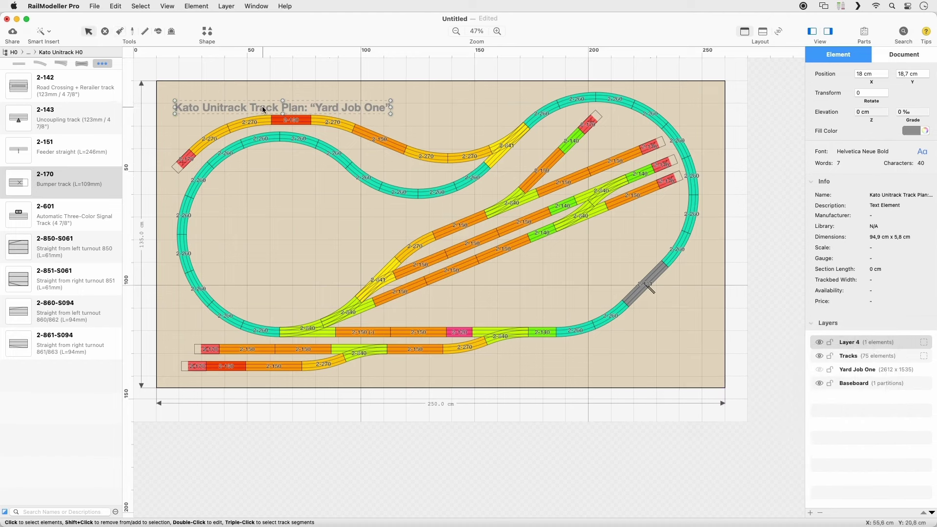
left_click_drag(256, 108, 258, 100)
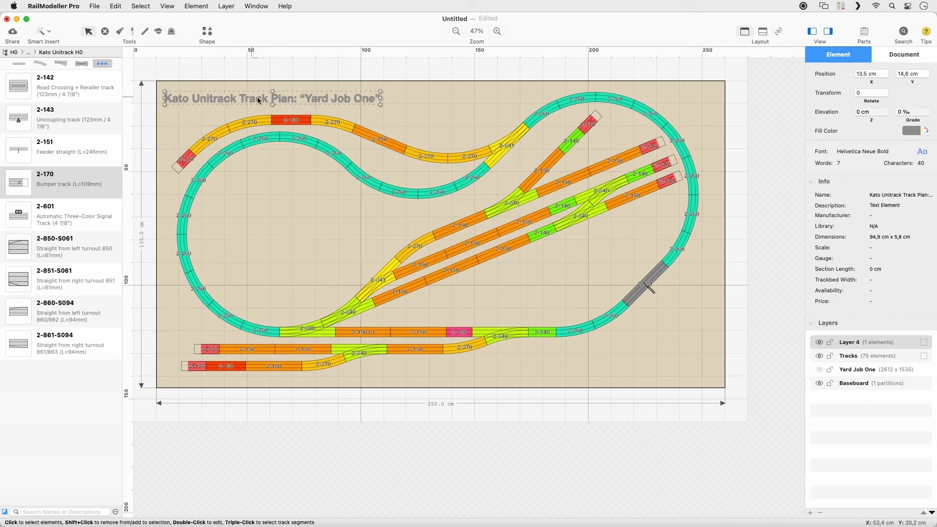
left_click(914, 132)
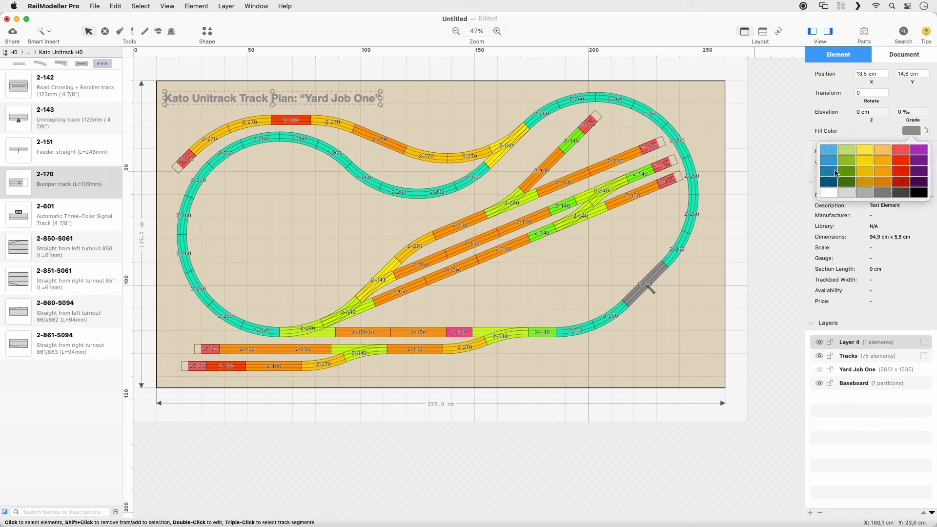
left_click(828, 193)
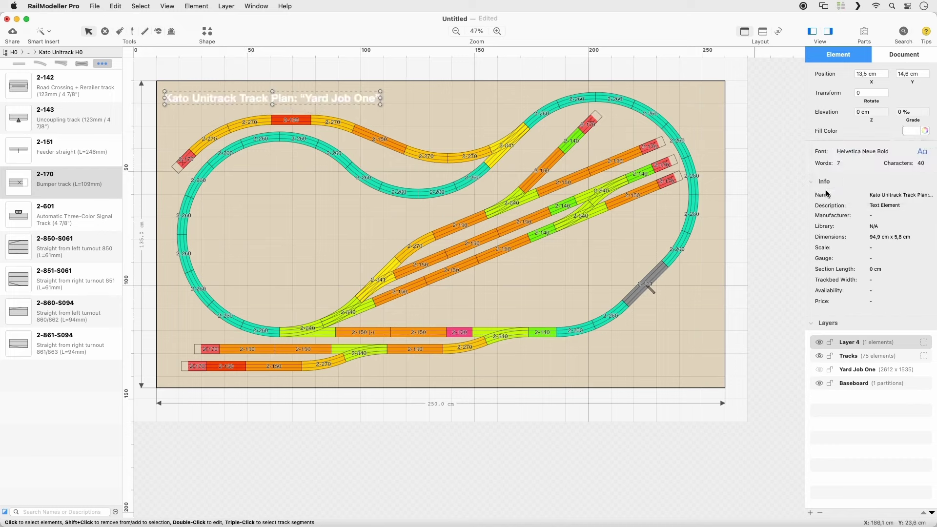
left_click(206, 31)
Step: Insert a rectangle and position it at X 10 cm, Y 10 cm
left_click(193, 64)
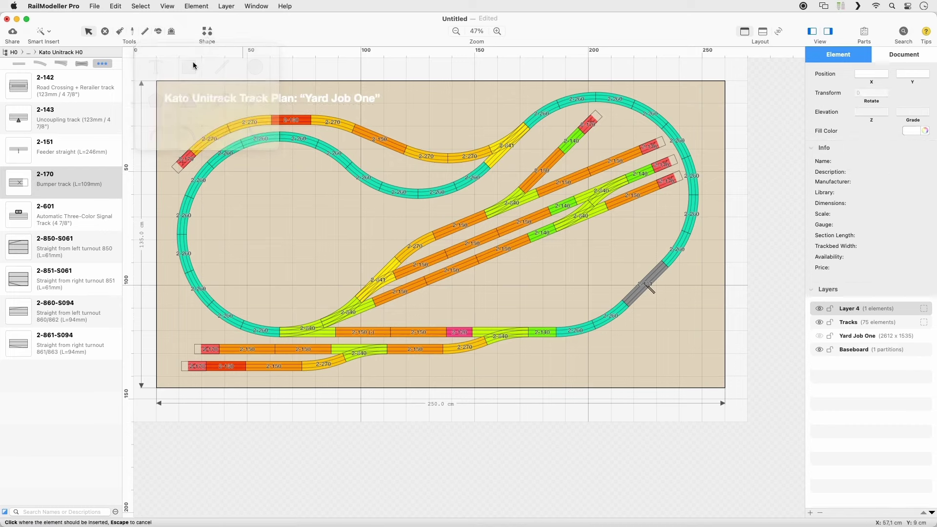
left_click(189, 123)
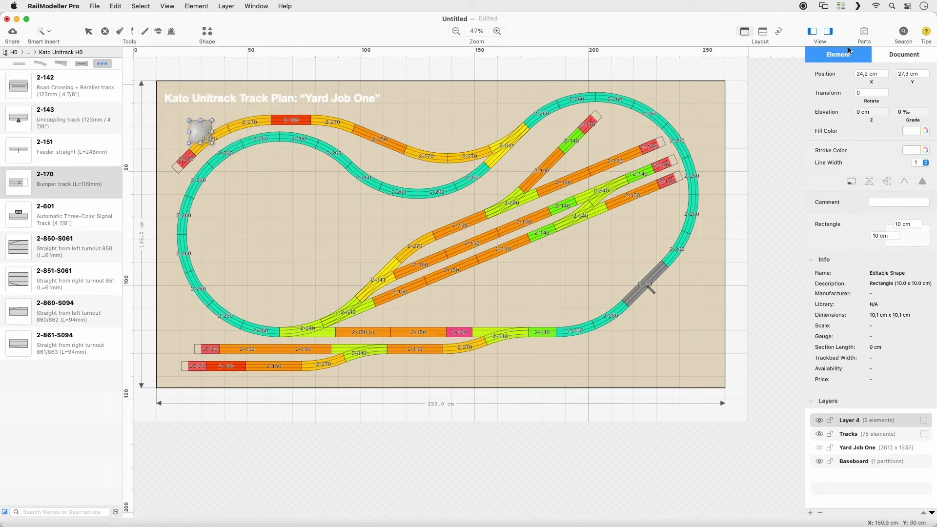
key("Escape")
left_click(870, 73)
type("10")
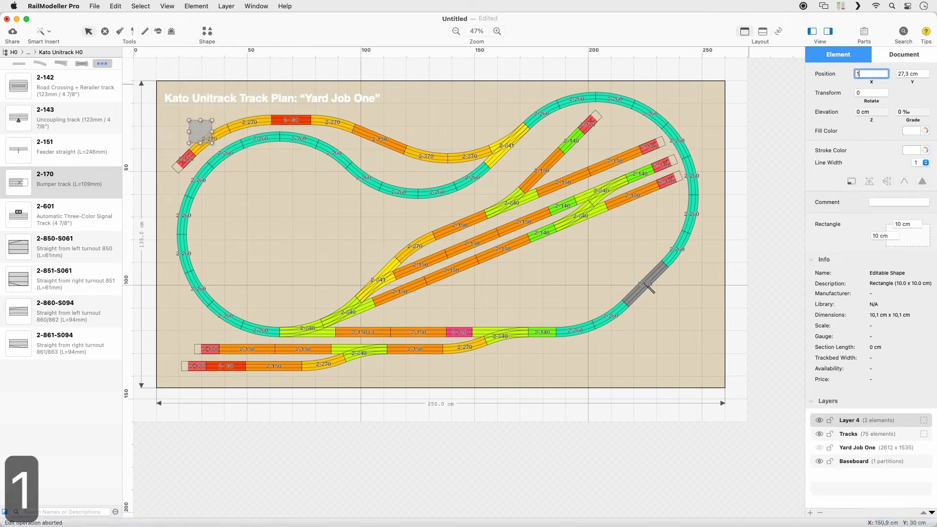
key("Tab")
type("10")
key("Tab")
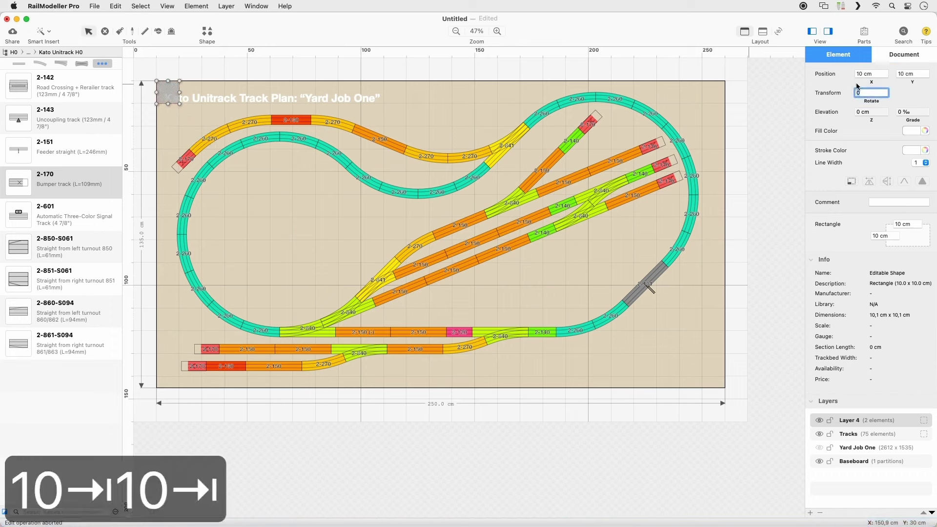
Step: Size the rectangle to 85 cm wide by 12 cm high
left_click(887, 235)
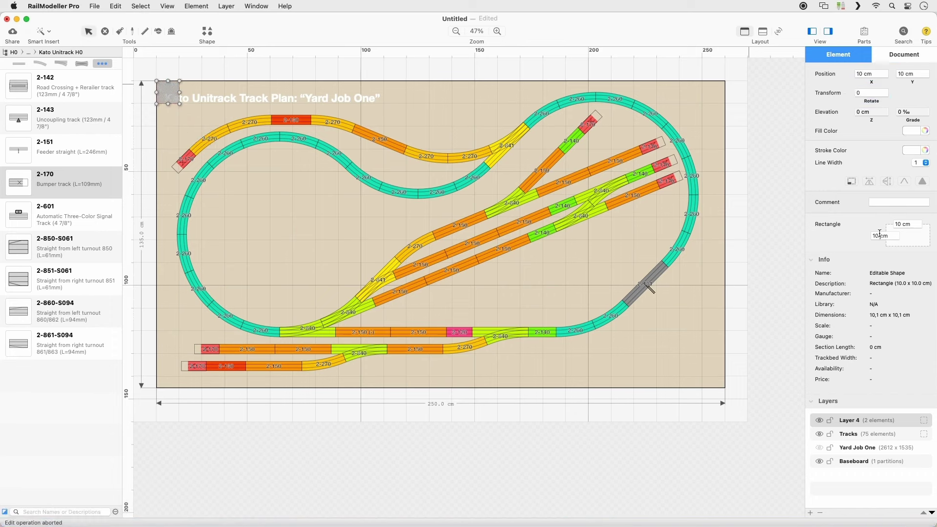
type("12")
key("Tab")
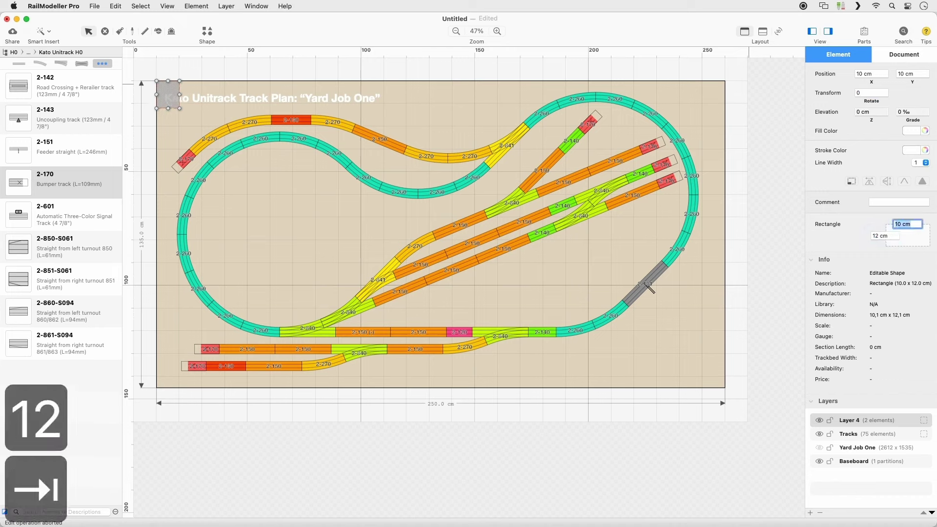
type("85")
key("Tab")
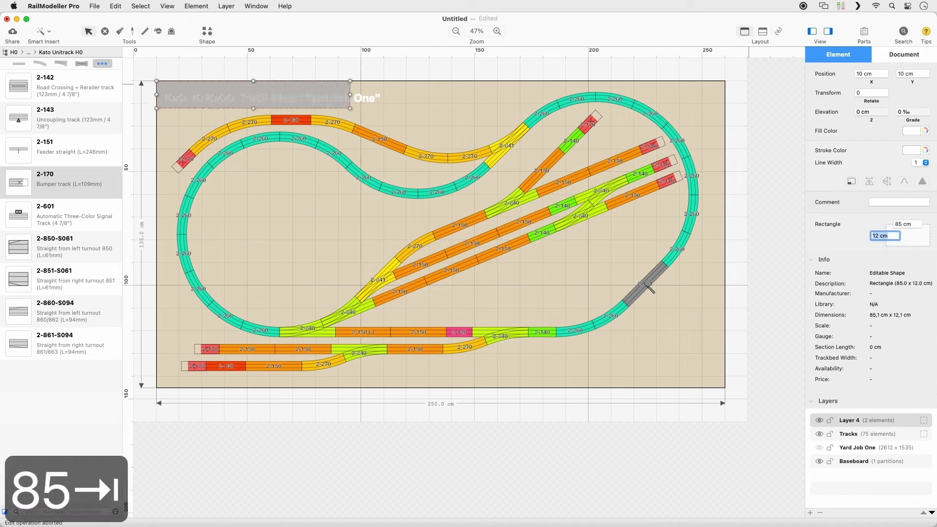
left_click(911, 130)
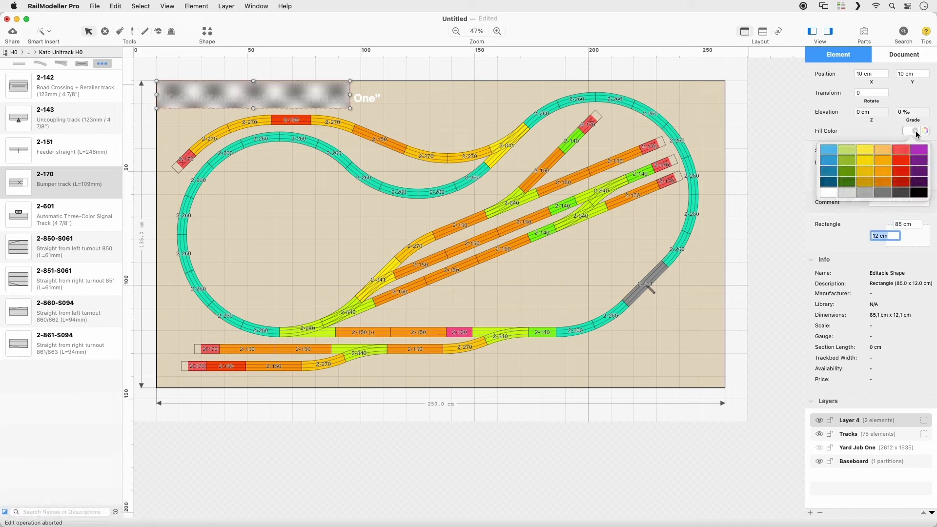